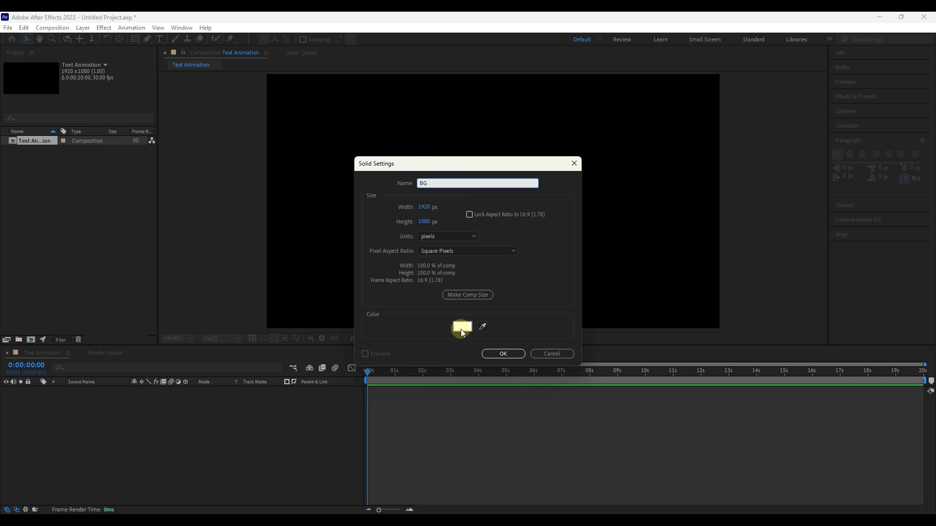
# Step: Create the white 1920 x 1080 px solid BG and lock its layer
pyautogui.click(502, 353)
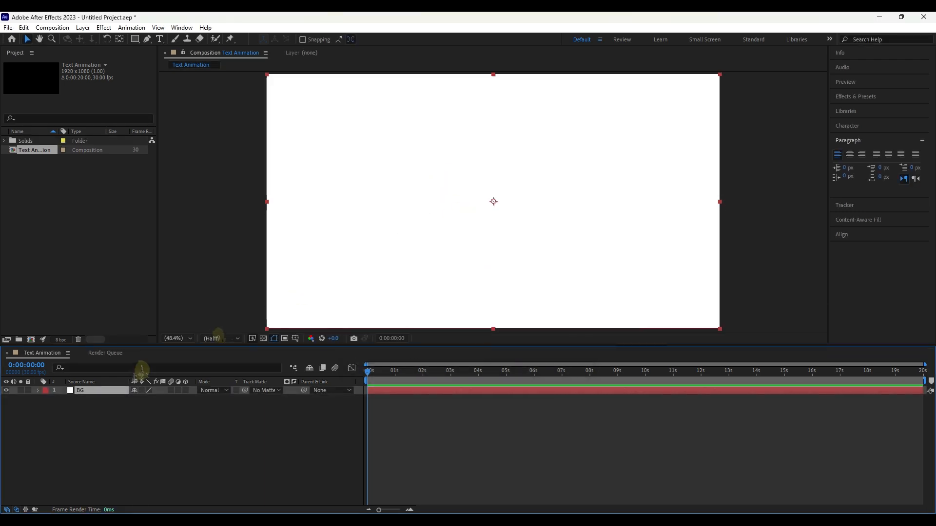
pyautogui.click(28, 391)
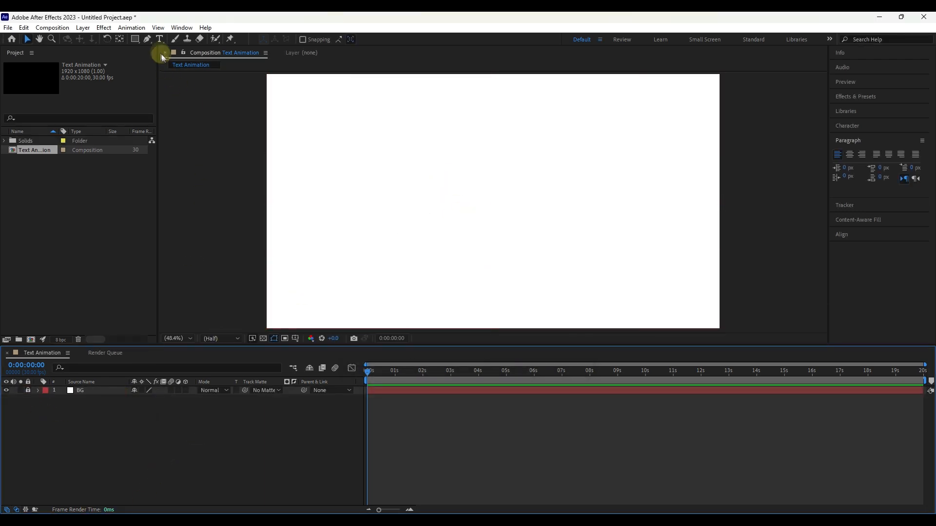
# Step: Add a text layer reading "How can" near the middle of the composition
pyautogui.click(159, 39)
pyautogui.click(449, 197)
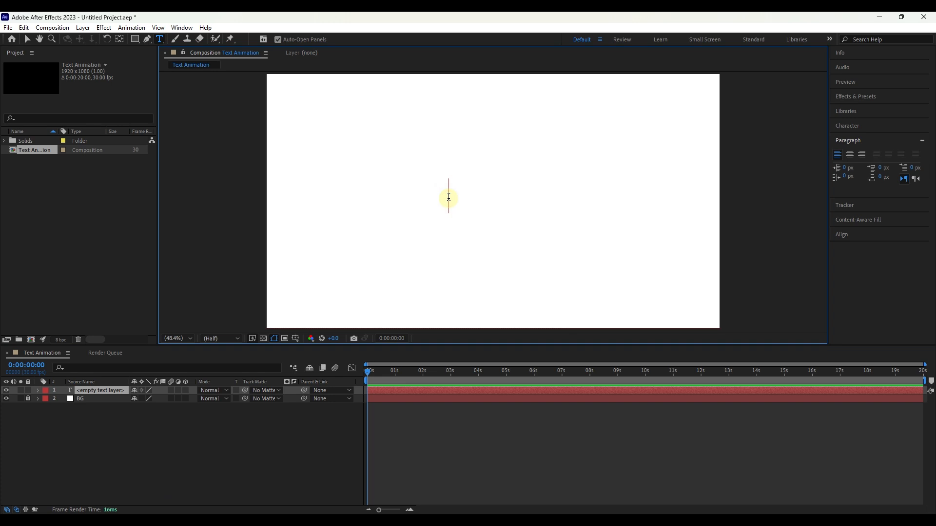
pyautogui.write('How can')
# Step: Give the "How can" text a black fill and center its paragraph alignment
pyautogui.tripleClick(478, 191)
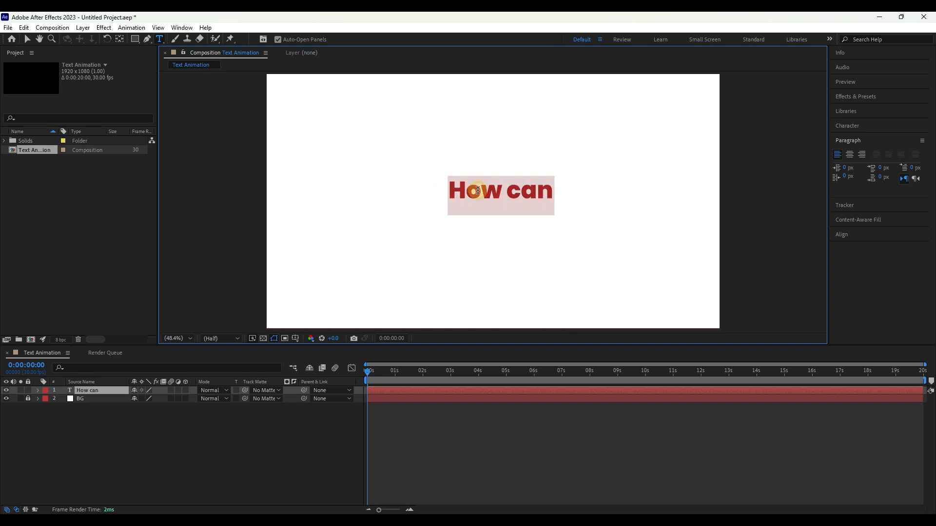
pyautogui.click(848, 128)
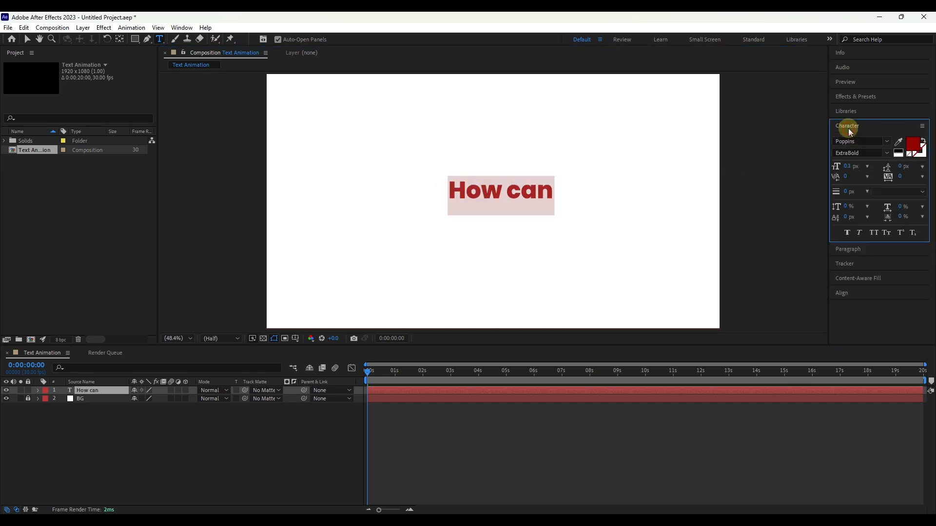
pyautogui.click(913, 145)
pyautogui.click(731, 211)
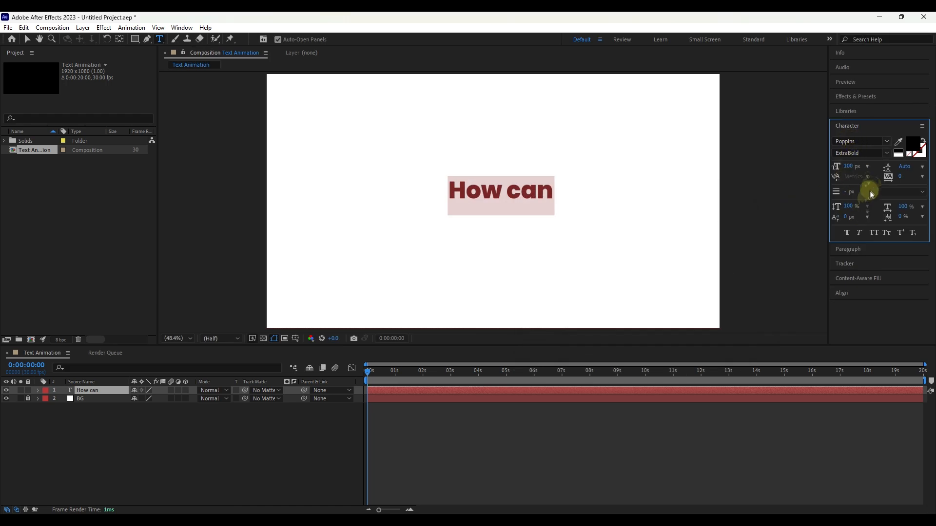
pyautogui.click(852, 250)
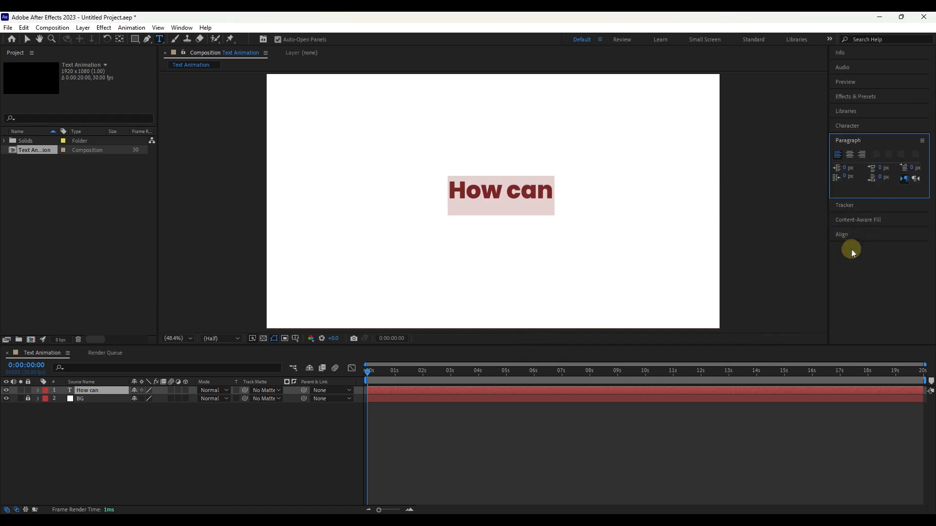
pyautogui.click(851, 157)
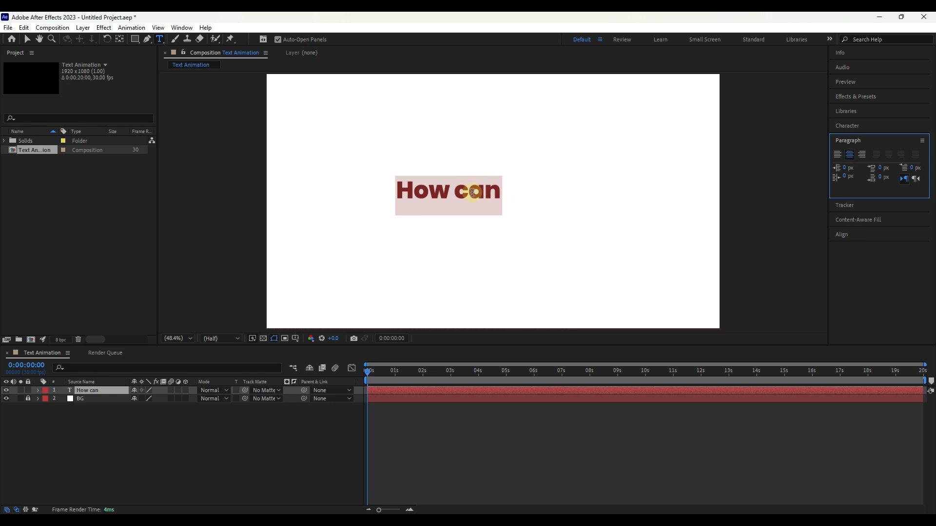
# Step: Center the "How can" text horizontally and vertically in the composition, and move its anchor point to the middle of the text
pyautogui.click(28, 39)
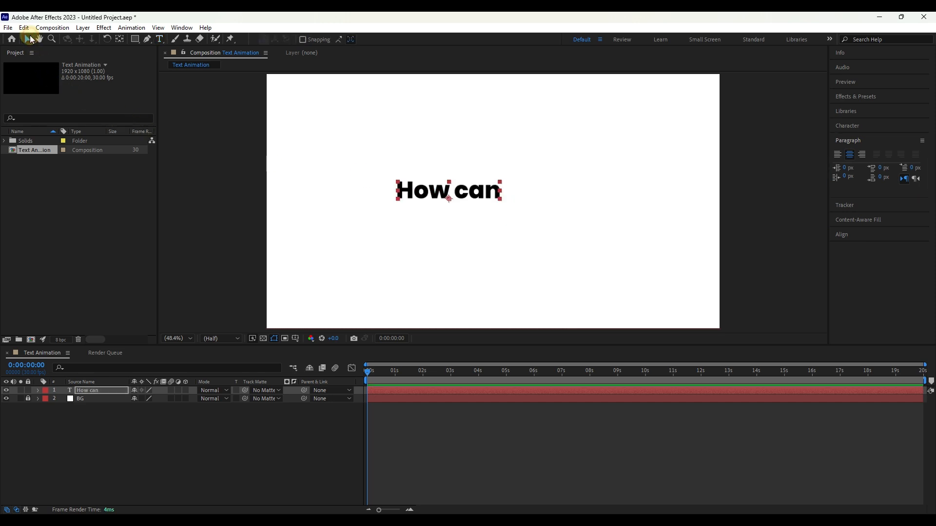
pyautogui.click(839, 235)
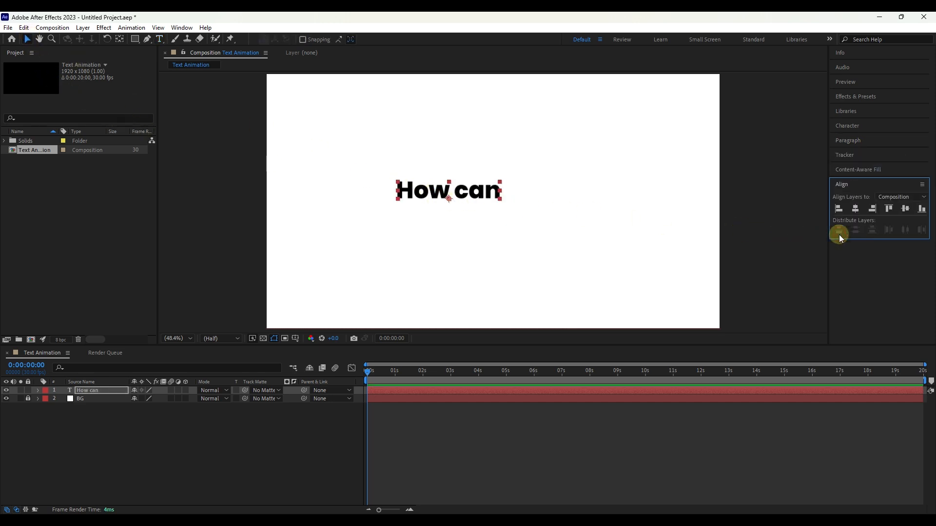
pyautogui.click(905, 209)
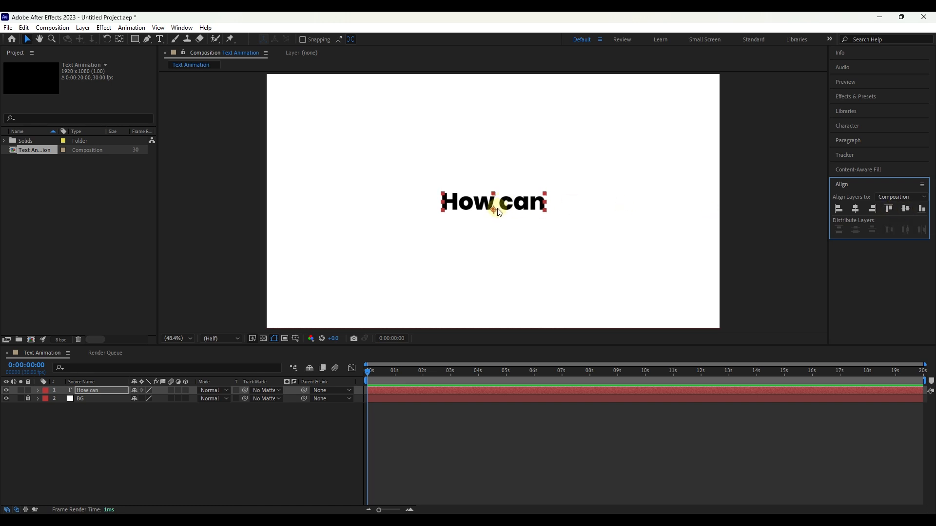
pyautogui.click(97, 388)
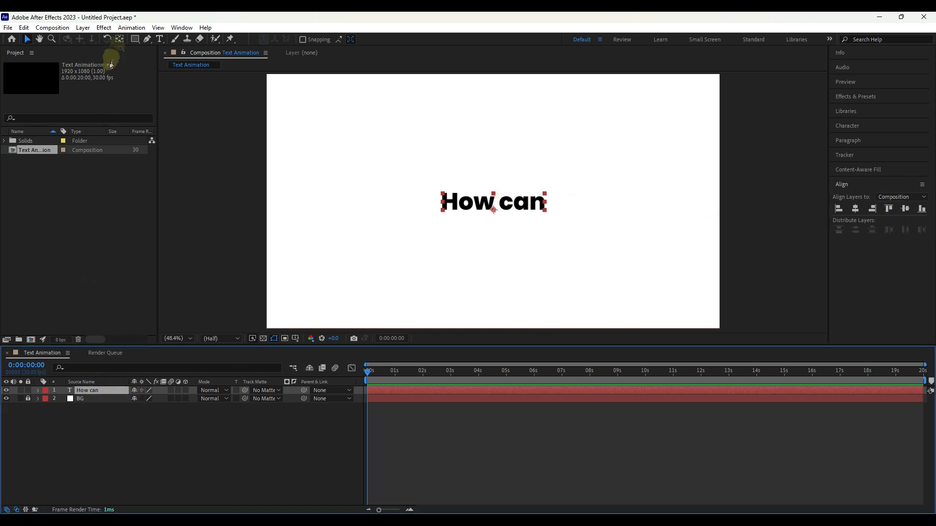
pyautogui.click(119, 39)
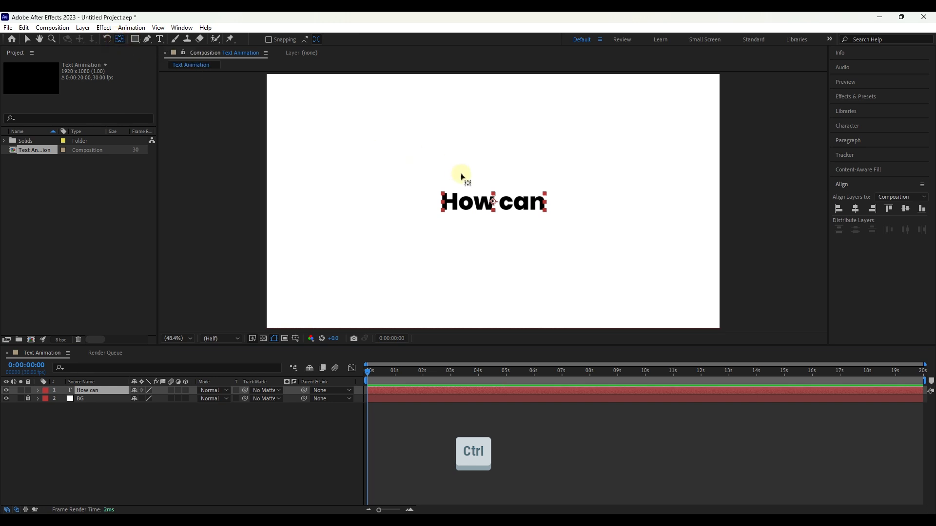
# Step: Scale the "How can" text layer up to 137%
pyautogui.press('s')
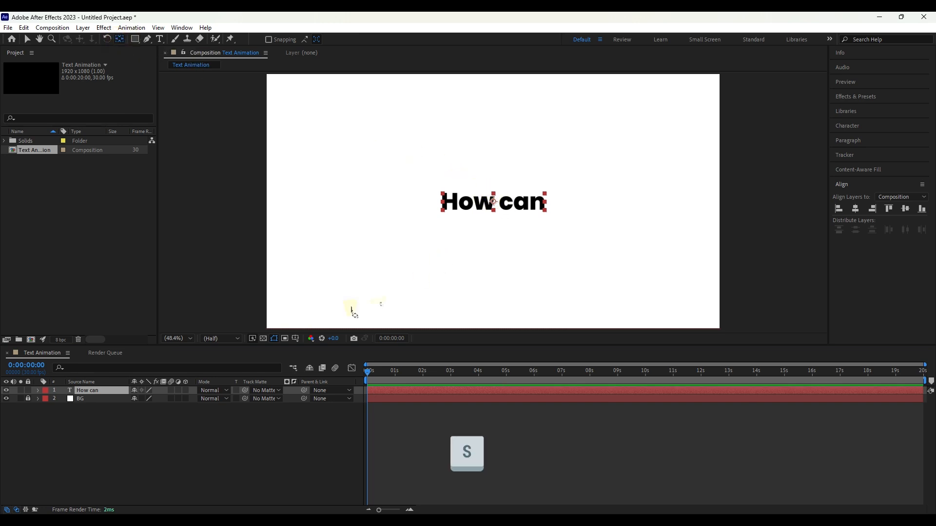
pyautogui.click(105, 408)
pyautogui.click(102, 391)
pyautogui.press('s')
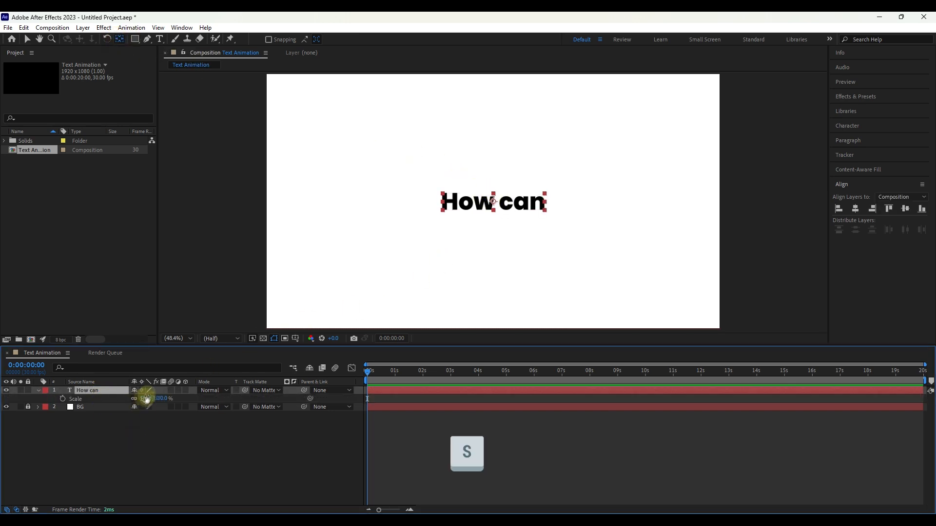
pyautogui.moveTo(147, 399); pyautogui.dragTo(167, 398)
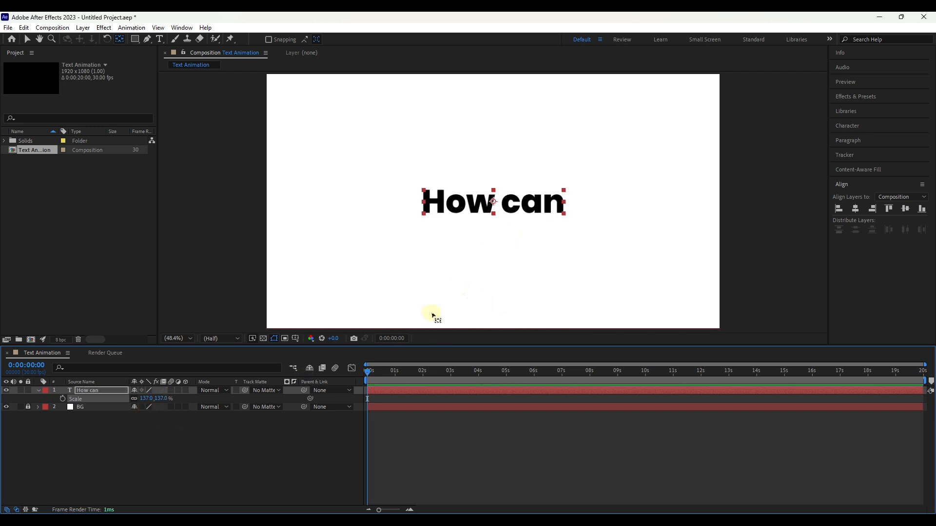
# Step: Draw a red rectangle on a new shape layer that just covers the "How can" text
pyautogui.click(248, 428)
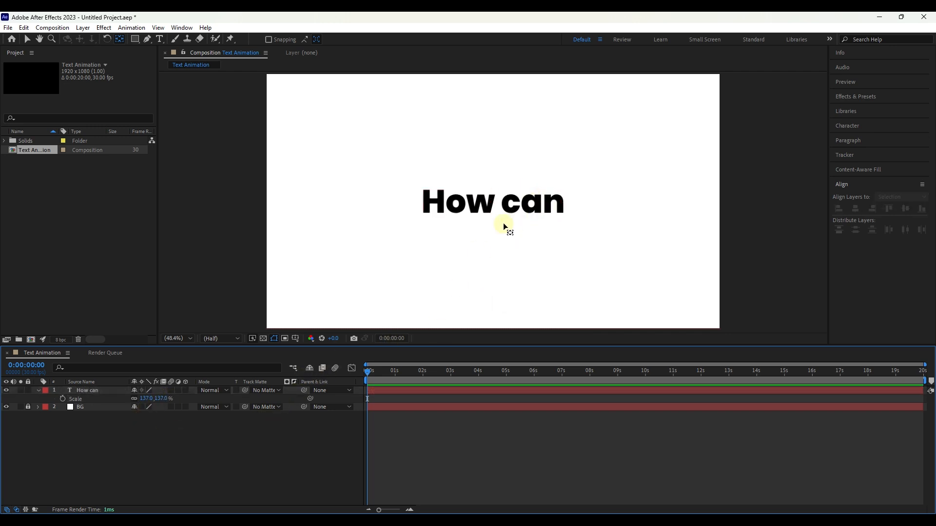
pyautogui.click(27, 39)
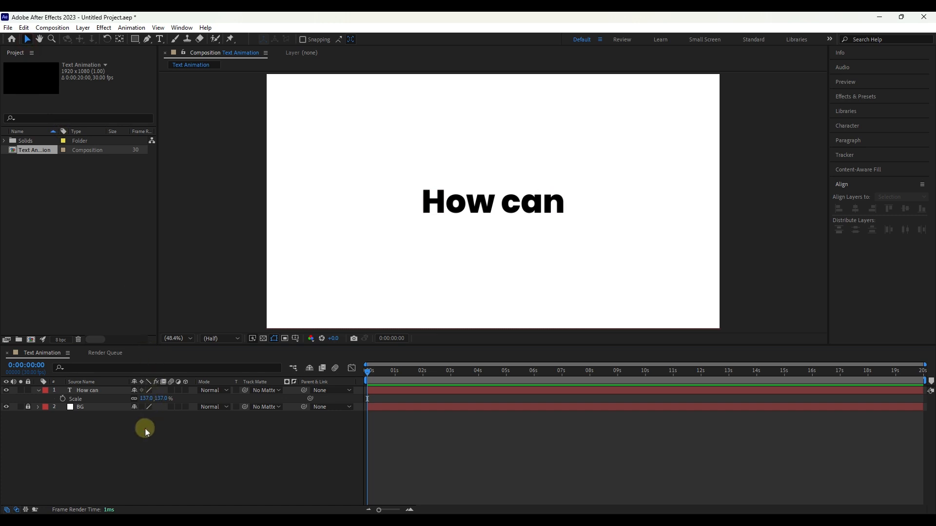
pyautogui.click(135, 39)
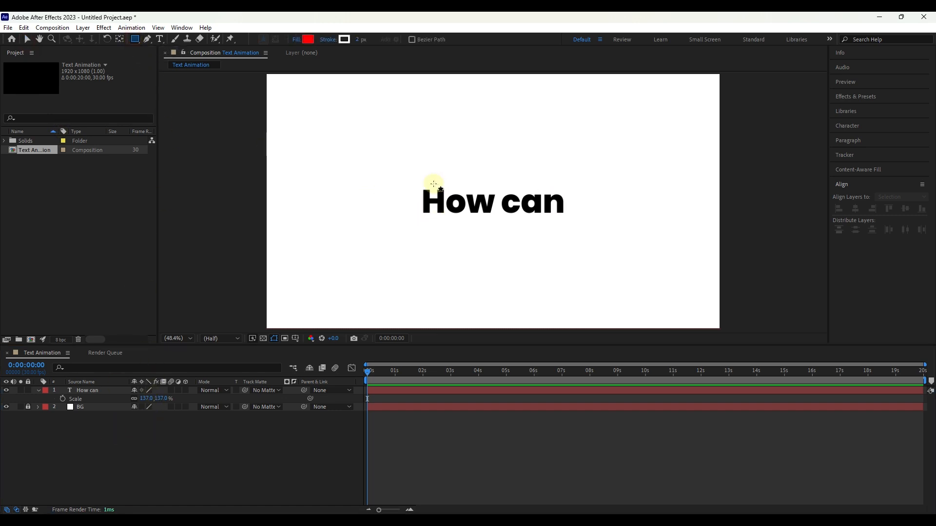
pyautogui.moveTo(420, 186)
pyautogui.mouseDown()
pyautogui.moveTo(468, 210)
pyautogui.moveTo(565, 216)
pyautogui.mouseUp()
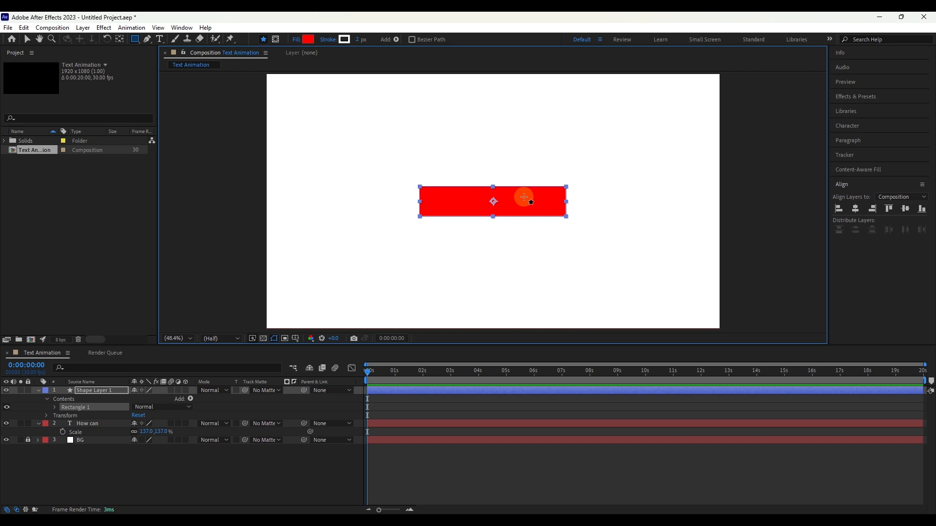
pyautogui.click(27, 39)
# Step: Keyframe the "How can" layer's Position from 960, 414 at the start to 960, 540 at about 1 second, and preview the motion
pyautogui.press('p')
pyautogui.click(100, 424)
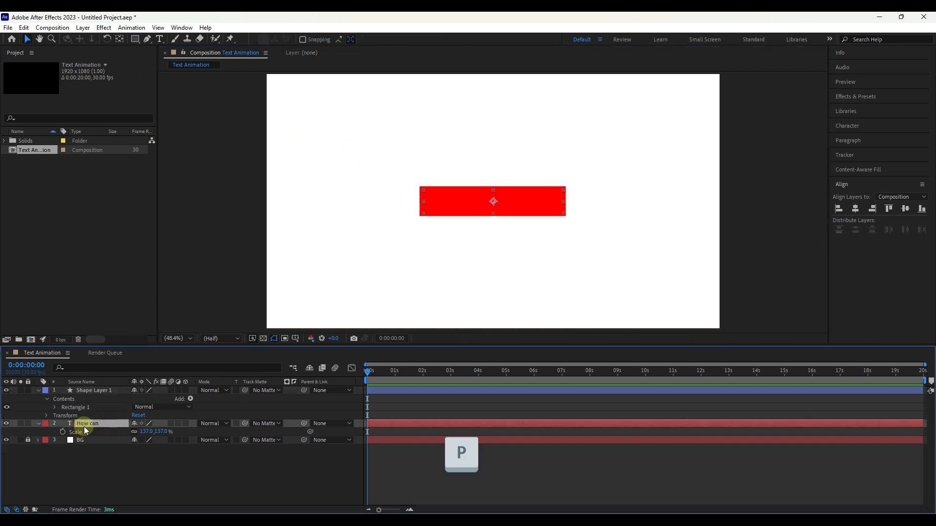
pyautogui.click(38, 391)
pyautogui.press('p')
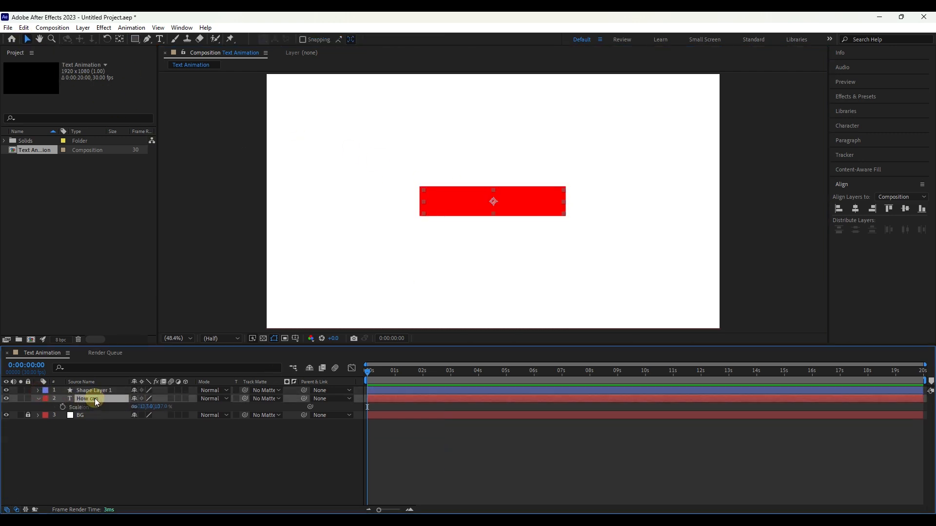
pyautogui.click(63, 408)
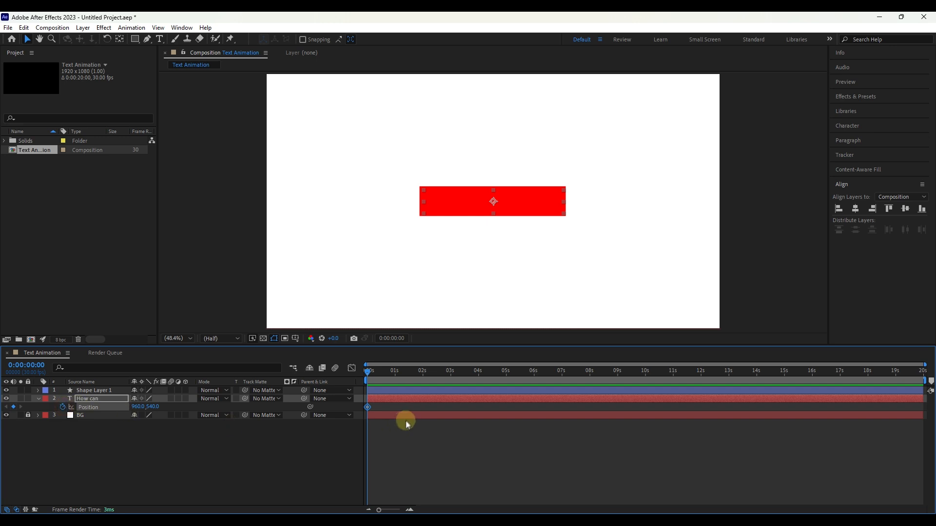
pyautogui.moveTo(368, 408); pyautogui.dragTo(395, 407)
pyautogui.moveTo(150, 410); pyautogui.dragTo(83, 413)
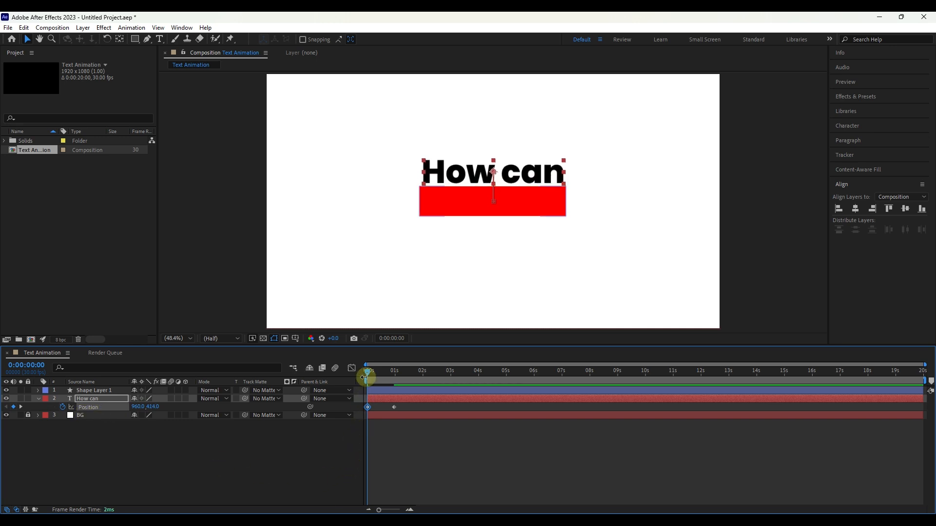
pyautogui.press('space')
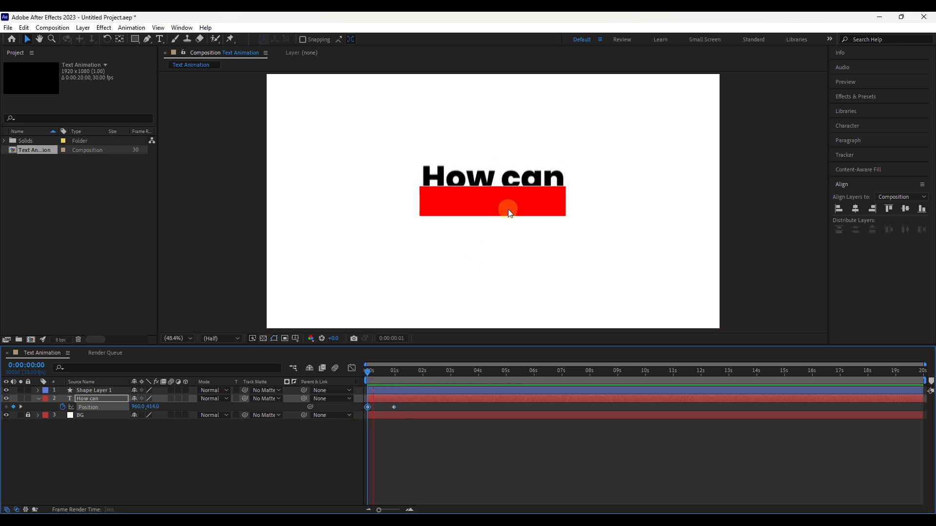
pyautogui.click(509, 213)
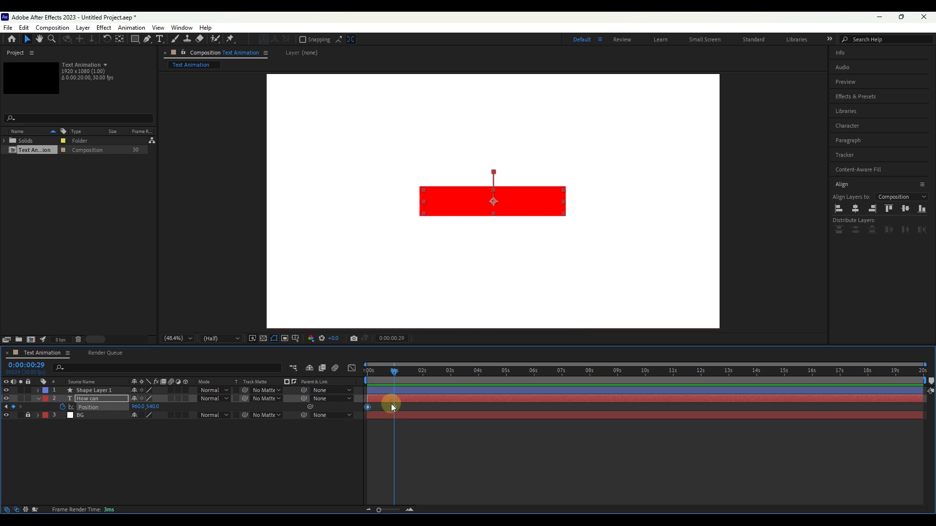
# Step: Set Shape Layer 1 as the track matte of the "How can" layer and return to the start of the timeline
pyautogui.click(97, 399)
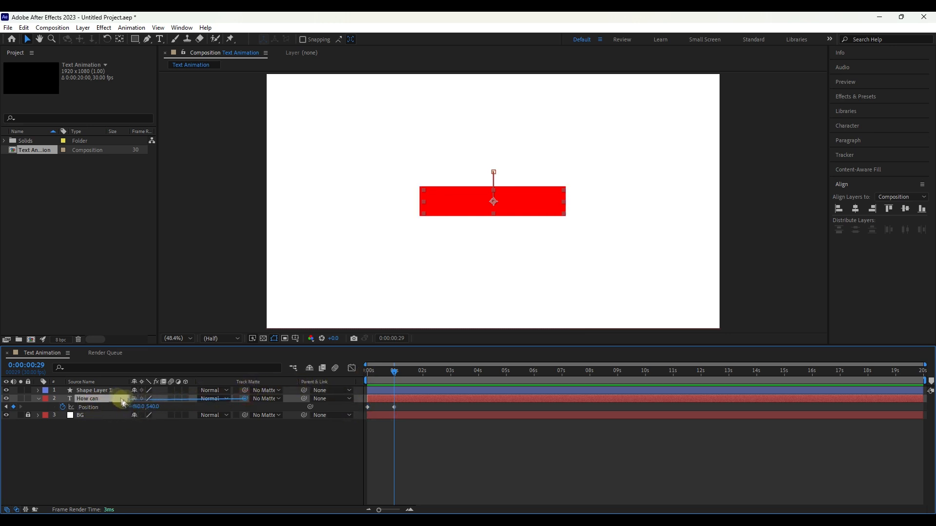
pyautogui.moveTo(122, 402); pyautogui.dragTo(107, 392)
pyautogui.click(394, 375)
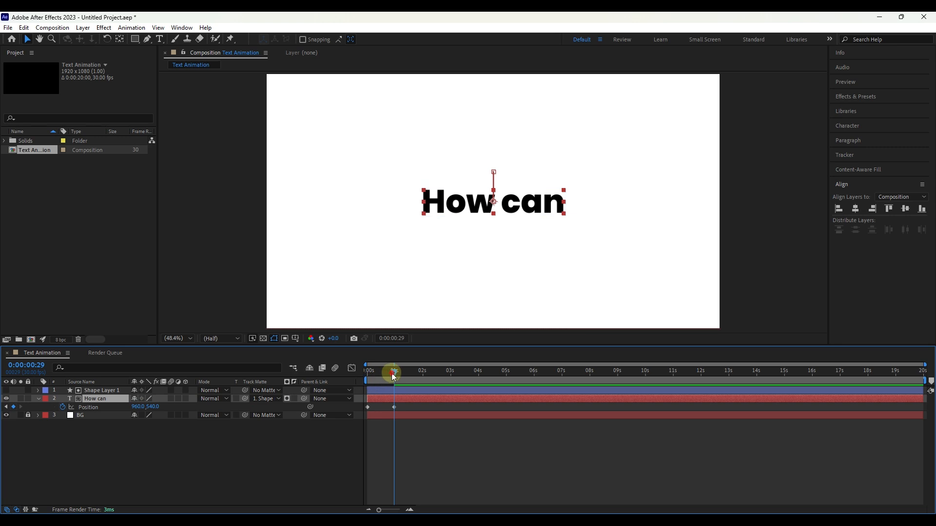
pyautogui.moveTo(393, 377); pyautogui.dragTo(359, 381)
# Step: Apply Easy Ease to both Position keyframes and reshape the speed graph so the movement peaks early and slows gradually, then preview it
pyautogui.moveTo(402, 410); pyautogui.dragTo(367, 410)
pyautogui.press('F9')
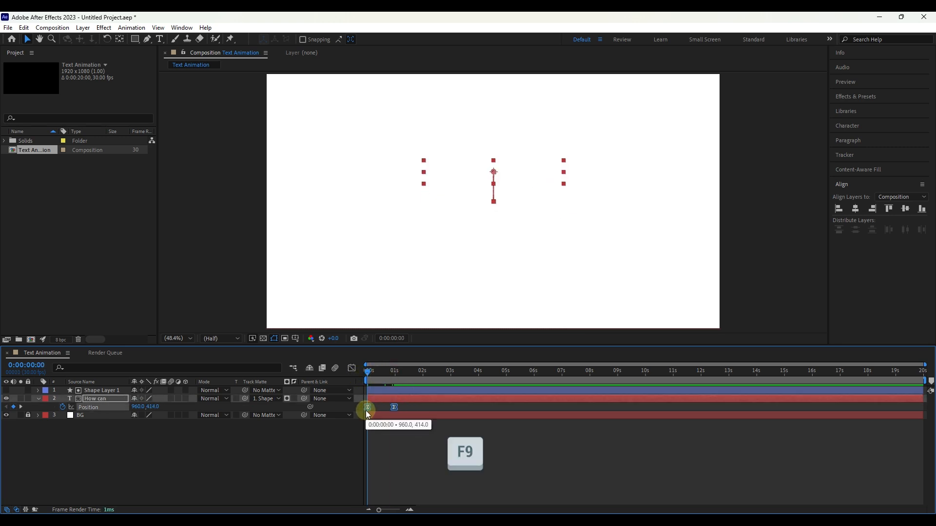
pyautogui.click(351, 368)
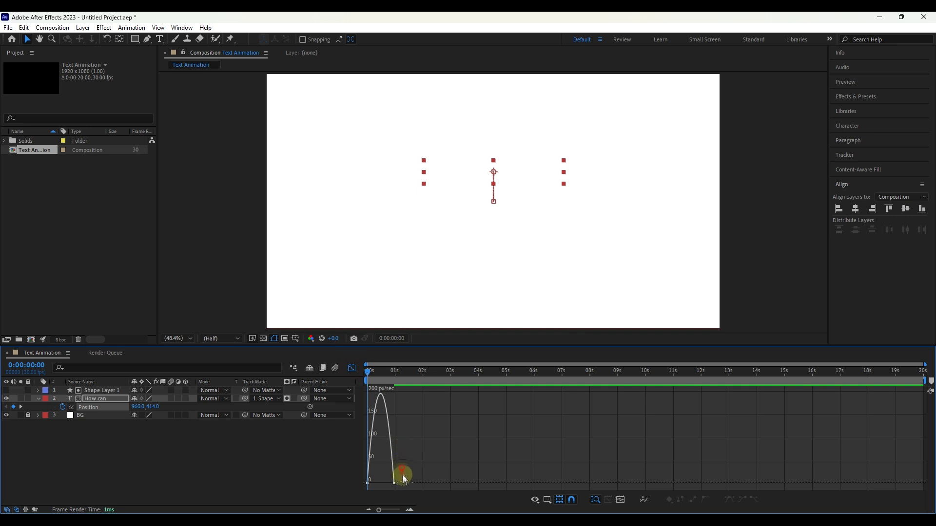
pyautogui.moveTo(381, 490); pyautogui.dragTo(368, 476)
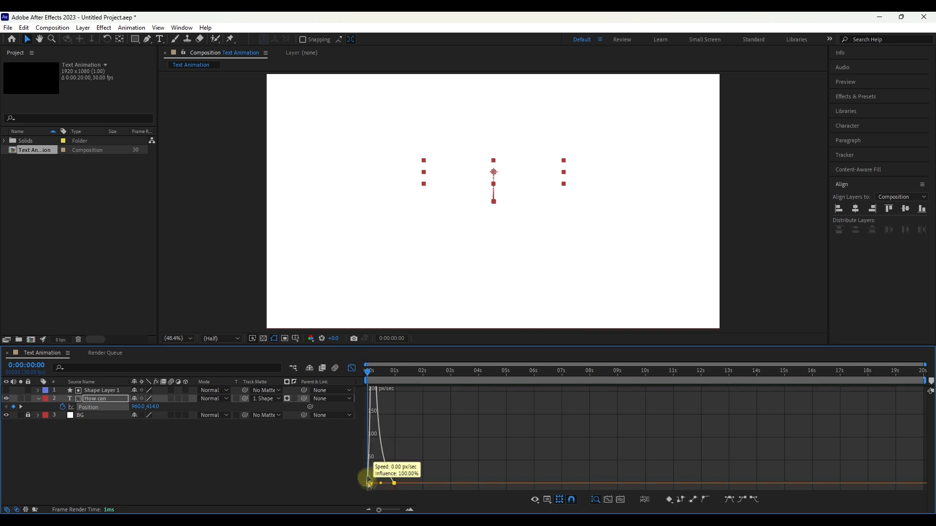
pyautogui.press('space')
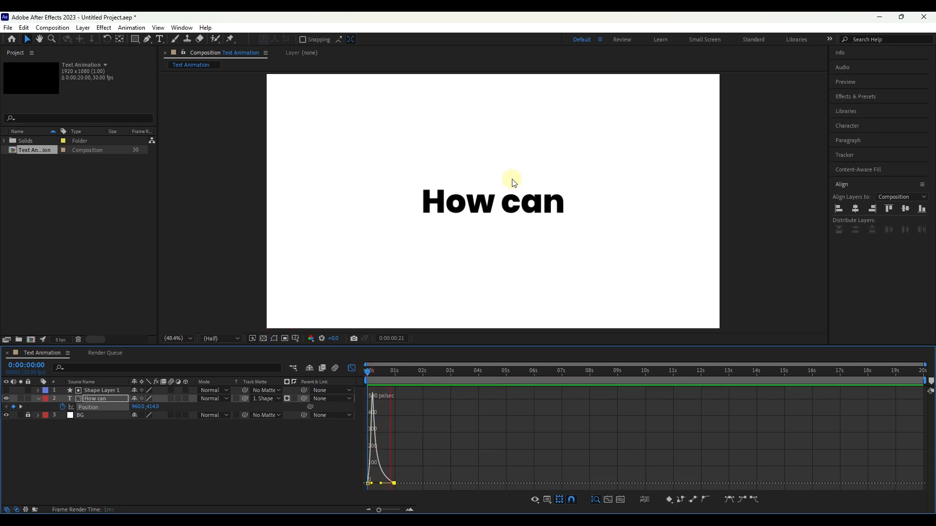
pyautogui.click(352, 368)
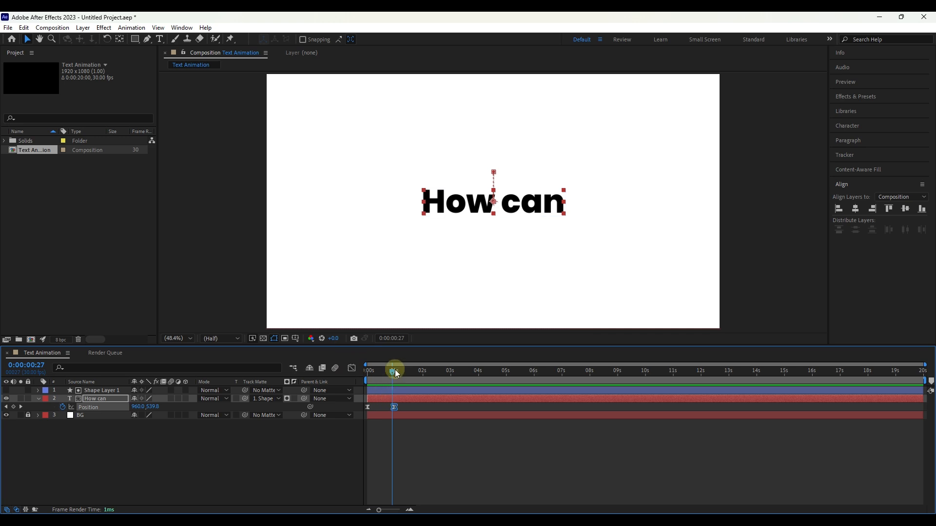
# Step: Move the ending Position keyframe of the "How can" layer to about 4.5 seconds and preview the slower reveal
pyautogui.moveTo(395, 370); pyautogui.dragTo(380, 370)
pyautogui.moveTo(396, 405); pyautogui.dragTo(493, 404)
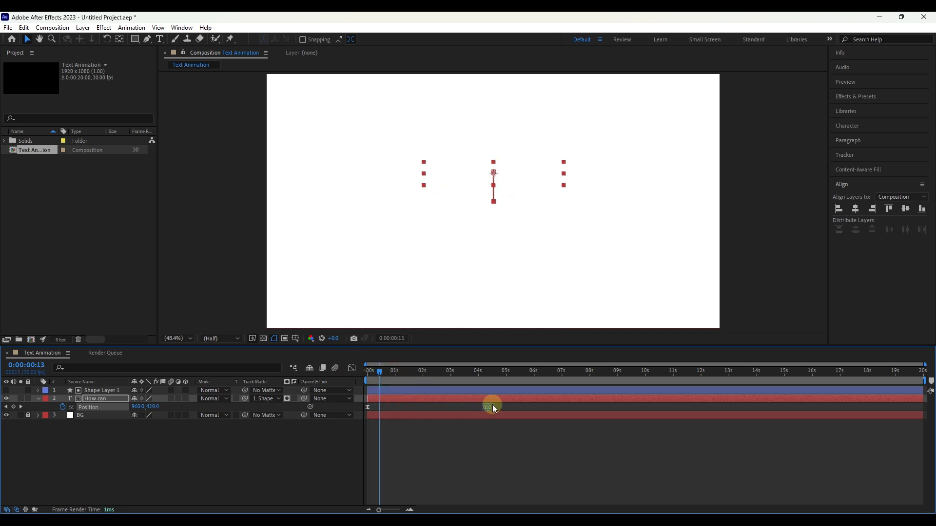
pyautogui.press('space')
pyautogui.press('space')
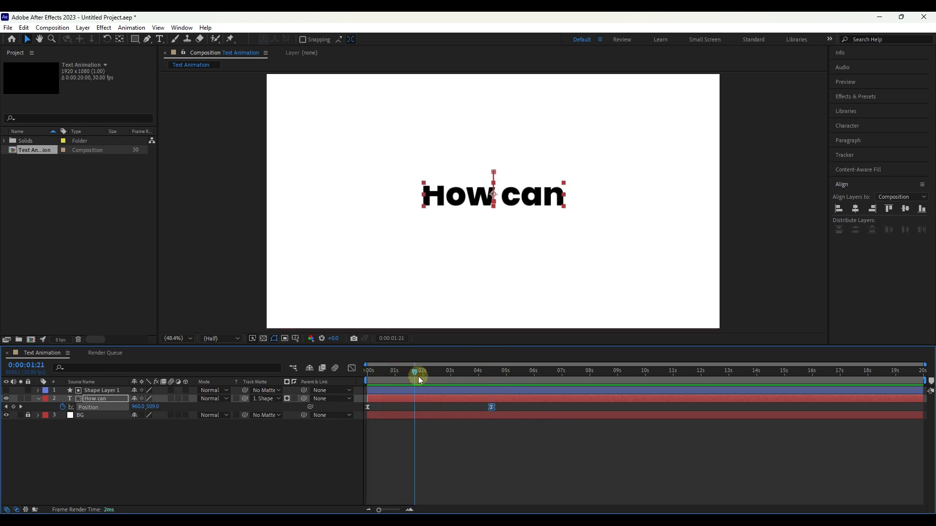
# Step: Move the ending Position keyframe of the "How can" layer to frame 20 and preview the faster reveal
pyautogui.moveTo(420, 379); pyautogui.dragTo(386, 375)
pyautogui.moveTo(502, 409); pyautogui.dragTo(337, 382)
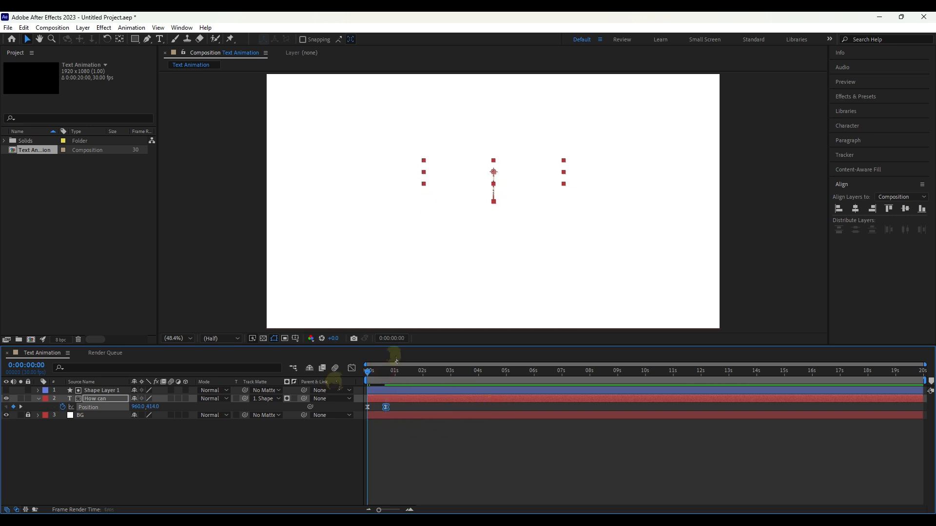
pyautogui.press('space')
pyautogui.press('space')
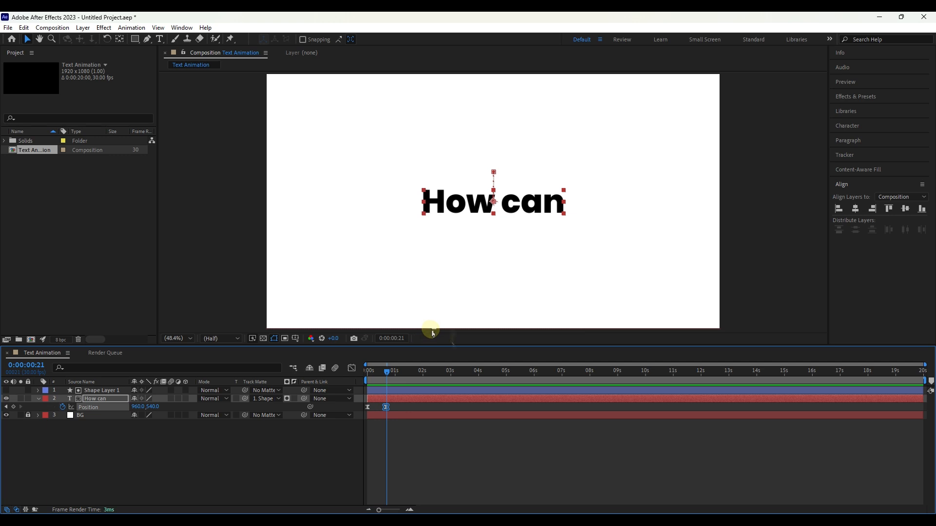
# Step: Duplicate Shape Layer 1 and the "How can" layer, and place the "How can 2" copy directly beneath Shape Layer 2
pyautogui.click(101, 390)
pyautogui.keyDown('ctrl'); pyautogui.click(101, 399); pyautogui.keyUp('ctrl')
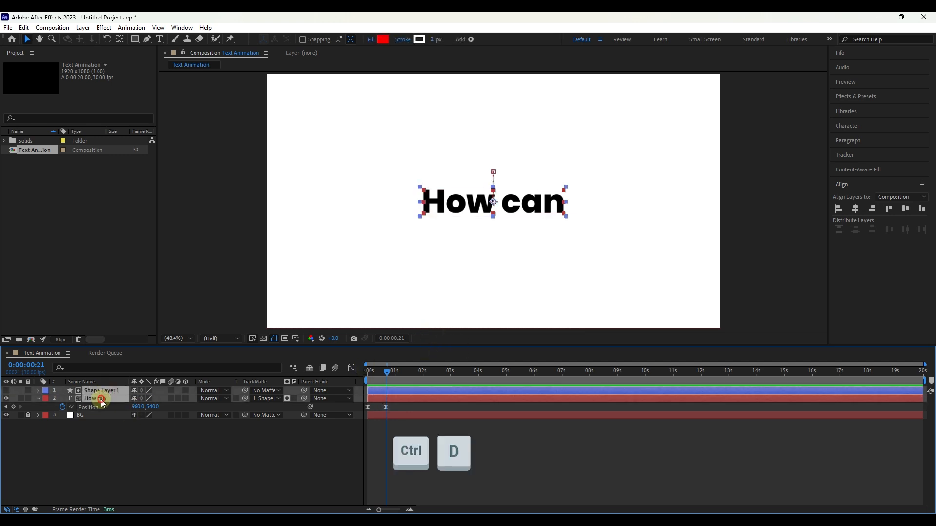
pyautogui.hotkey('ctrl', 'd')
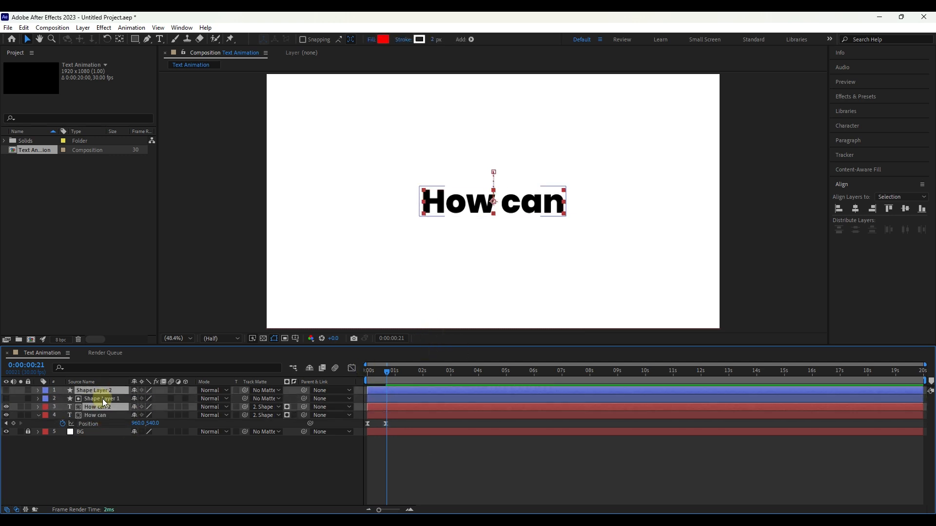
pyautogui.moveTo(115, 406); pyautogui.dragTo(121, 397)
pyautogui.click(113, 487)
pyautogui.click(116, 399)
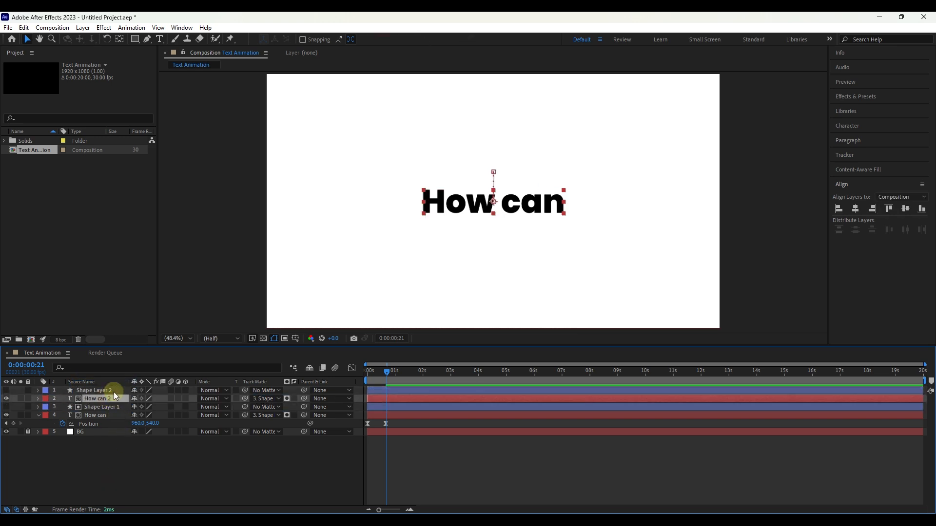
# Step: At the ending Position keyframe, move Shape Layer 2 and "How can 2" down together to just below the original text
pyautogui.press('p')
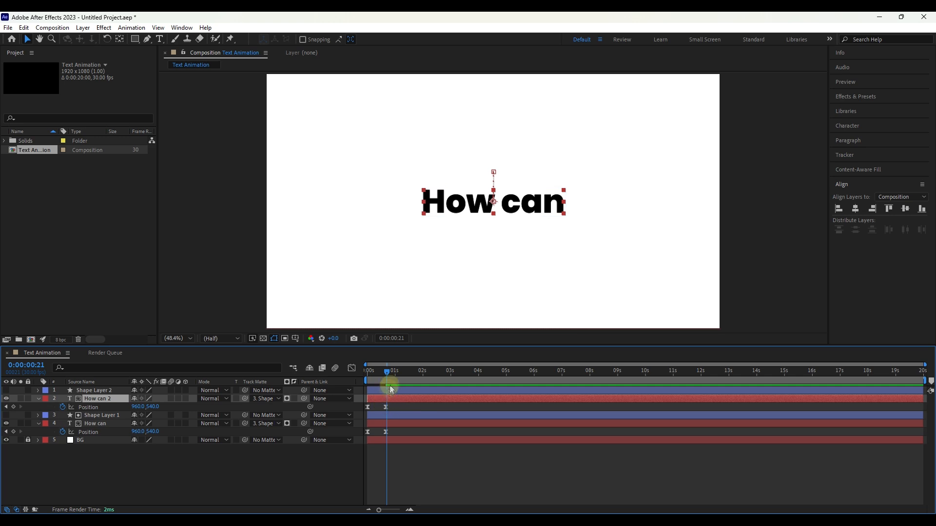
pyautogui.click(14, 407)
pyautogui.click(385, 407)
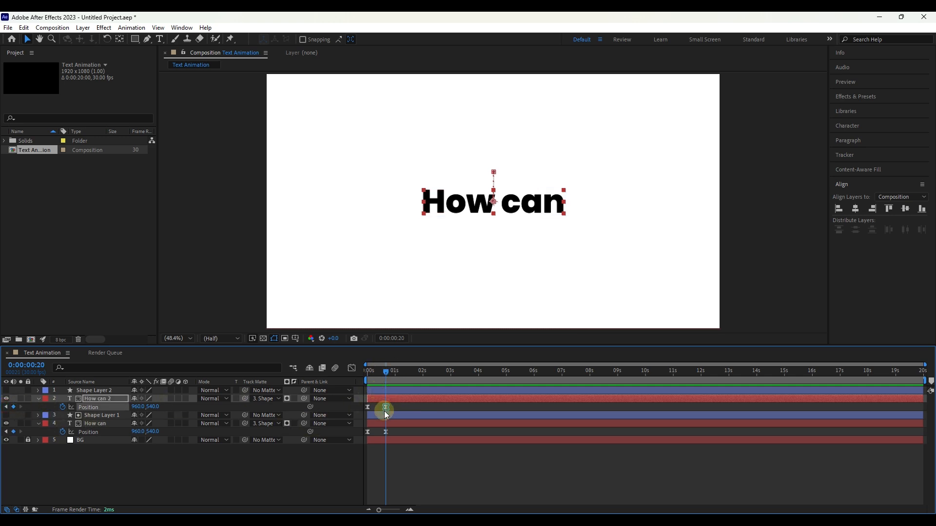
pyautogui.keyDown('shift'); pyautogui.click(94, 390); pyautogui.keyUp('shift')
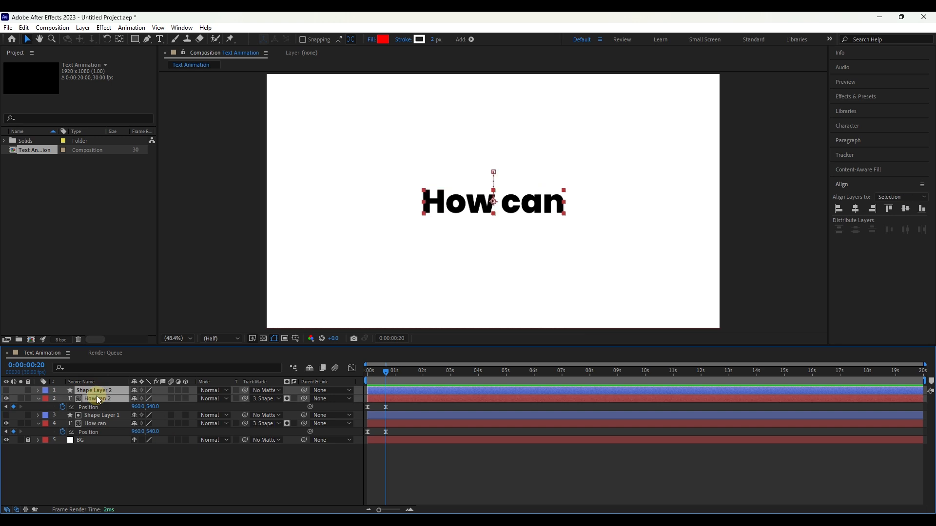
pyautogui.hotkey('shift', 'Down')
pyautogui.hotkey('shift', 'Down')
pyautogui.hotkey('shift', 'Down')
pyautogui.hotkey('shift', 'Down')
pyautogui.hotkey('shift', 'Down')
pyautogui.hotkey('shift', 'Down')
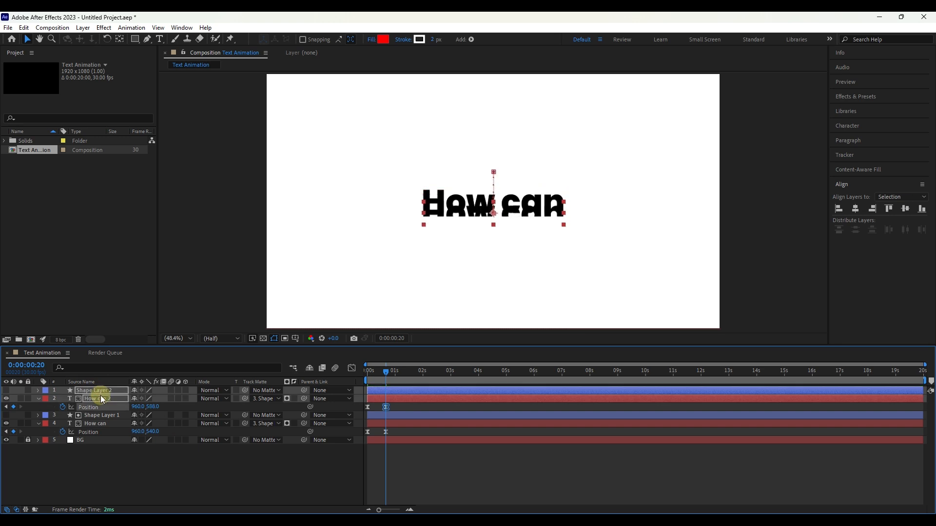
pyautogui.hotkey('shift', 'Down')
pyautogui.hotkey('shift', 'Down')
pyautogui.hotkey('shift', 'Down')
pyautogui.hotkey('shift', 'Down')
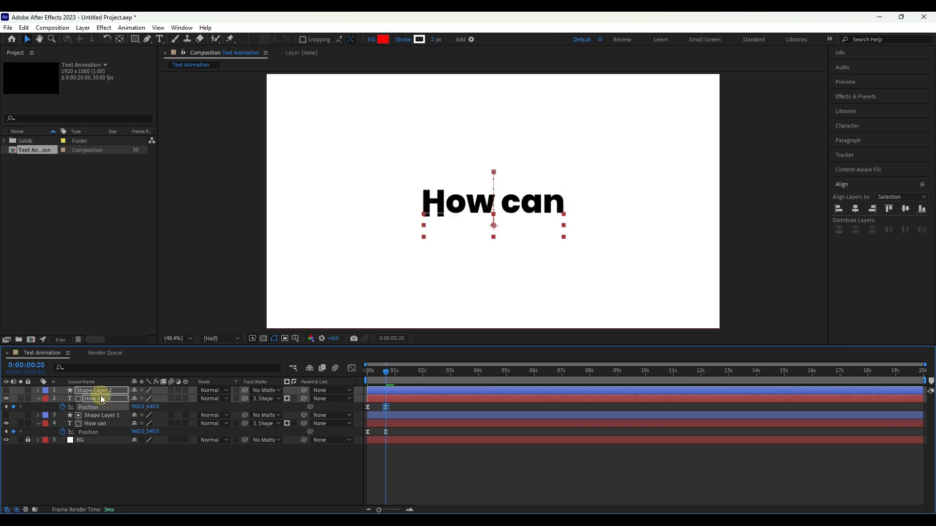
pyautogui.hotkey('shift', 'Down')
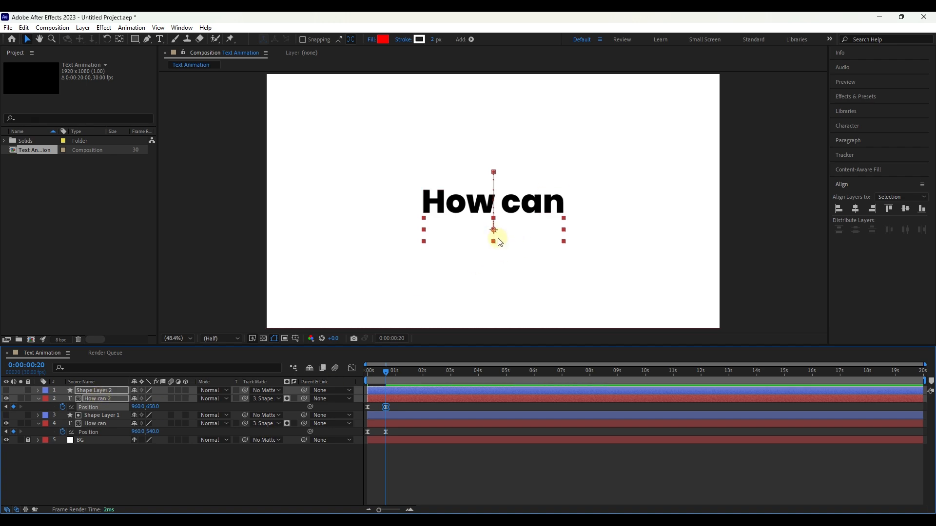
# Step: Set Shape Layer 2 as the track matte of the "How can 2" layer
pyautogui.click(104, 453)
pyautogui.click(104, 398)
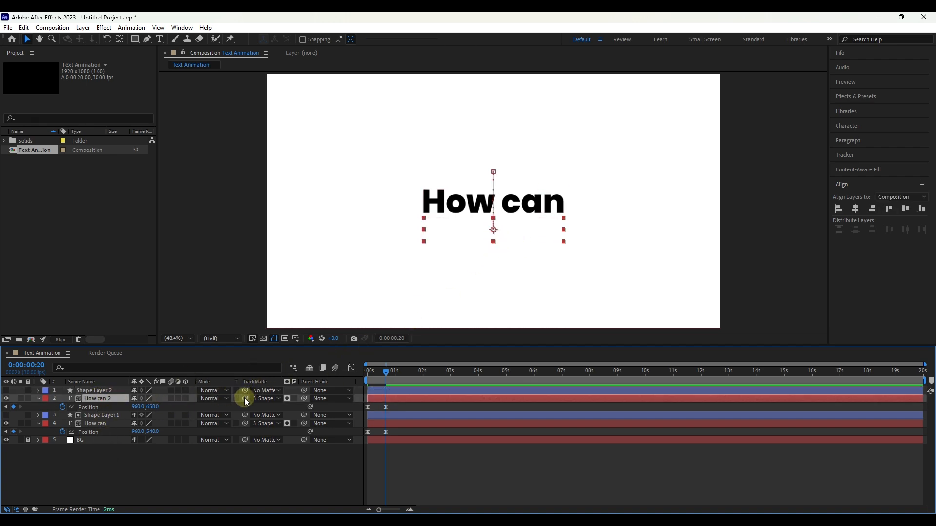
pyautogui.moveTo(244, 398); pyautogui.dragTo(241, 404)
pyautogui.moveTo(119, 393); pyautogui.dragTo(118, 392)
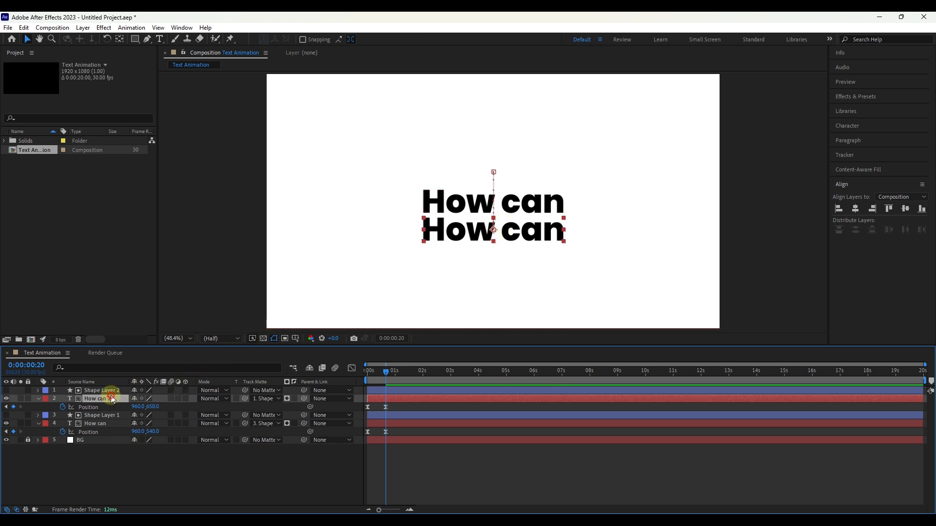
# Step: Replace the text of the "How can 2" layer with "Make"
pyautogui.doubleClick(112, 399)
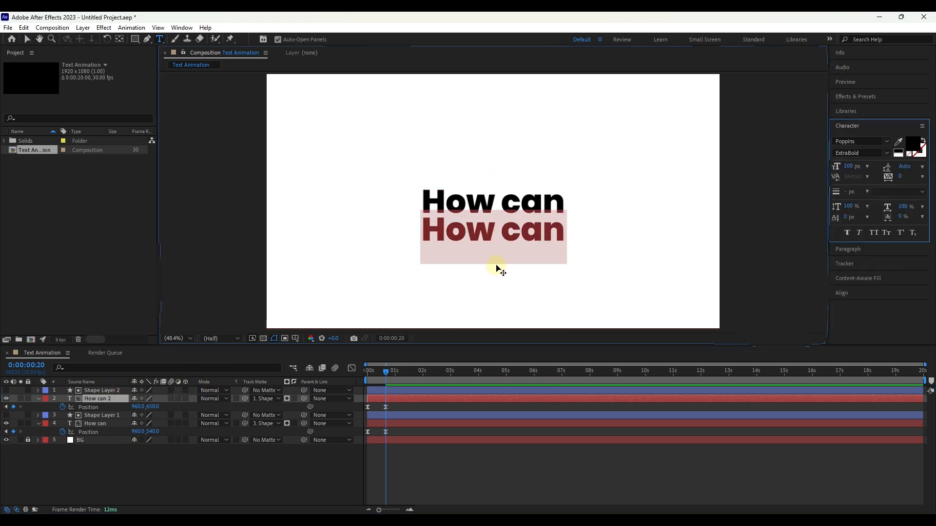
pyautogui.write('Make')
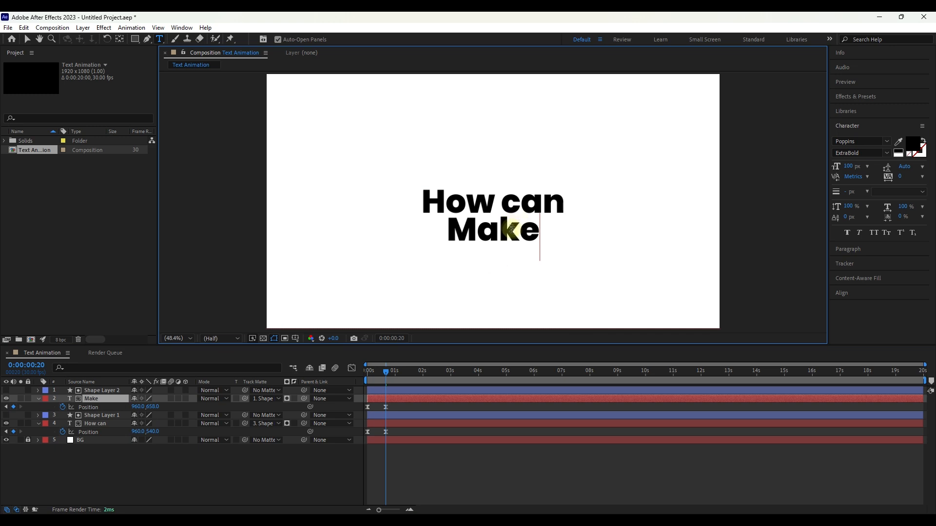
pyautogui.click(103, 443)
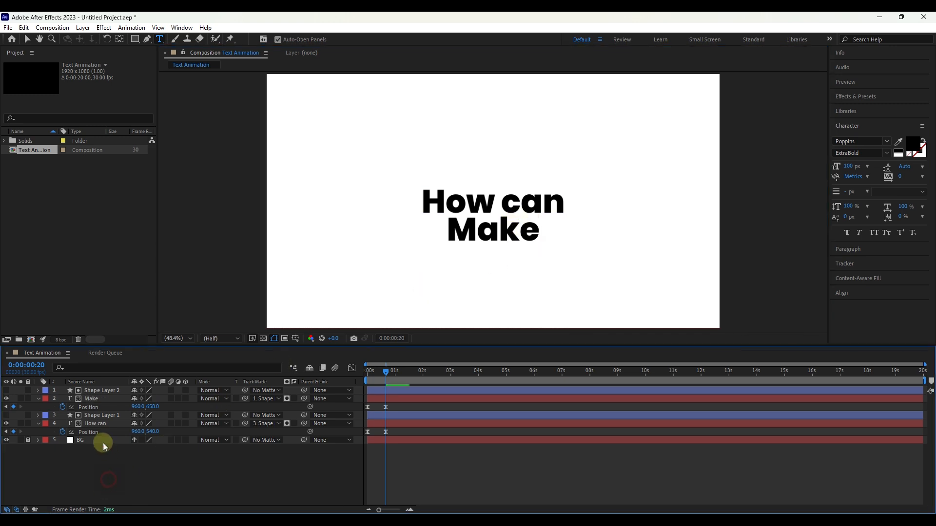
# Step: Shift the ending Position keyframe of the "Make" layer sideways to 1064, 660, aligning its right edge with "How can"
pyautogui.click(98, 398)
pyautogui.click(386, 408)
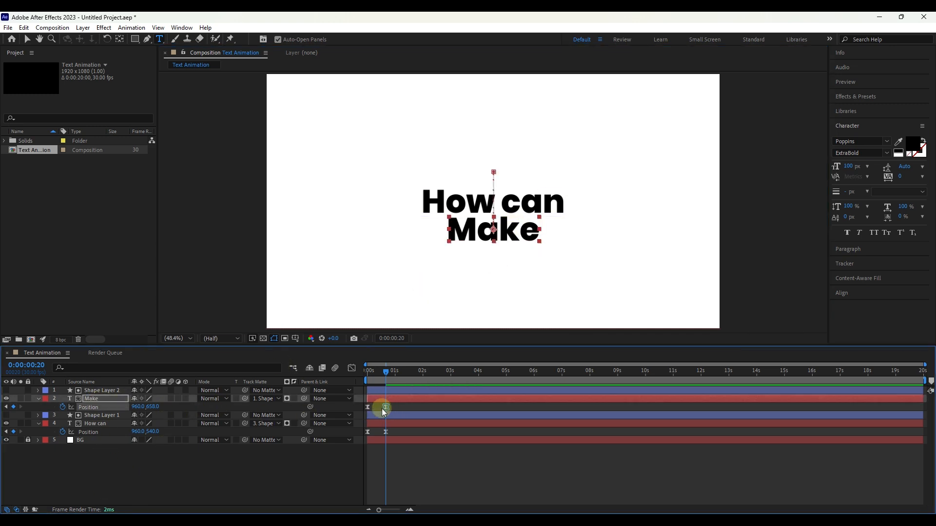
pyautogui.scroll(3, 546, 239)
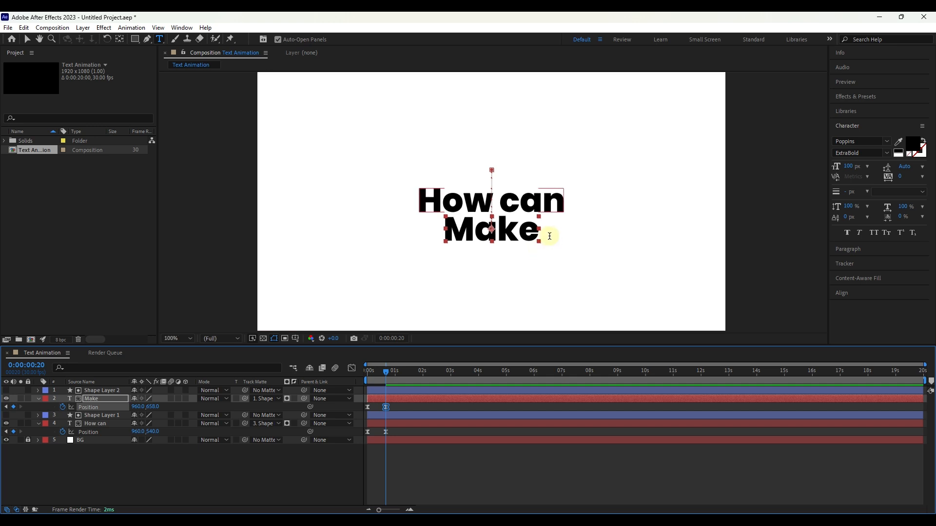
pyautogui.click(27, 39)
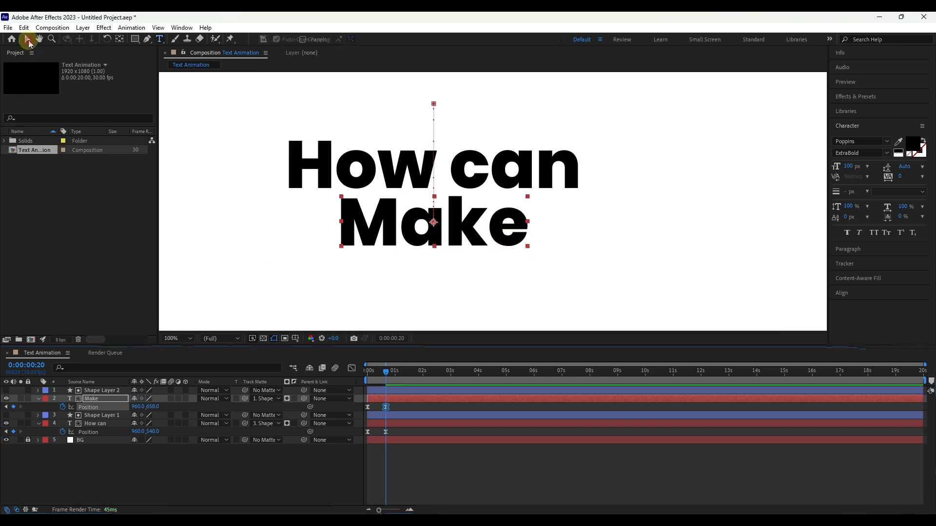
pyautogui.moveTo(458, 225); pyautogui.dragTo(509, 225)
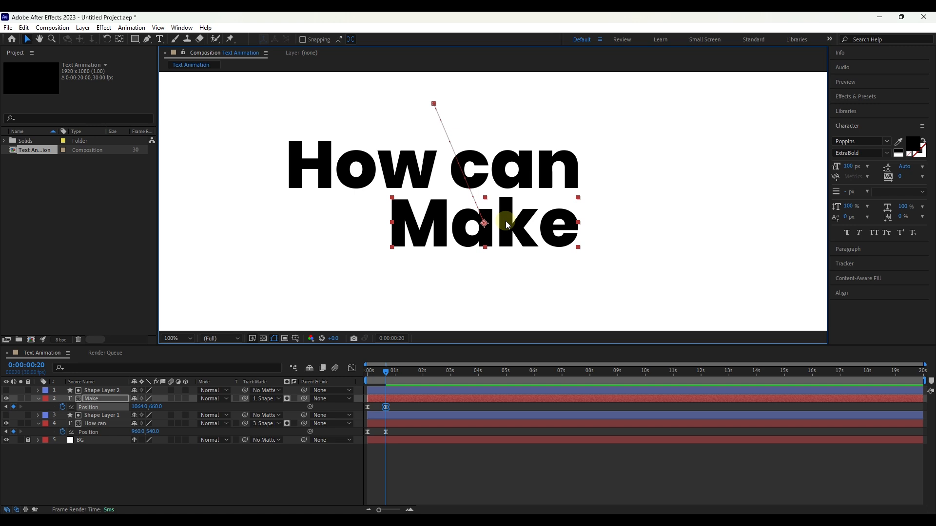
# Step: Set the starting Position keyframe of "Make" to about 1472, 663 so it slides in from the right, and preview the motion
pyautogui.moveTo(389, 373); pyautogui.dragTo(368, 372)
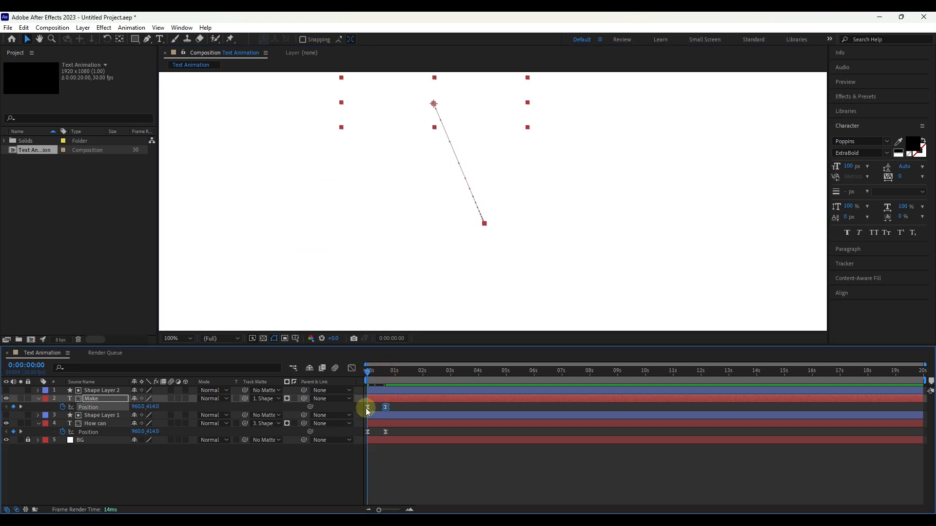
pyautogui.click(368, 406)
pyautogui.moveTo(435, 104); pyautogui.dragTo(684, 225)
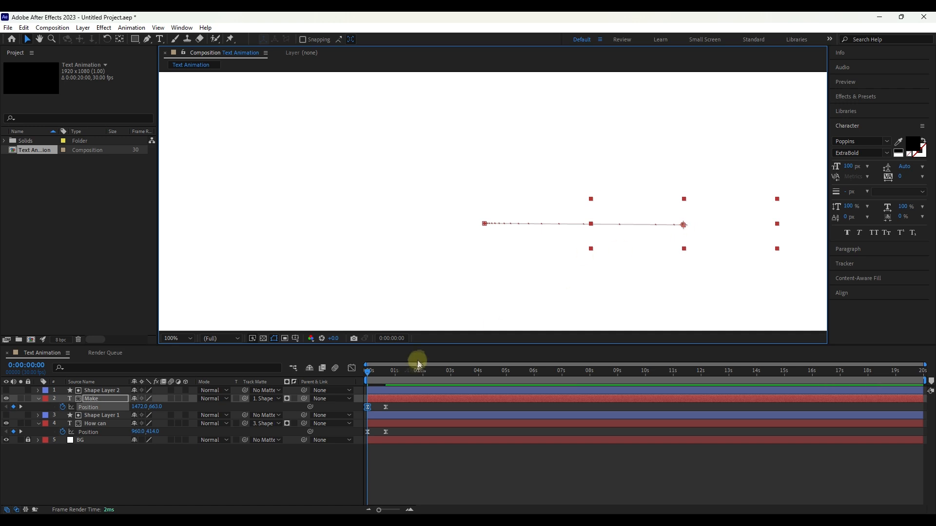
pyautogui.click(363, 372)
pyautogui.press('space')
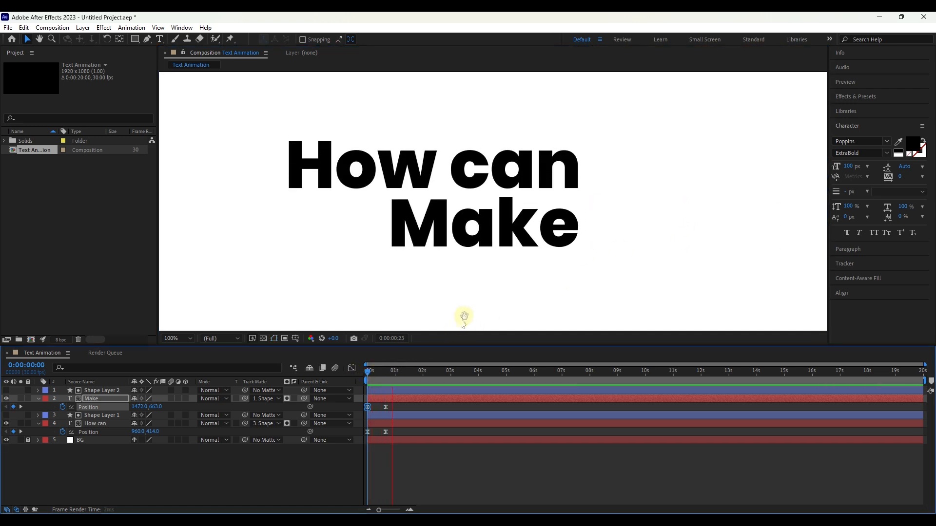
pyautogui.press('space')
pyautogui.moveTo(403, 404); pyautogui.dragTo(363, 414)
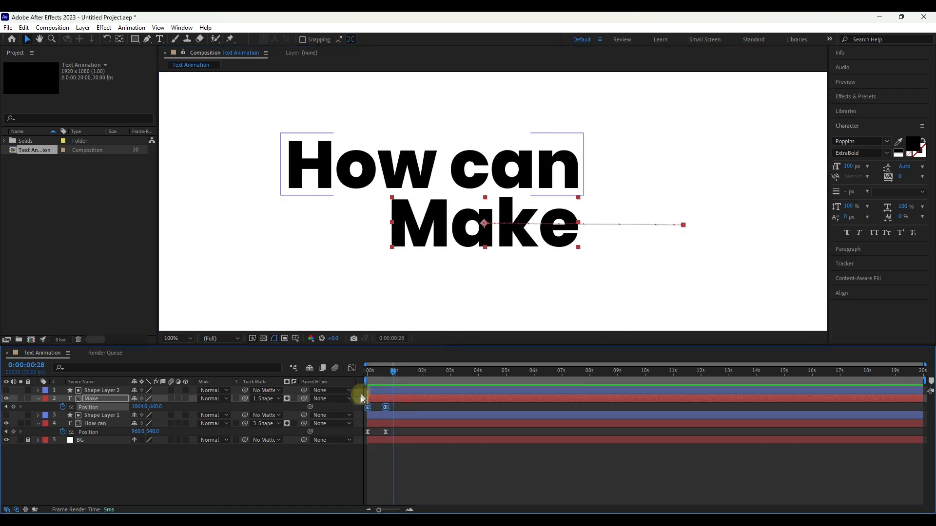
pyautogui.click(351, 368)
pyautogui.click(352, 368)
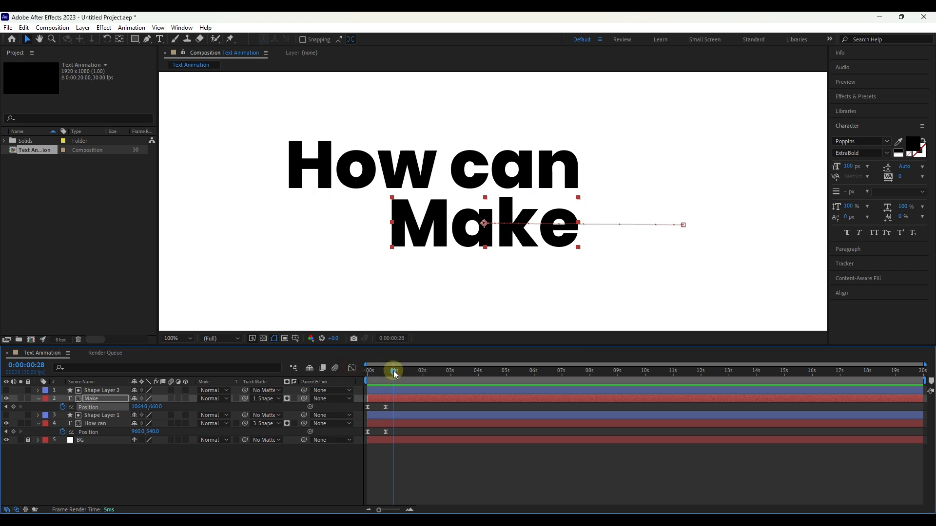
# Step: Delay Shape Layer 2 and the "Make" layer together to start at frame 5, and preview the staggered reveal
pyautogui.moveTo(393, 370); pyautogui.dragTo(371, 370)
pyautogui.press('space')
pyautogui.press('space')
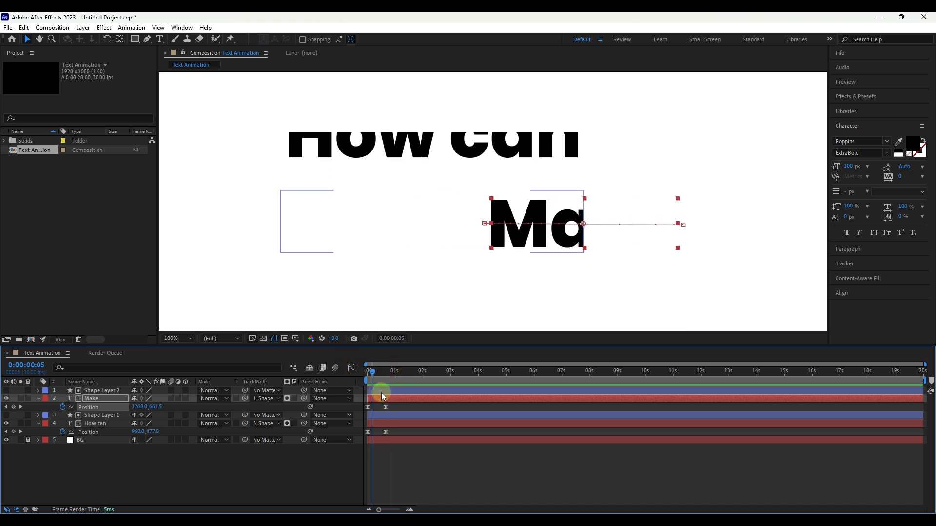
pyautogui.click(382, 390)
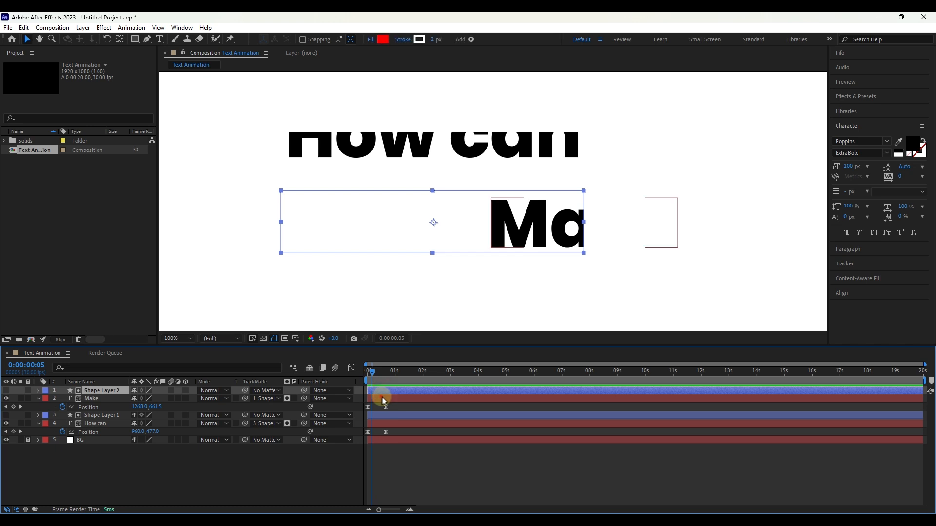
pyautogui.moveTo(378, 398); pyautogui.dragTo(361, 373)
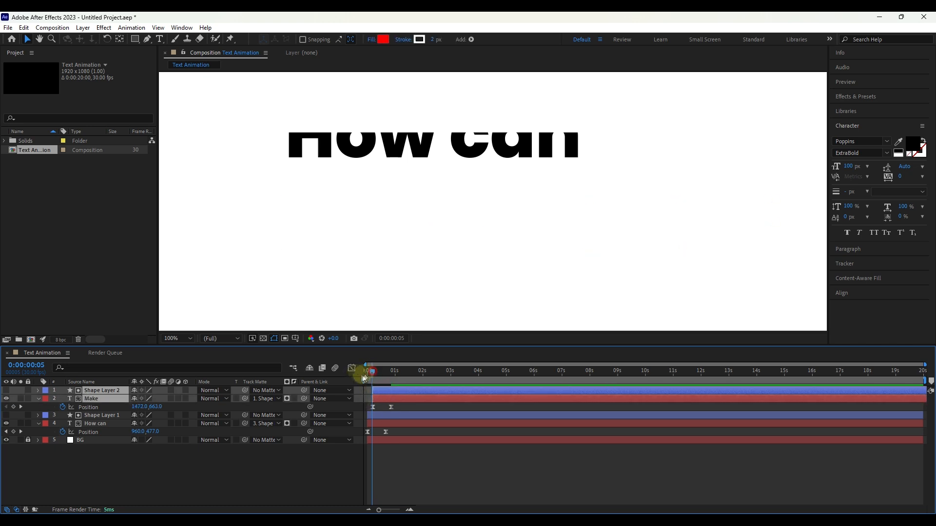
pyautogui.press('space')
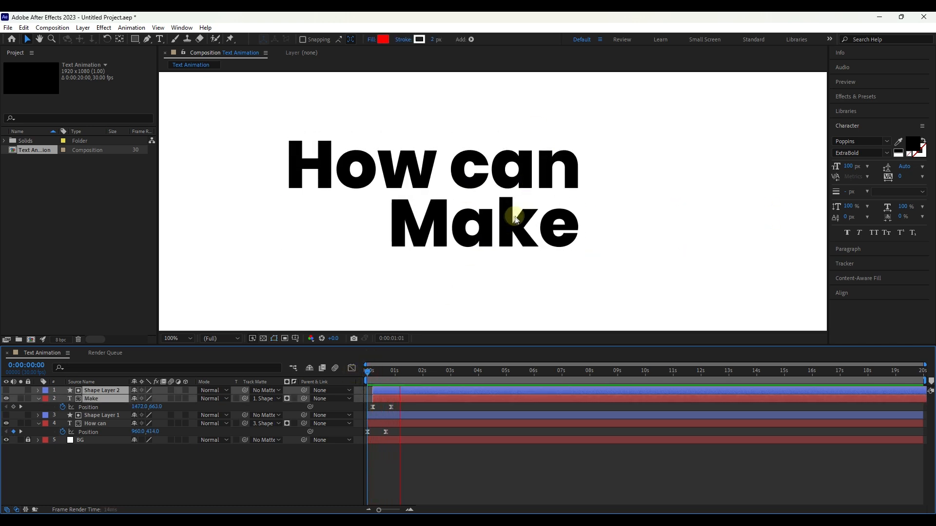
pyautogui.press('space')
# Step: Fit the composition view up to 100% and collapse the Position properties of the "Make" and "How can" layers
pyautogui.click(186, 342)
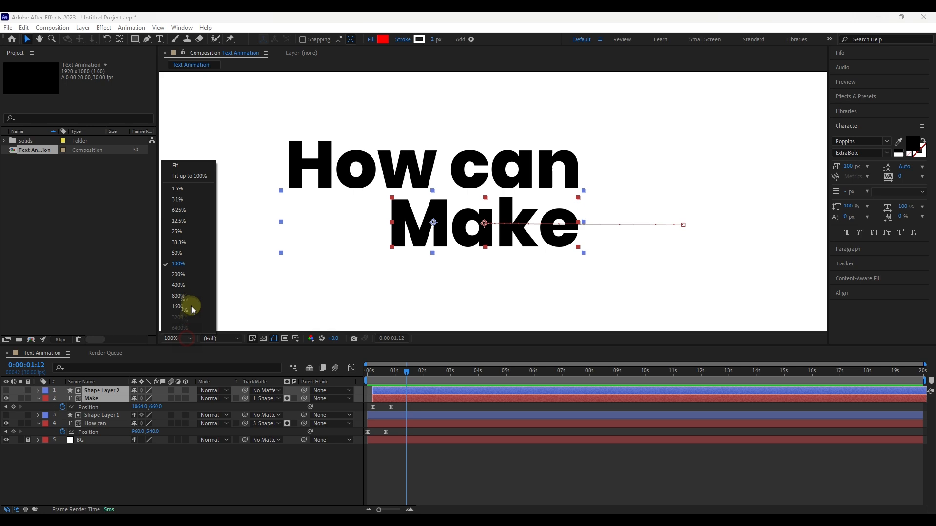
pyautogui.click(192, 179)
pyautogui.click(159, 473)
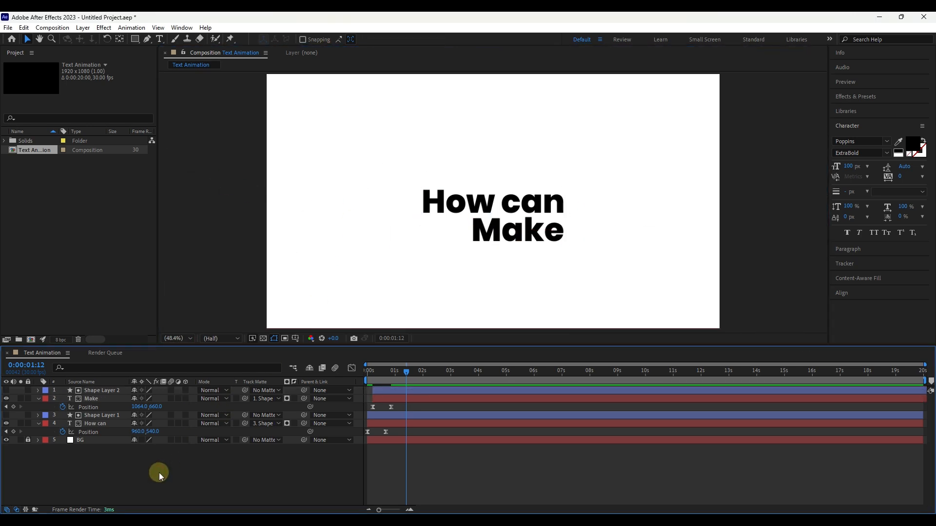
pyautogui.click(38, 399)
pyautogui.click(39, 417)
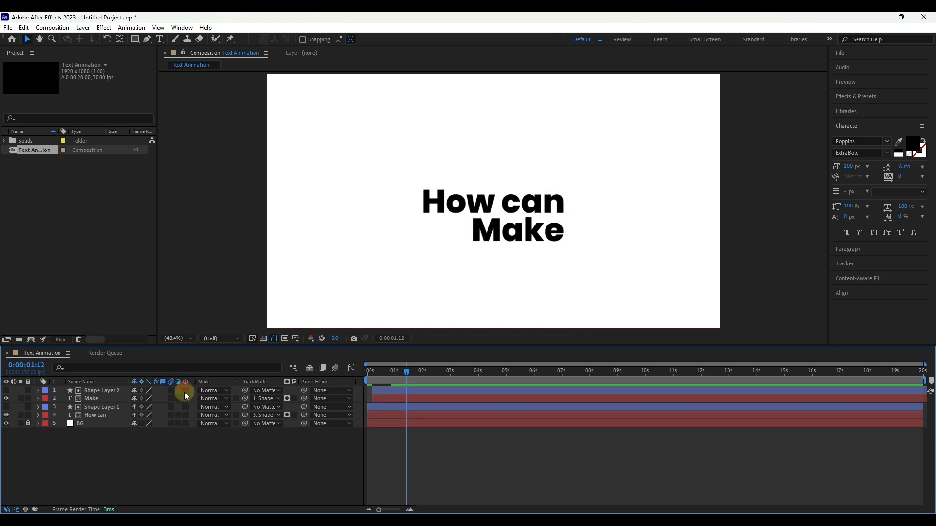
# Step: Make both text layers and both shape layers 3D, and add a null object to the composition
pyautogui.moveTo(185, 413); pyautogui.dragTo(185, 391)
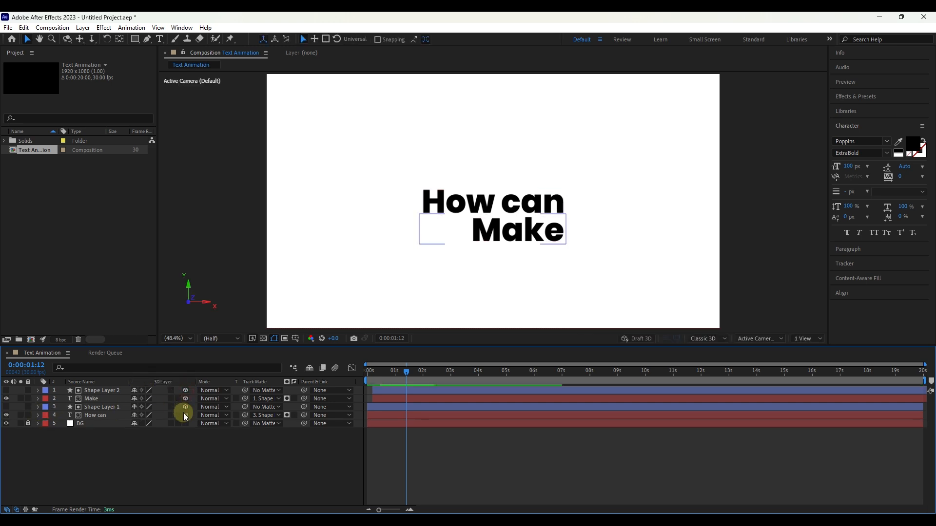
pyautogui.rightClick(189, 472)
pyautogui.moveTo(246, 351)
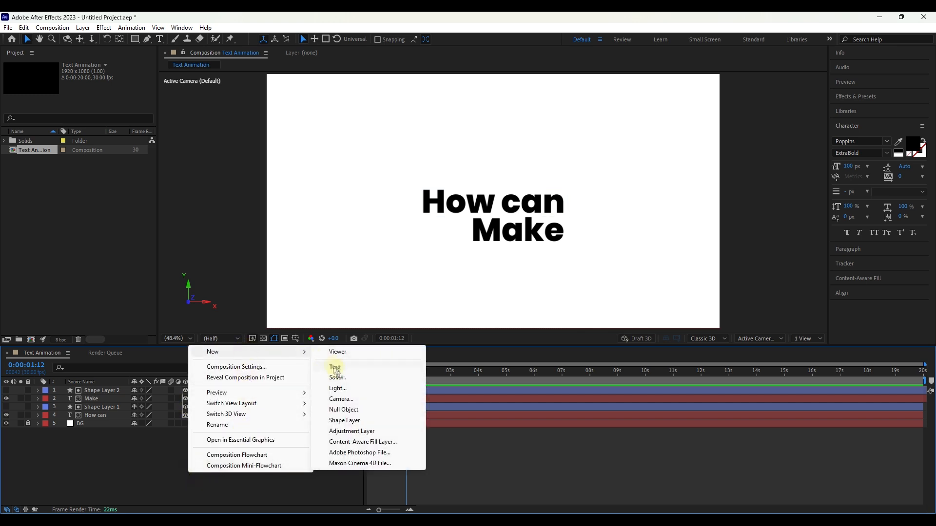
pyautogui.click(344, 410)
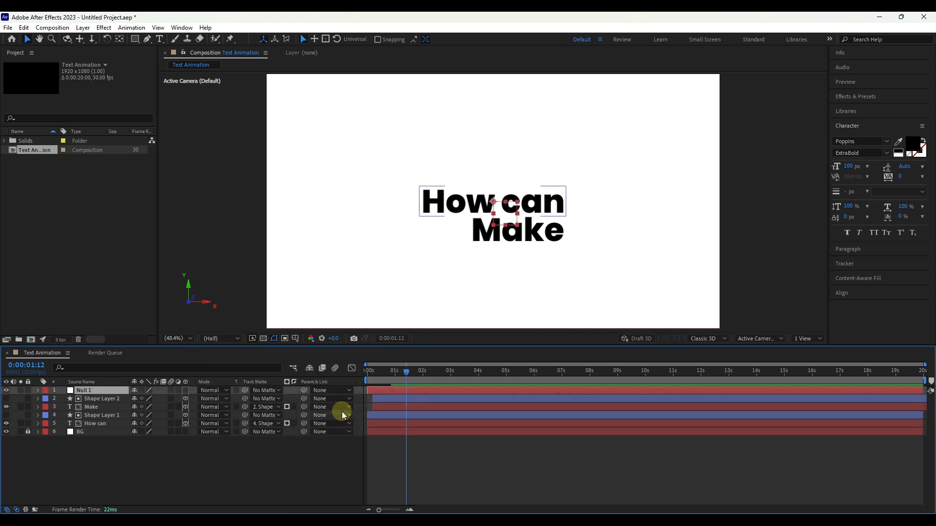
# Step: Make the null a 3D layer and switch the composition to the Top view
pyautogui.click(186, 390)
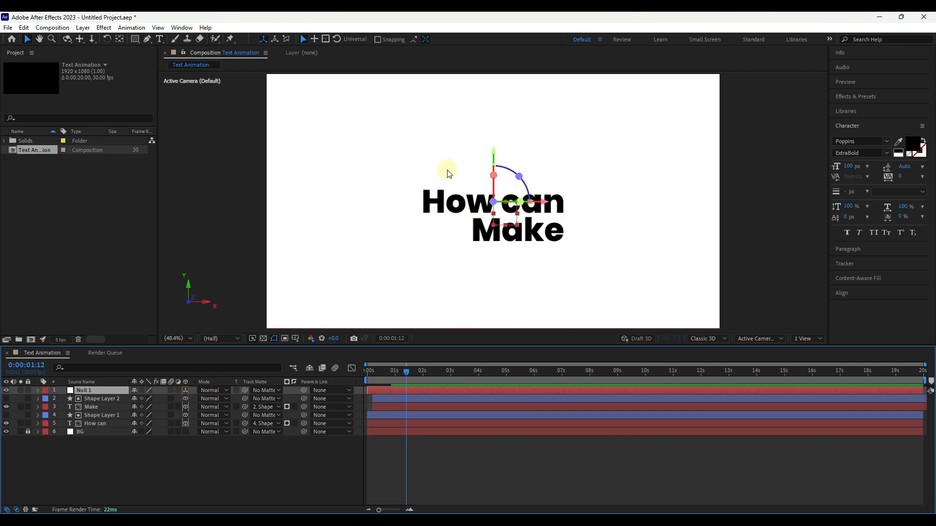
pyautogui.click(264, 40)
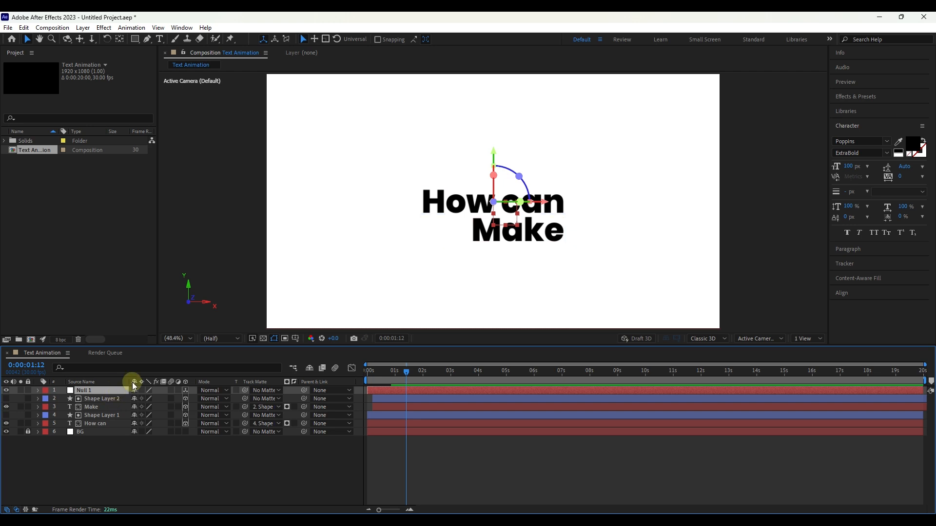
pyautogui.click(757, 338)
pyautogui.click(753, 398)
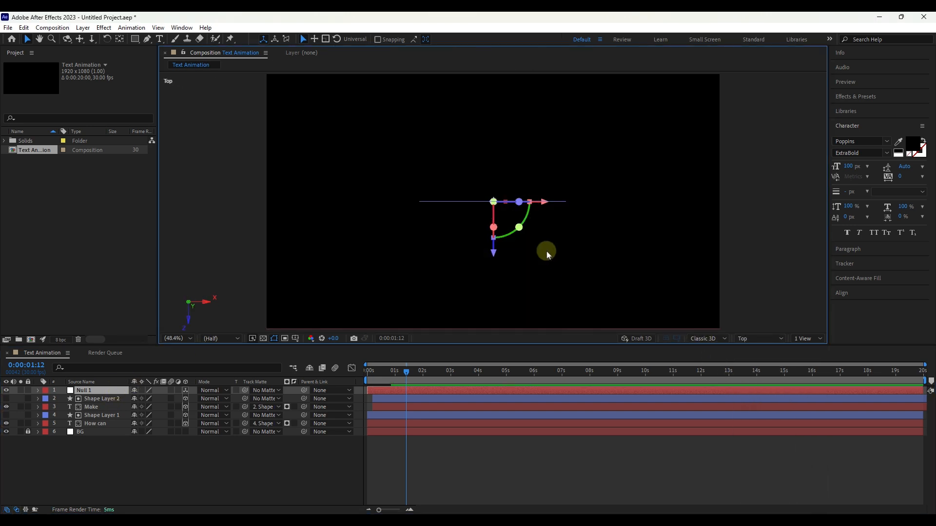
# Step: Move the null back along its Z axis to about 540 and return to the Active Camera view
pyautogui.click(94, 407)
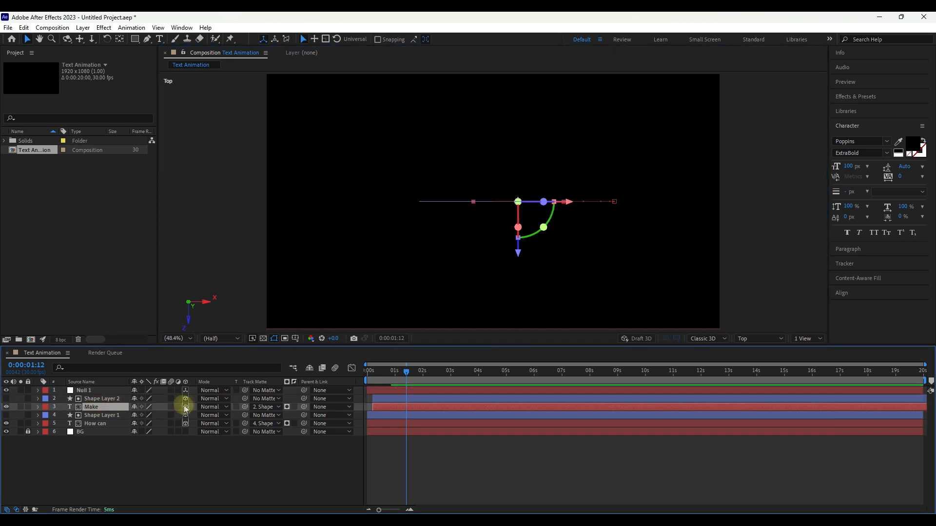
pyautogui.click(96, 391)
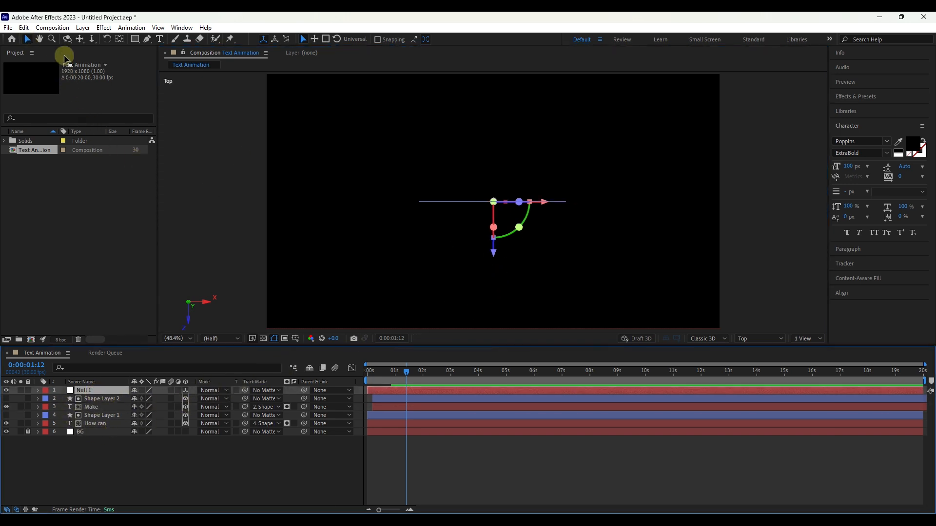
pyautogui.moveTo(495, 254); pyautogui.dragTo(504, 121)
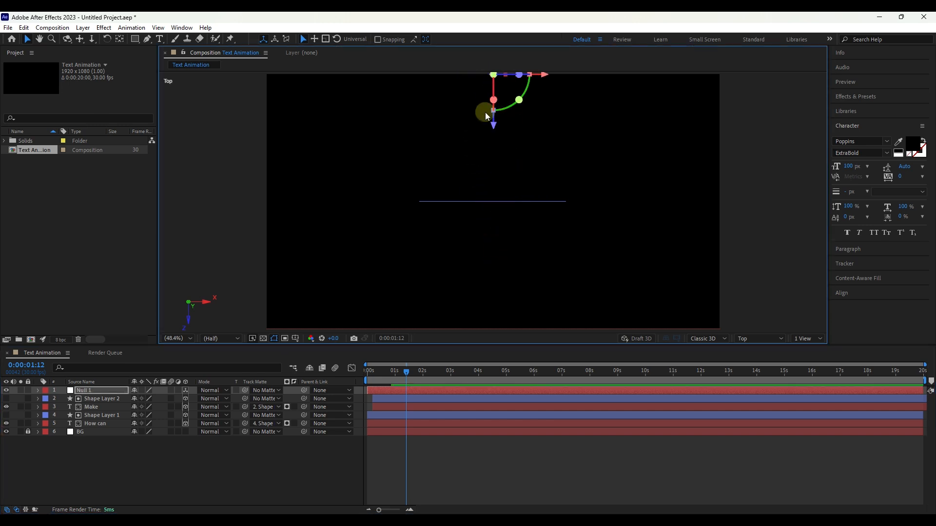
pyautogui.click(87, 392)
pyautogui.click(742, 338)
pyautogui.click(765, 349)
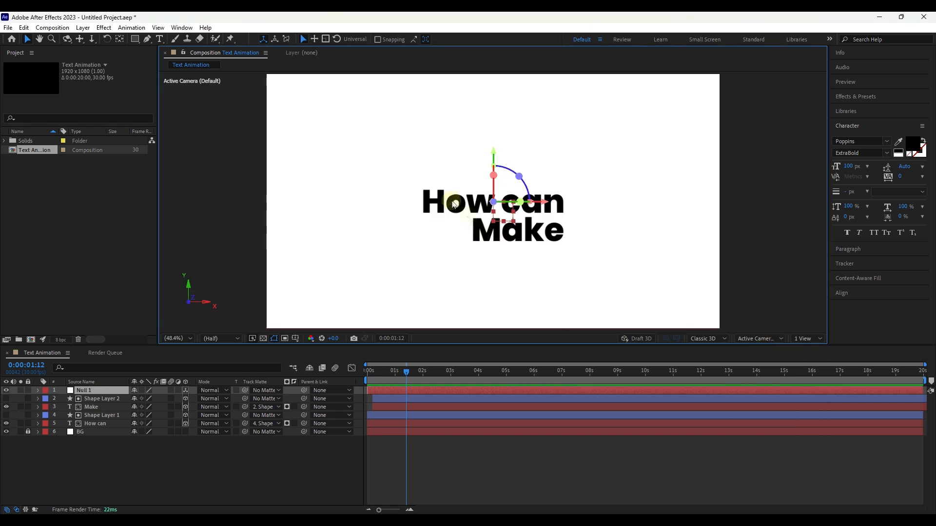
# Step: Parent both shape layers and the "Make" and "How can" text layers to Null 1
pyautogui.click(101, 398)
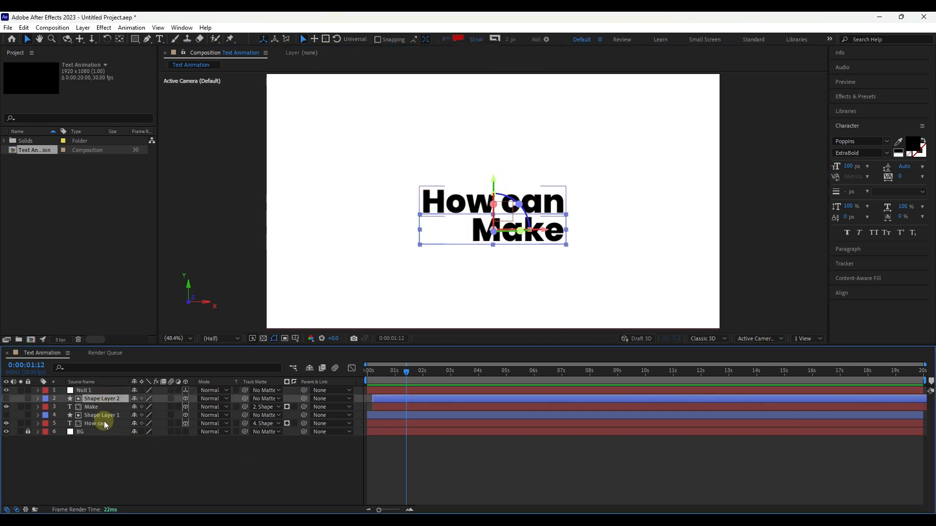
pyautogui.keyDown('shift'); pyautogui.click(105, 424); pyautogui.keyUp('shift')
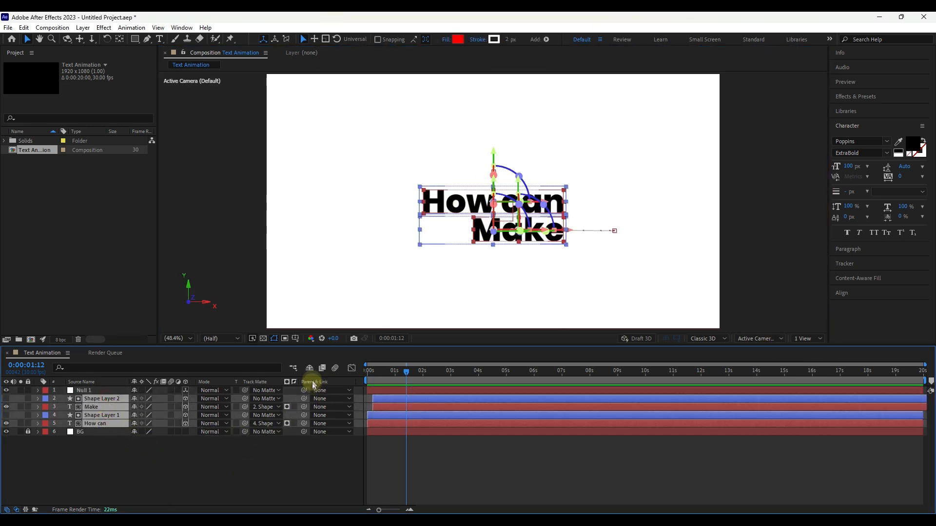
pyautogui.moveTo(304, 399); pyautogui.dragTo(117, 388)
# Step: Add Scale and Position keyframes to Null 1 at 0:00:00:25
pyautogui.click(362, 376)
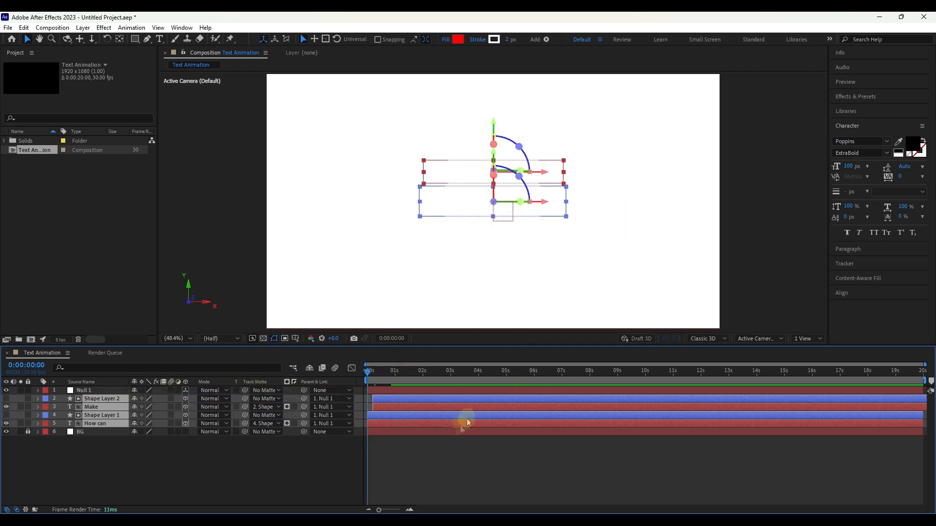
pyautogui.click(104, 451)
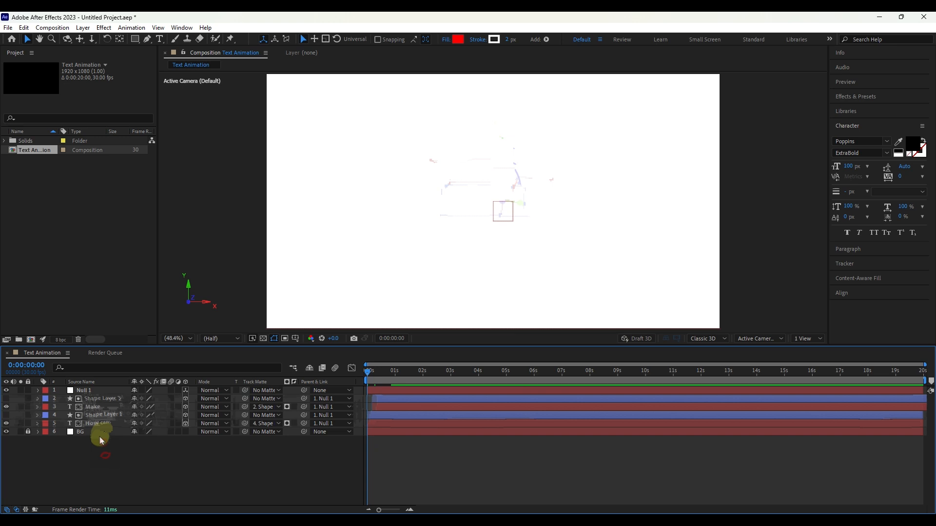
pyautogui.click(98, 392)
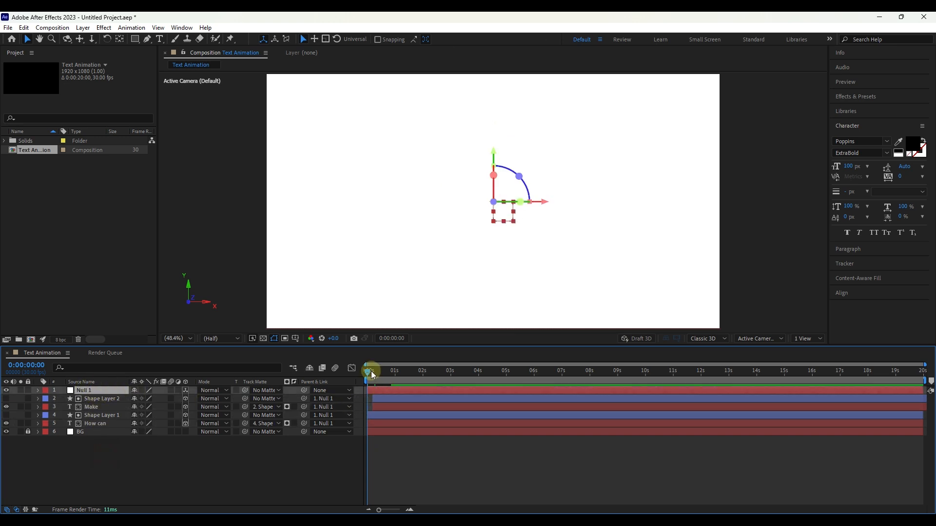
pyautogui.moveTo(371, 372); pyautogui.dragTo(391, 375)
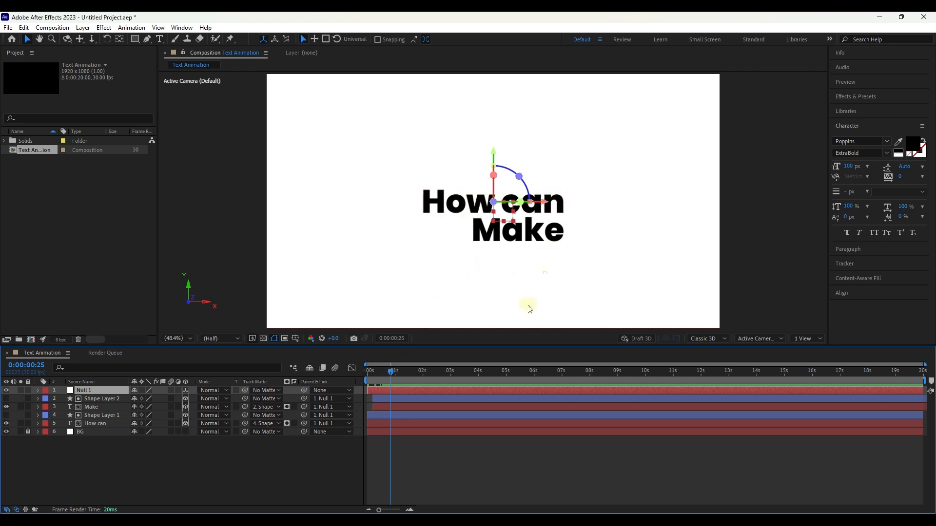
pyautogui.press('s')
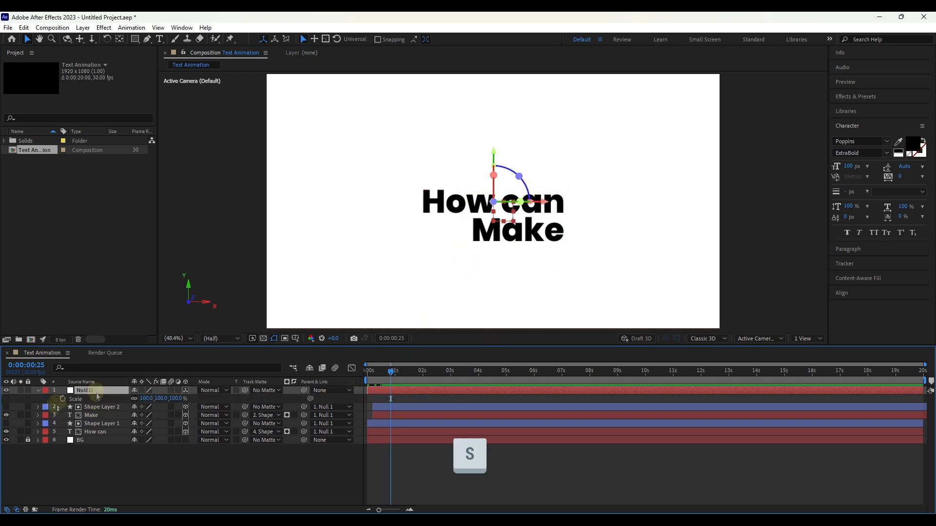
pyautogui.click(68, 399)
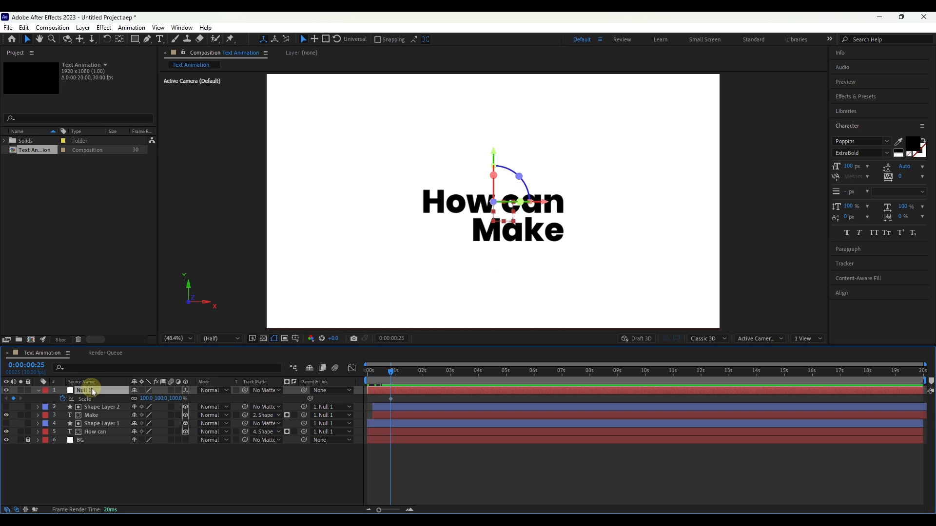
pyautogui.press('p')
pyautogui.click(63, 398)
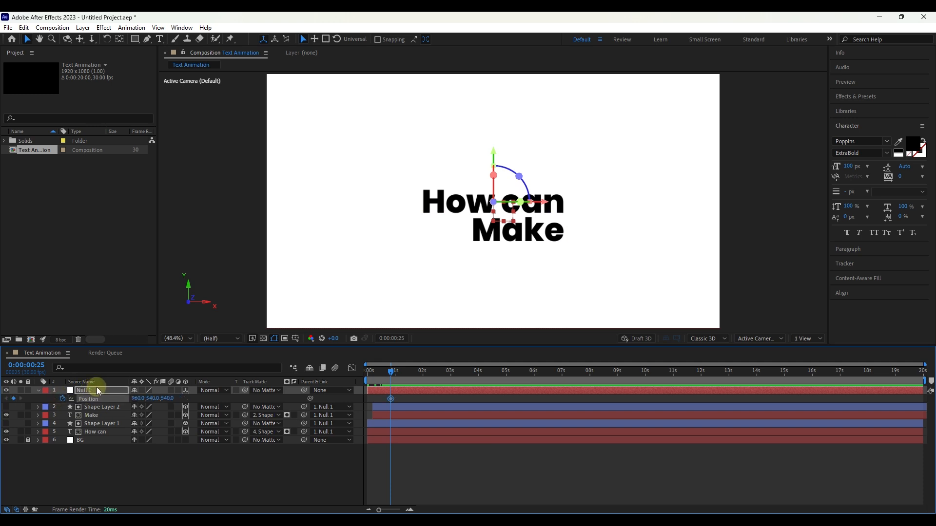
# Step: Add X Rotation and Y Rotation keyframes to Null 1 at frame 25, and reveal all its keyframed properties
pyautogui.press('r')
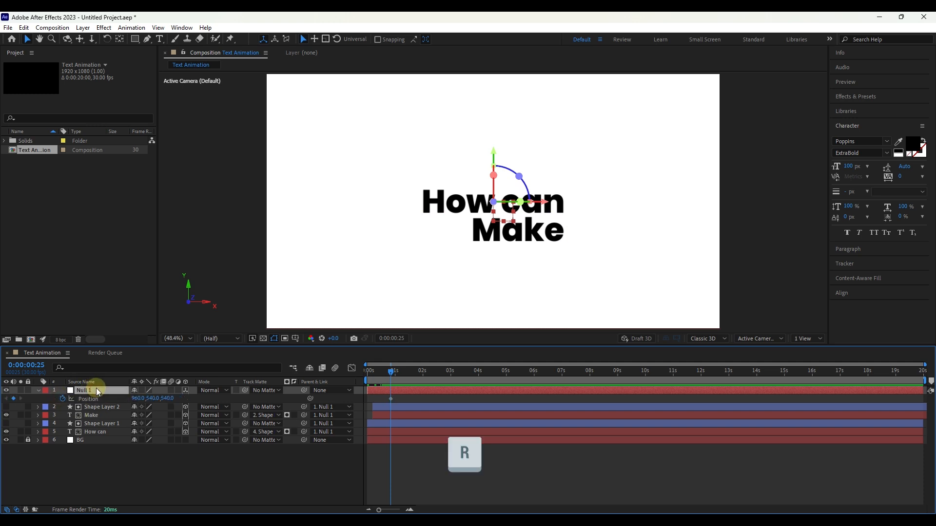
pyautogui.press('r')
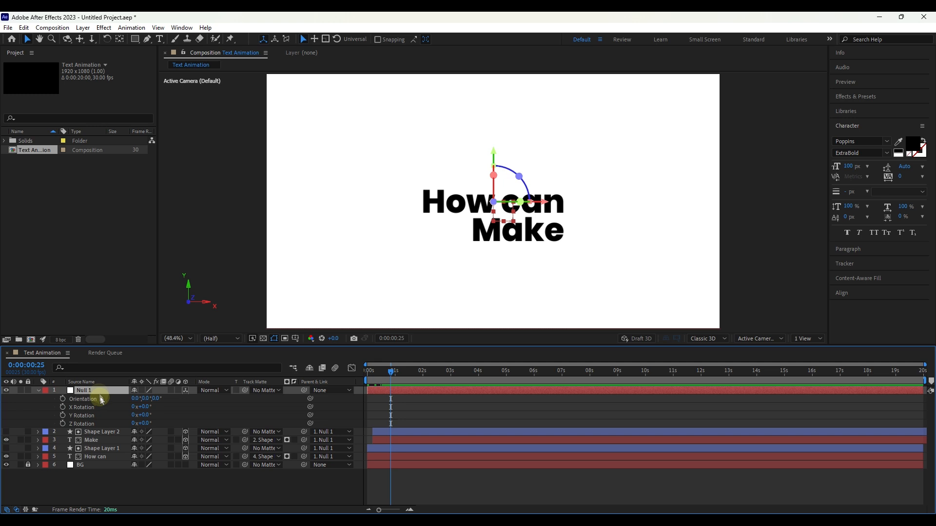
pyautogui.click(63, 407)
pyautogui.click(62, 415)
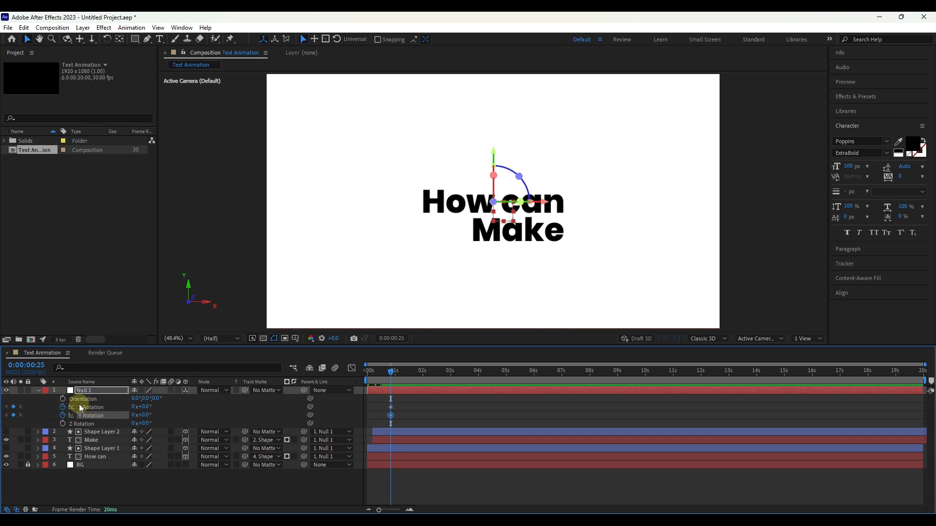
pyautogui.press('u')
pyautogui.click(99, 391)
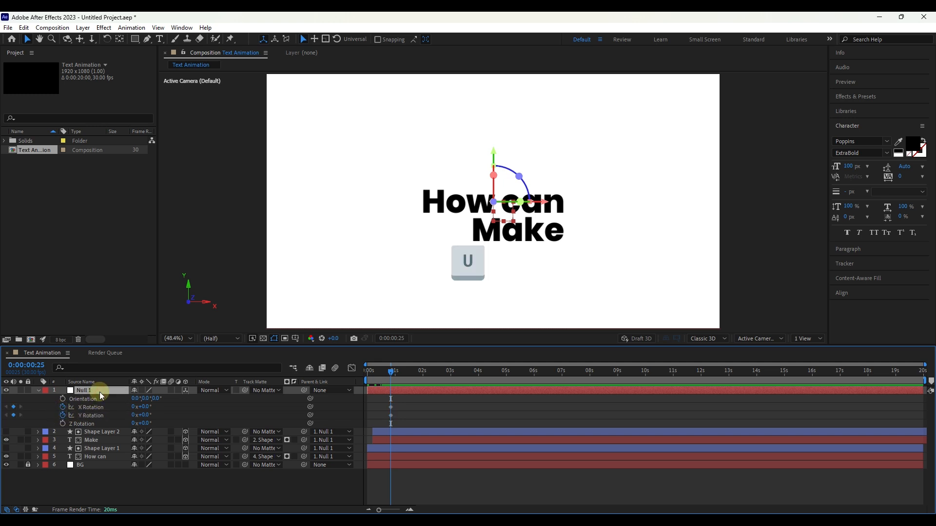
pyautogui.press('u')
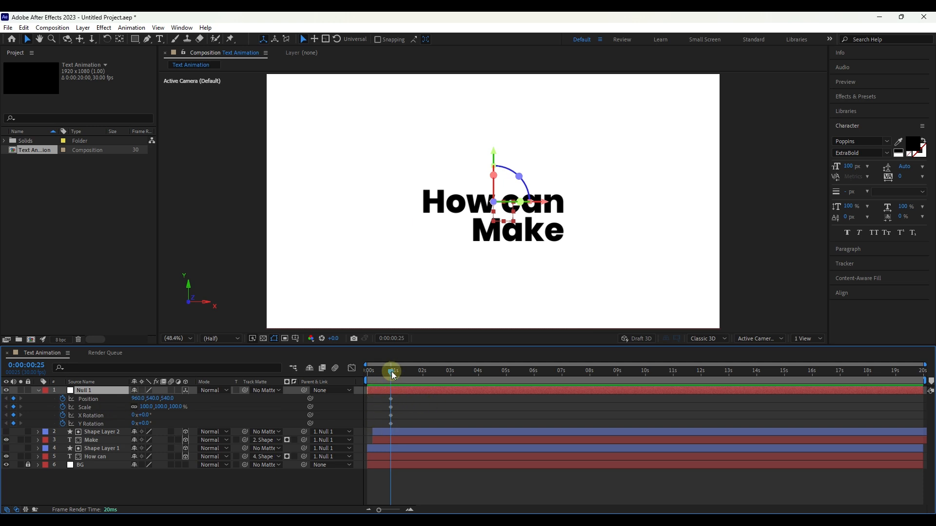
# Step: Set the Y Rotation of Null 1 to about 31° at 0:00:01:15
pyautogui.moveTo(394, 373); pyautogui.dragTo(409, 372)
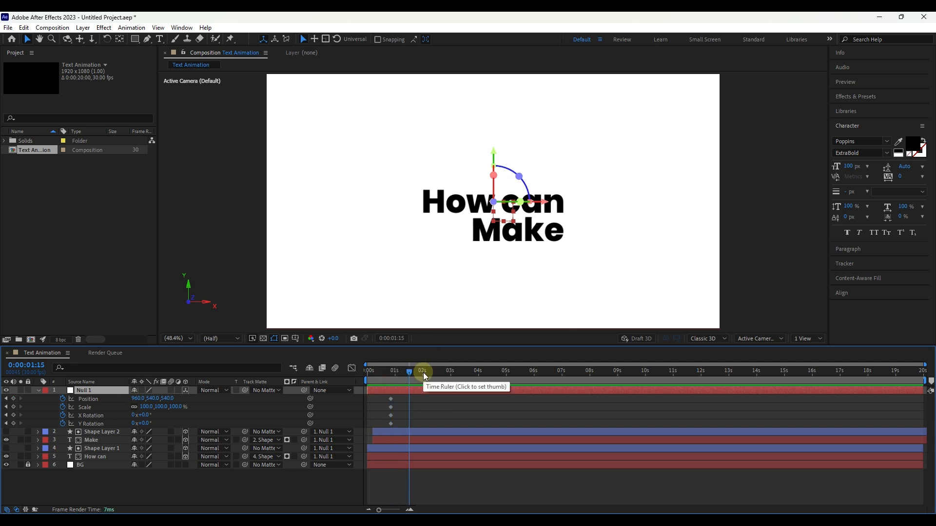
pyautogui.moveTo(383, 509); pyautogui.dragTo(394, 509)
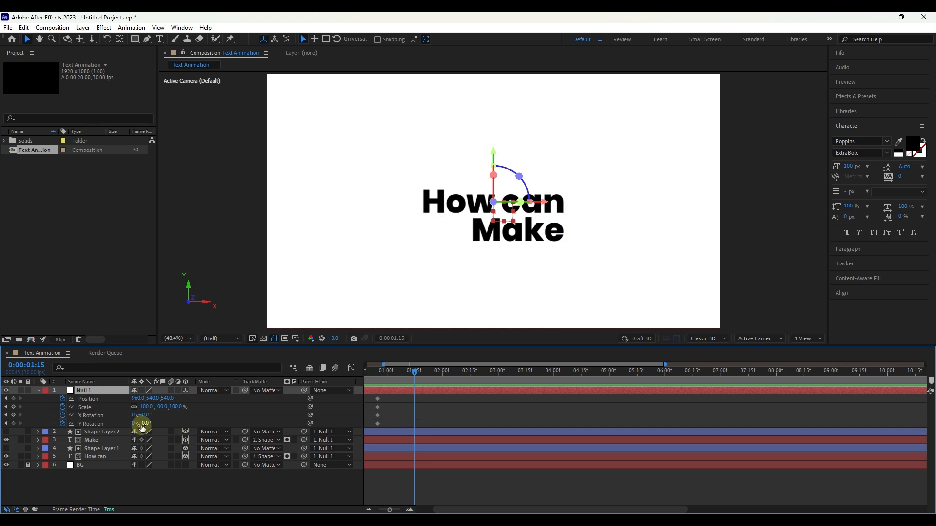
pyautogui.moveTo(145, 424)
pyautogui.mouseDown()
pyautogui.moveTo(169, 428)
pyautogui.moveTo(161, 428)
pyautogui.mouseUp()
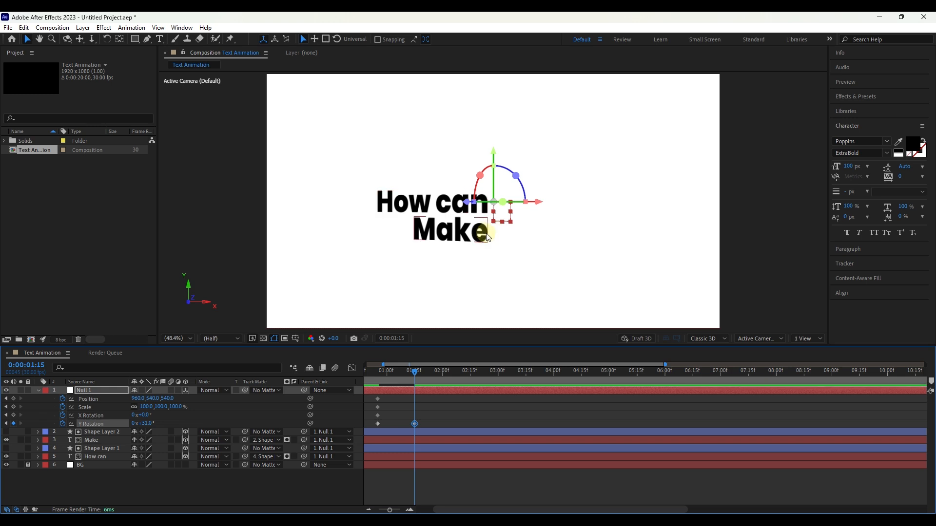
# Step: Duplicate the "How can" layer, move the copy directly below Null 1, and remove its track matte
pyautogui.click(90, 456)
pyautogui.hotkey('ctrl', 'd')
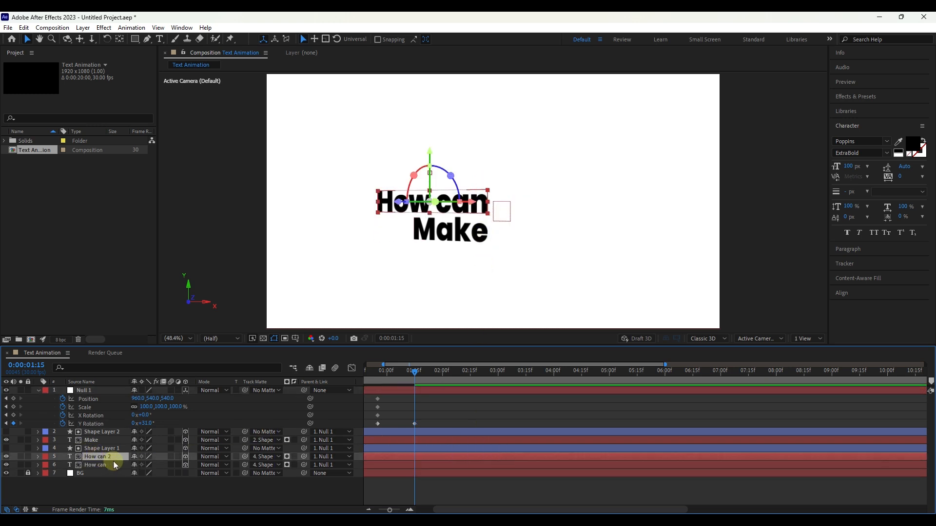
pyautogui.moveTo(117, 462); pyautogui.dragTo(126, 434)
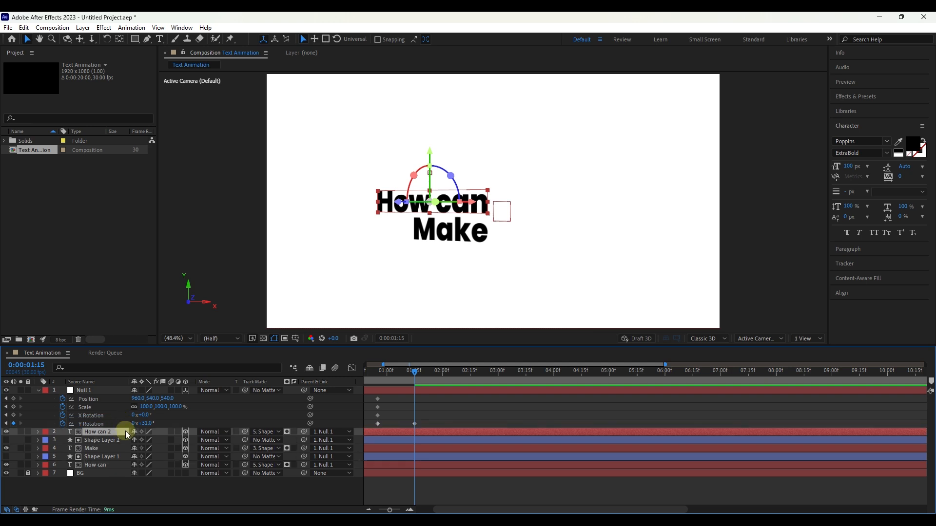
pyautogui.press('p')
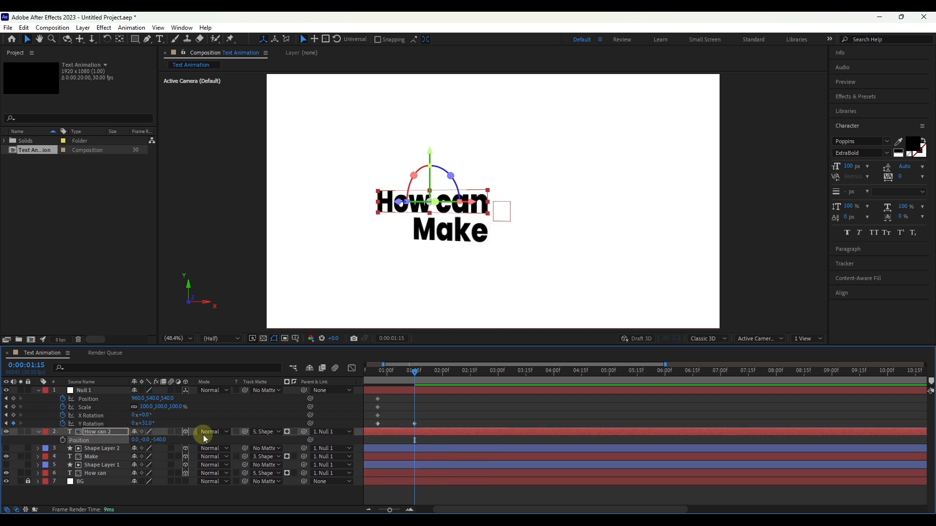
pyautogui.click(265, 432)
pyautogui.click(286, 347)
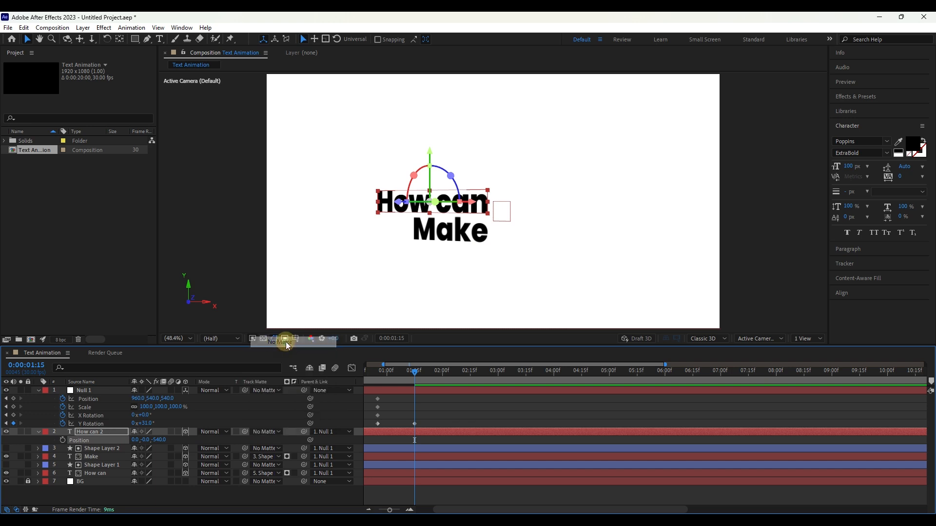
# Step: Set the Y Rotation of the "How can 2" layer to -90°
pyautogui.press('r')
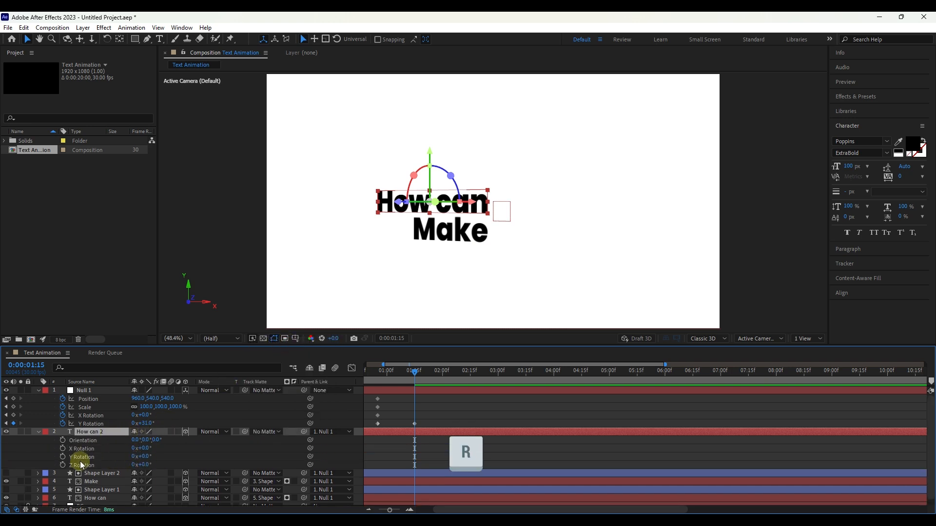
pyautogui.click(145, 457)
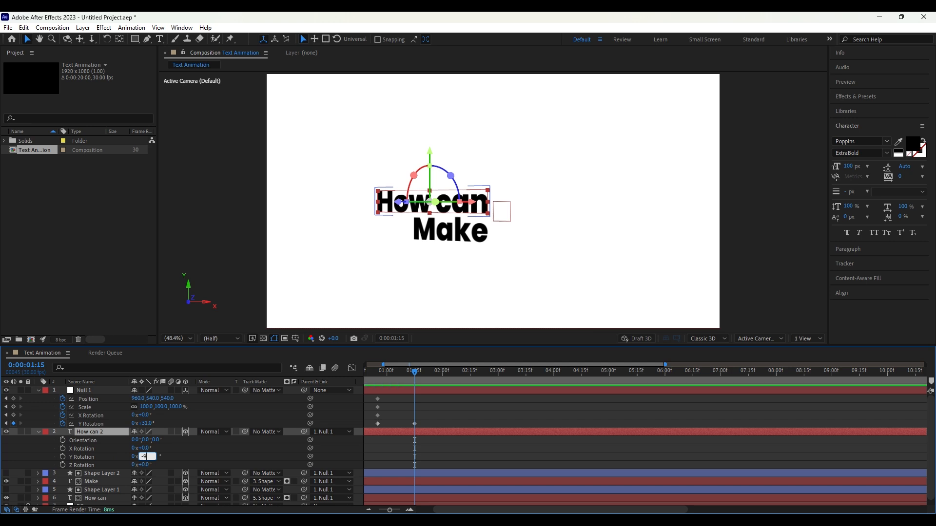
pyautogui.press('Return')
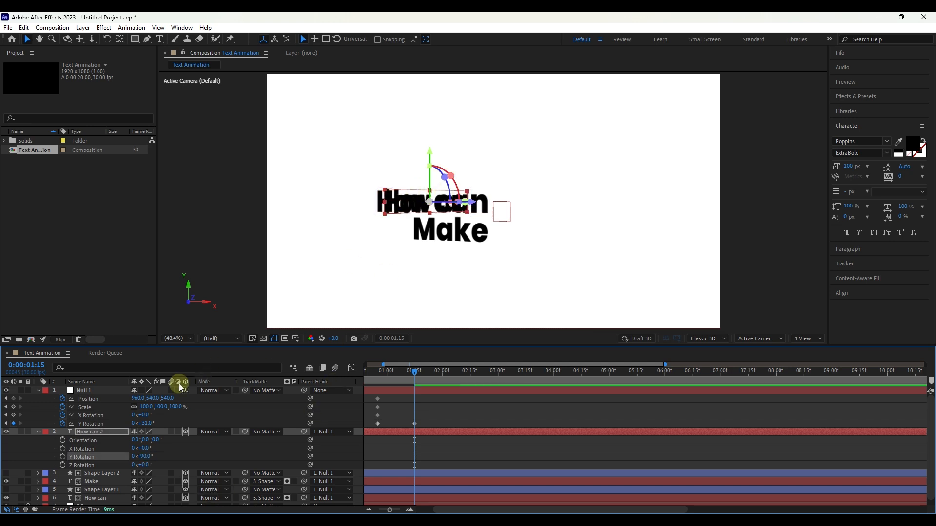
# Step: In the Top view, move "How can 2" along its axes so its near end meets the right end of the original text
pyautogui.click(98, 433)
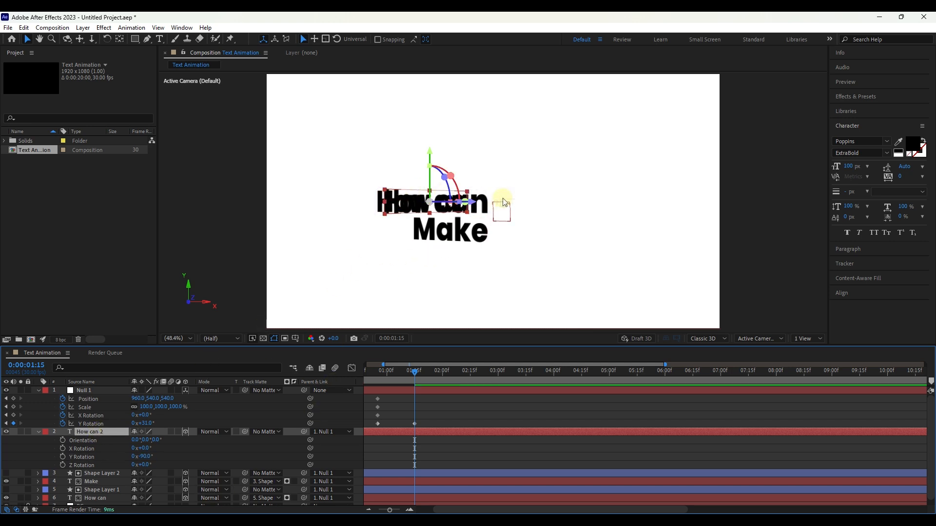
pyautogui.click(744, 341)
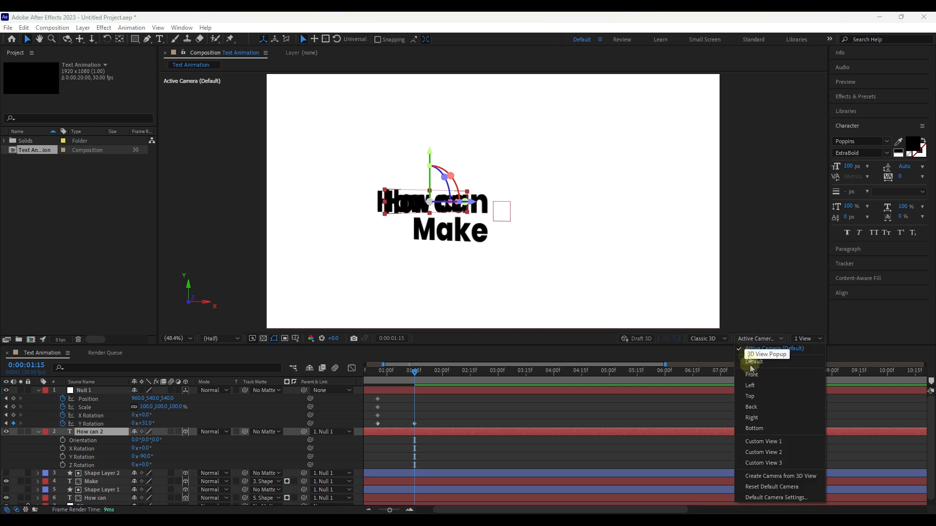
pyautogui.click(746, 391)
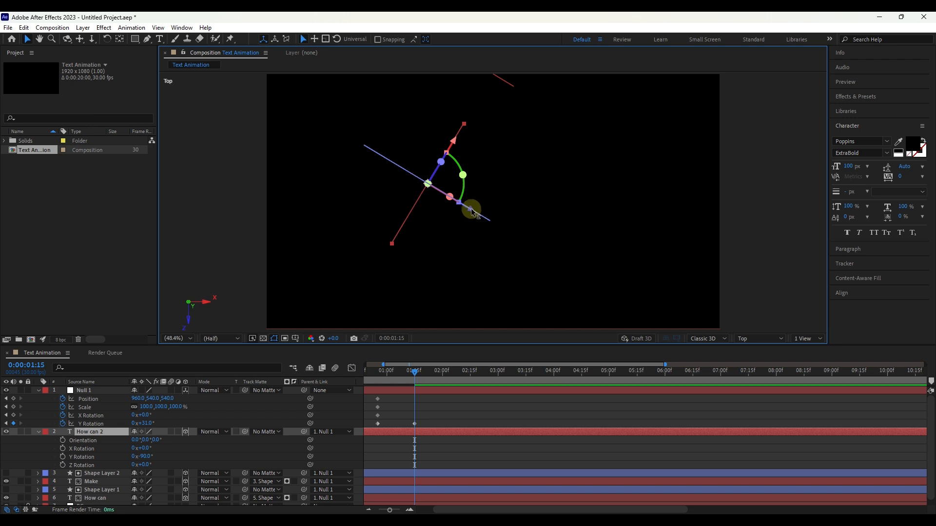
pyautogui.moveTo(493, 214); pyautogui.dragTo(537, 241)
pyautogui.moveTo(515, 182); pyautogui.dragTo(568, 134)
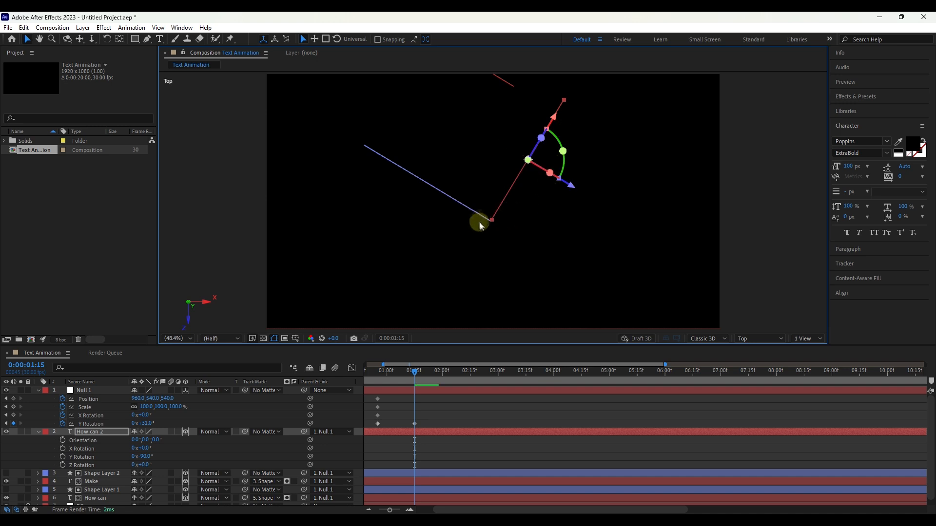
# Step: Return to the Active Camera view and left-align the text of the "How can 2" layer
pyautogui.click(760, 339)
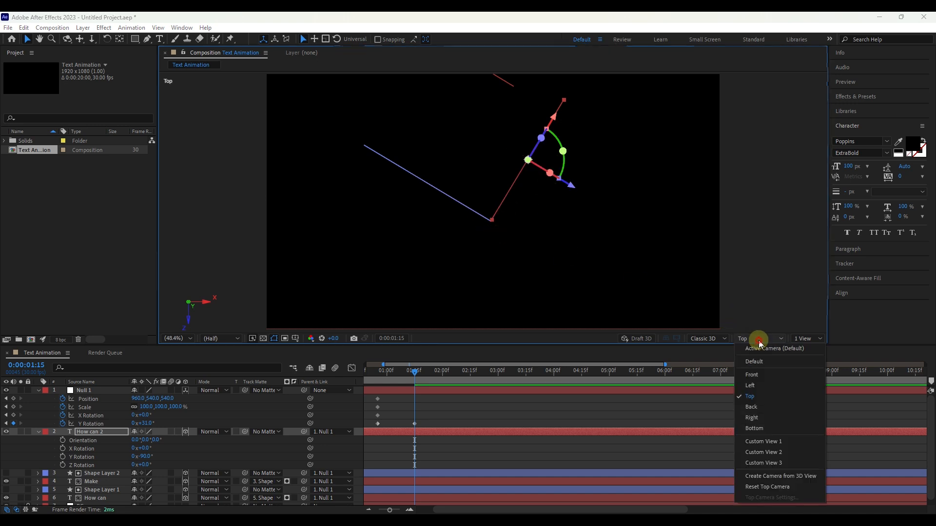
pyautogui.click(753, 346)
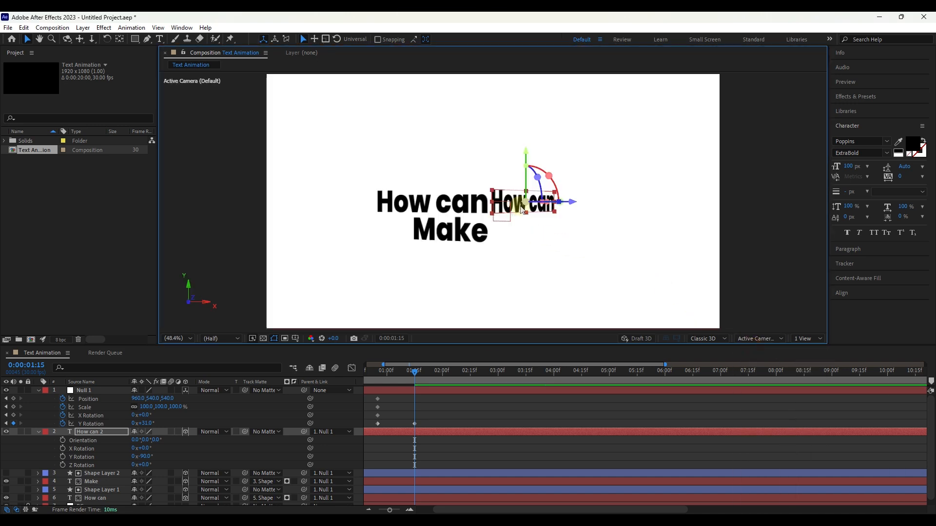
pyautogui.click(94, 432)
pyautogui.doubleClick(94, 433)
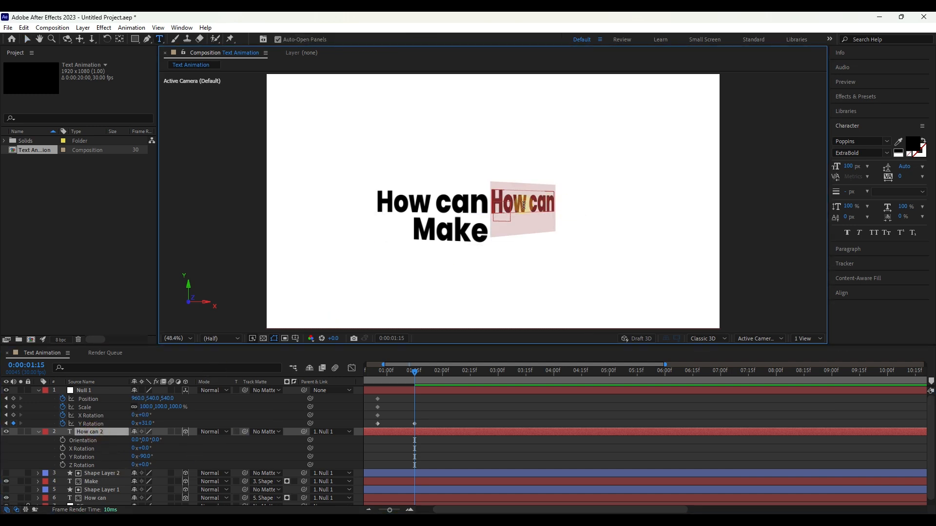
pyautogui.click(851, 249)
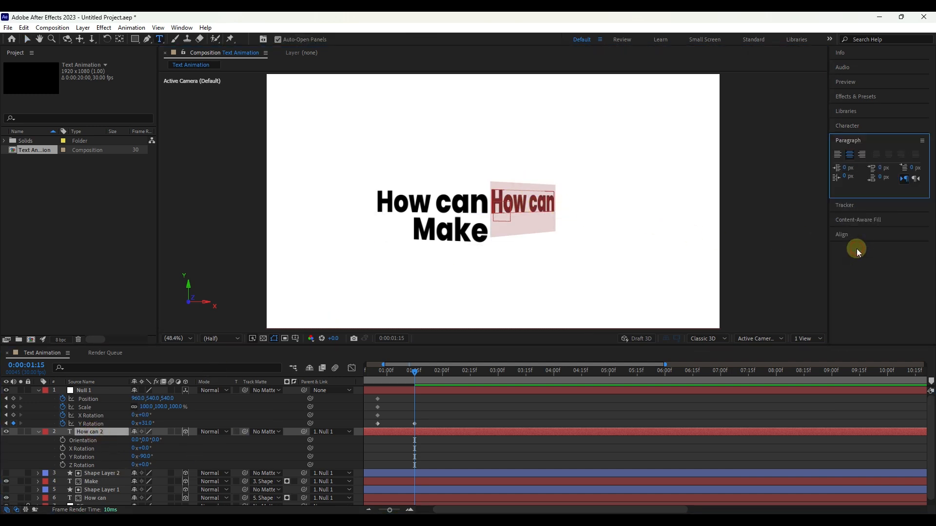
pyautogui.click(837, 155)
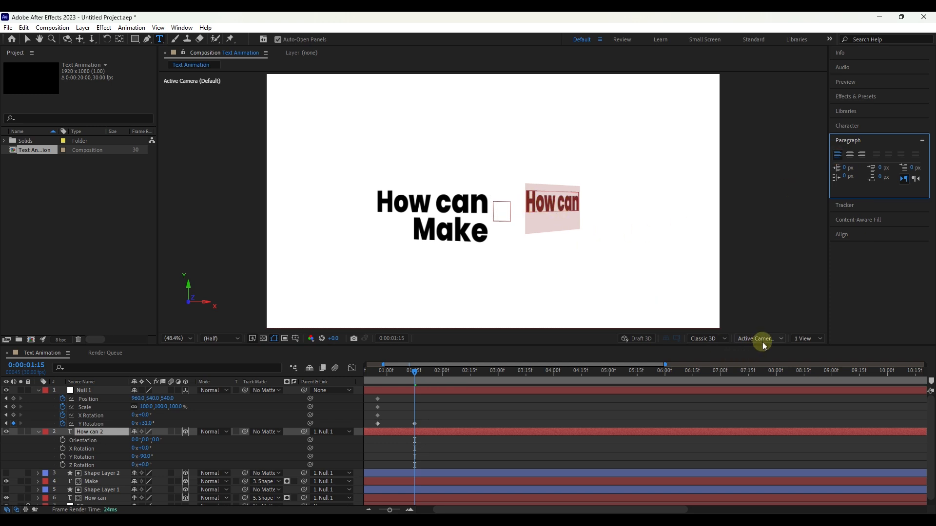
pyautogui.click(27, 40)
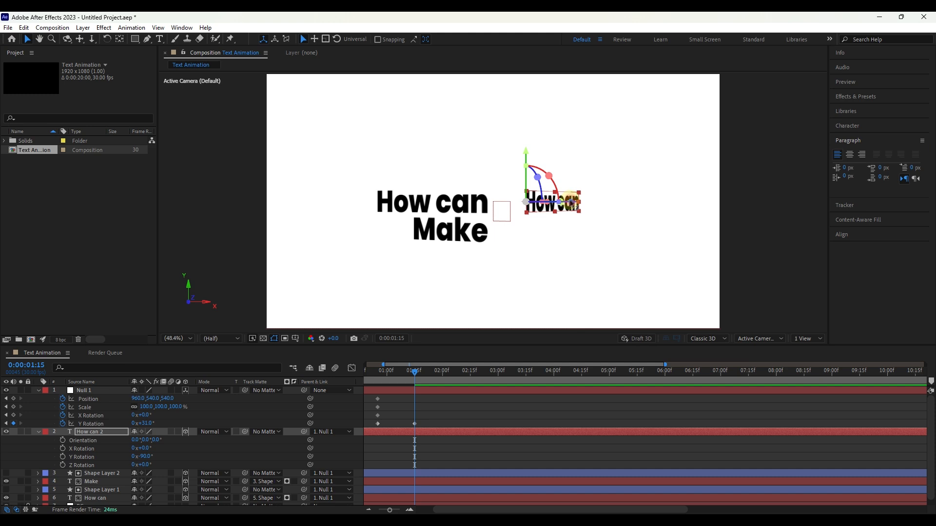
# Step: Using the Active Camera and Top views, move "How can 2" along its axes so its near end meets the original text's right end
pyautogui.moveTo(571, 202); pyautogui.dragTo(536, 209)
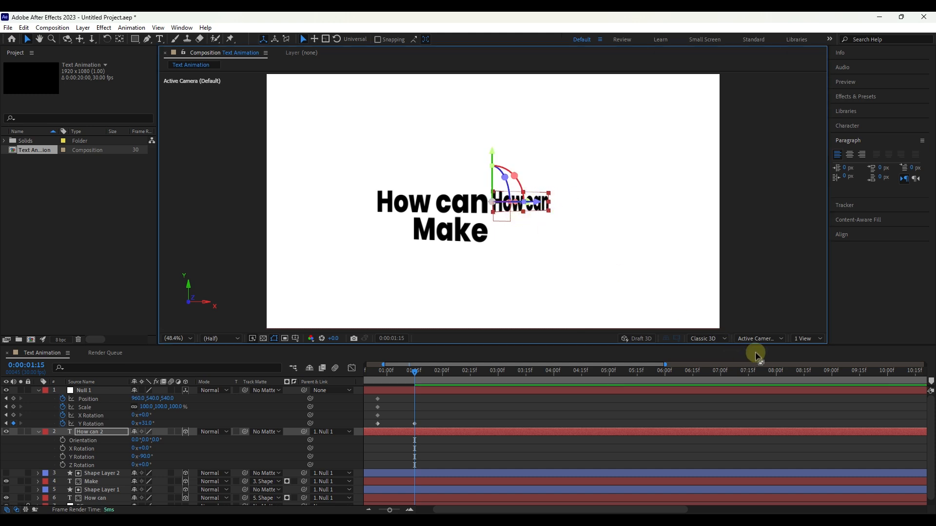
pyautogui.click(758, 338)
pyautogui.click(754, 392)
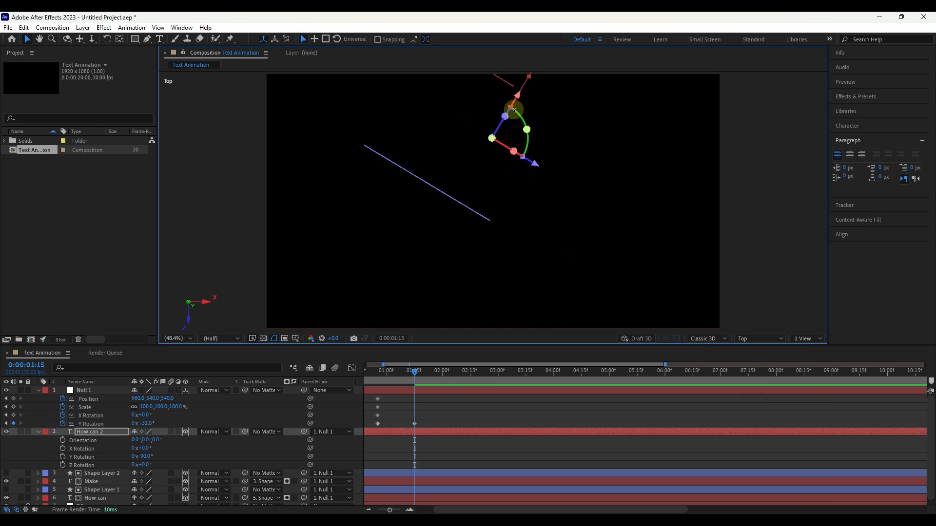
pyautogui.moveTo(520, 96); pyautogui.dragTo(485, 151)
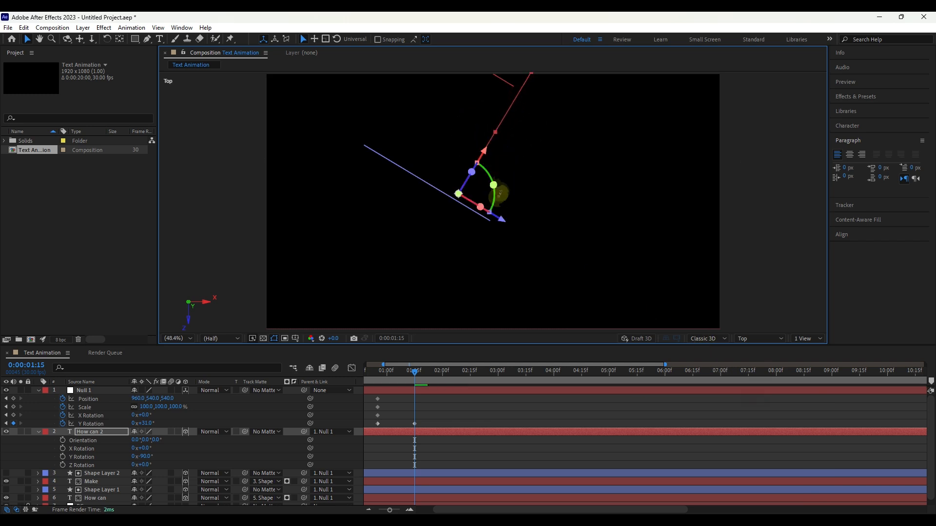
pyautogui.moveTo(502, 223); pyautogui.dragTo(539, 243)
pyautogui.moveTo(518, 179); pyautogui.dragTo(518, 183)
pyautogui.click(748, 339)
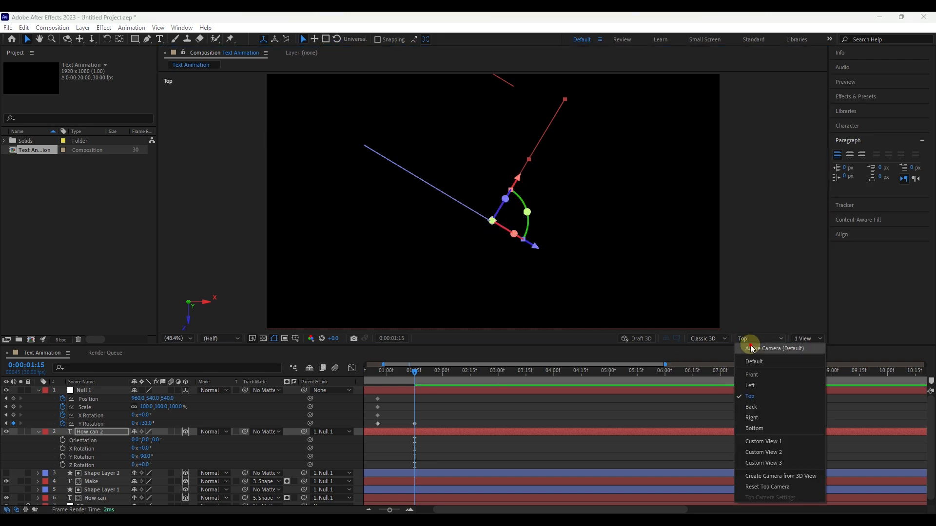
pyautogui.click(753, 349)
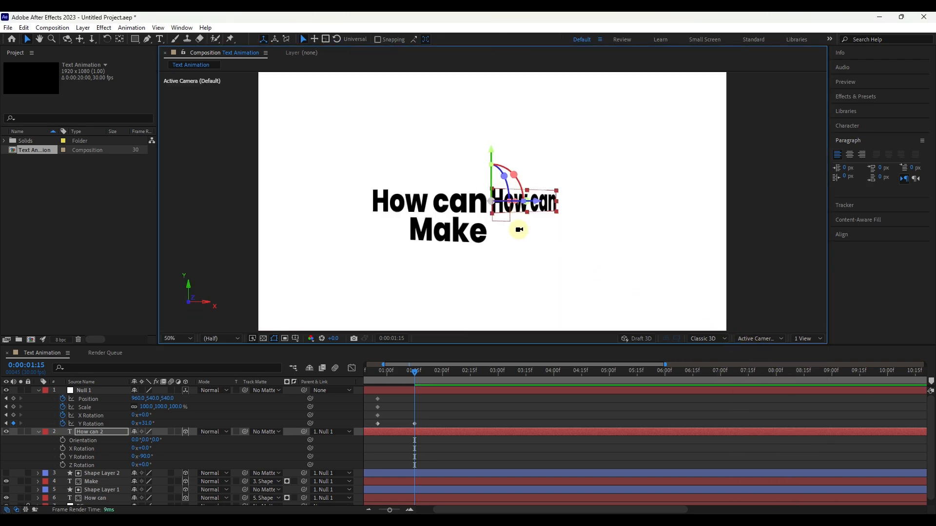
# Step: Replace the "How can 2" text with "This" and lower it slightly beside "How can"
pyautogui.scroll(3, 519, 233)
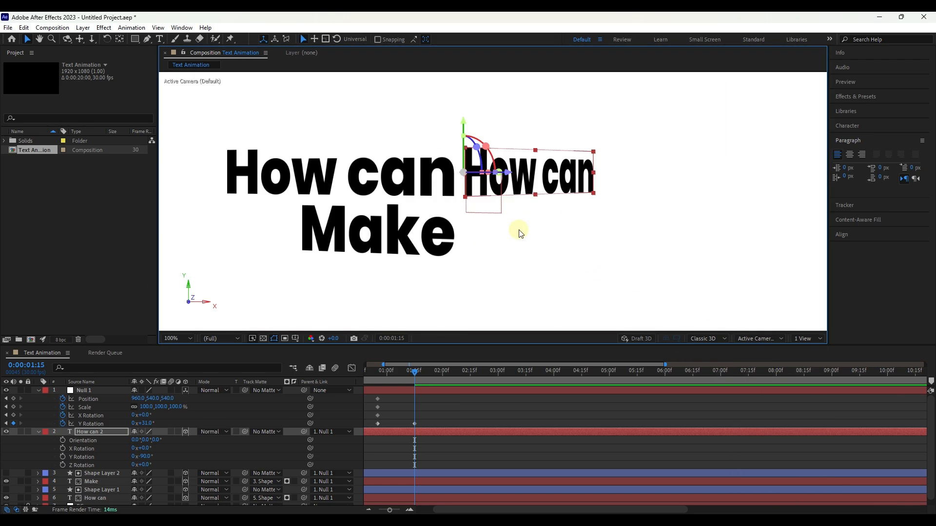
pyautogui.doubleClick(101, 432)
pyautogui.write('This')
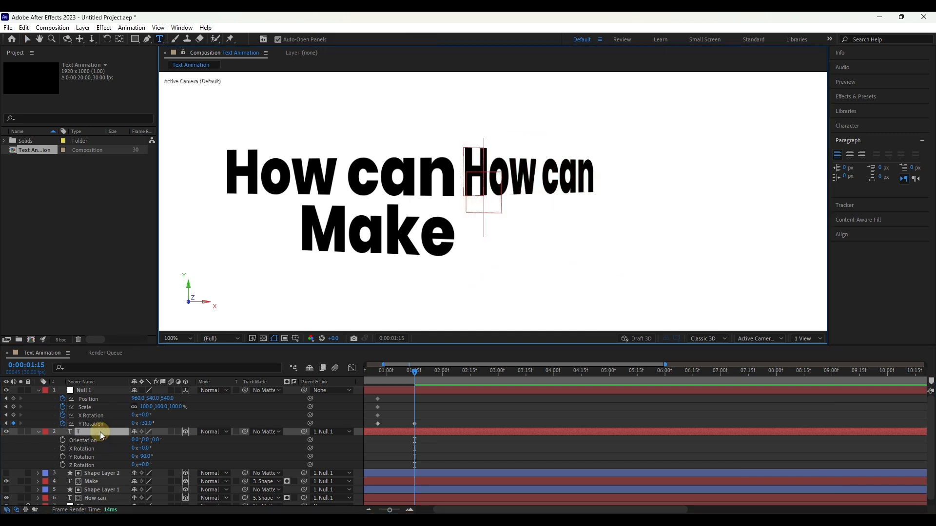
pyautogui.write('v')
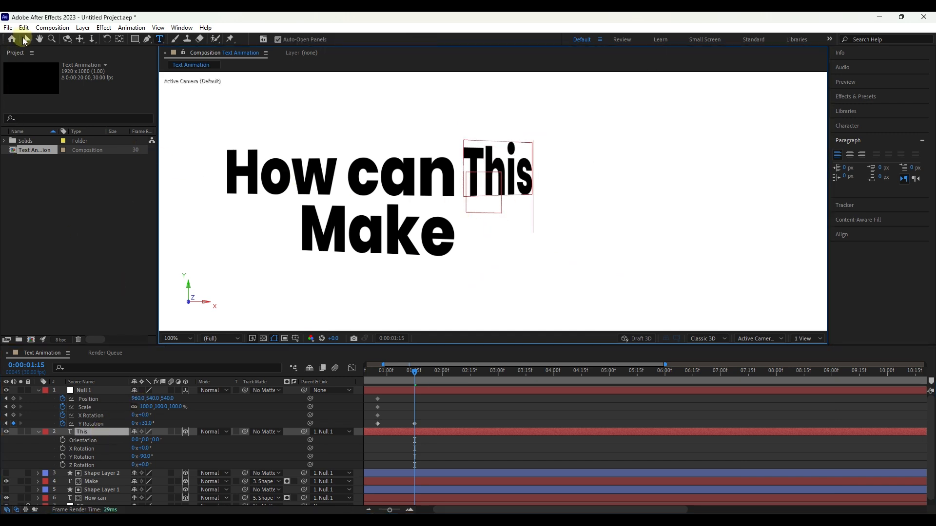
pyautogui.moveTo(464, 119); pyautogui.dragTo(477, 215)
# Step: Move the anchor point of the "This" layer up to the top edge of its letters
pyautogui.click(90, 431)
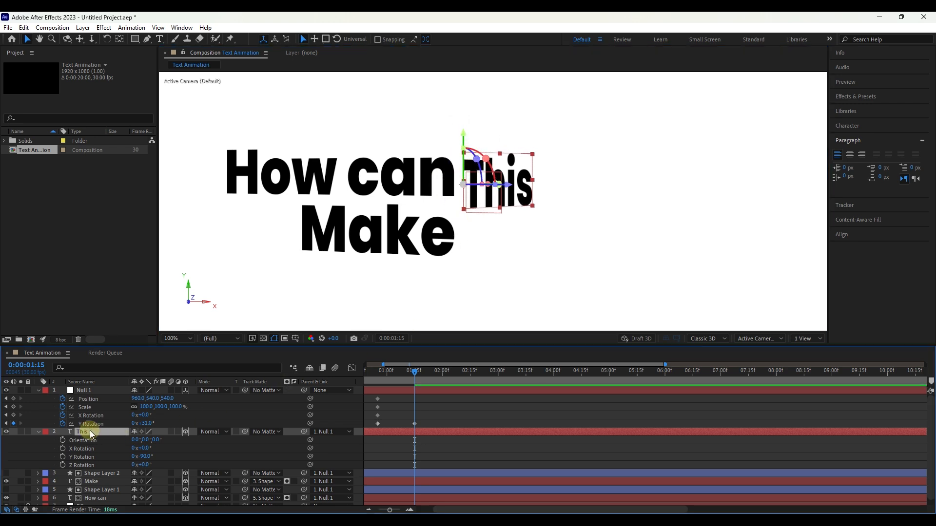
pyautogui.press('y')
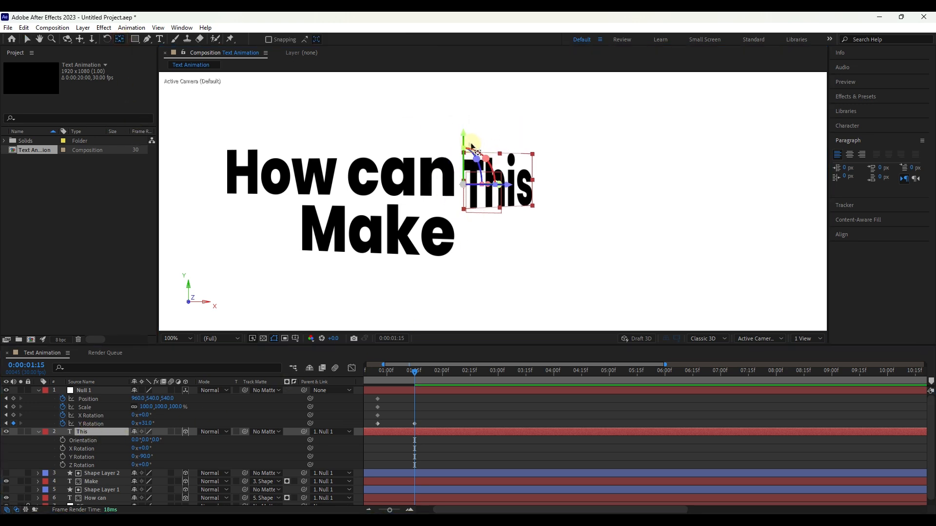
pyautogui.moveTo(464, 135); pyautogui.dragTo(468, 110)
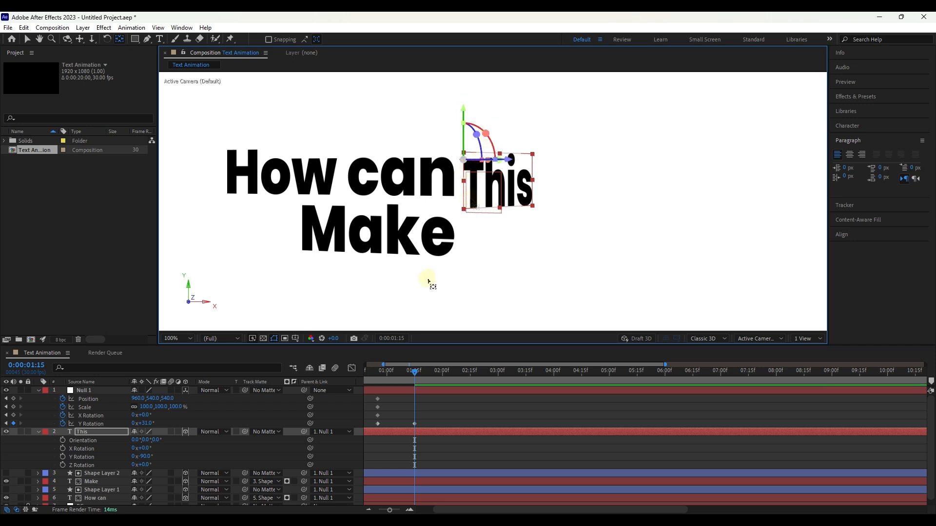
# Step: Trim the start of the "This" layer to 0:00:00:25, in line with Null 1's first keyframes
pyautogui.click(98, 431)
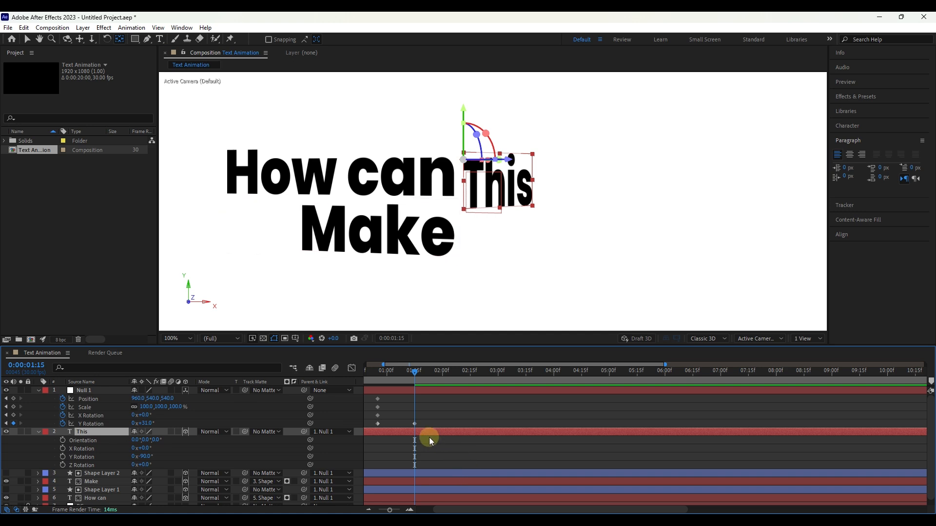
pyautogui.click(28, 39)
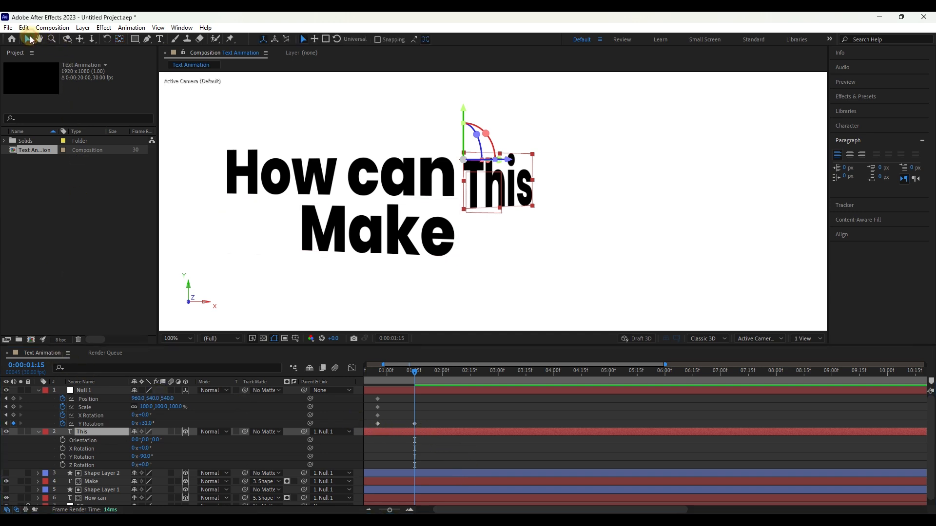
pyautogui.click(396, 433)
pyautogui.moveTo(396, 433)
pyautogui.mouseDown()
pyautogui.moveTo(437, 434)
pyautogui.moveTo(389, 439)
pyautogui.mouseUp()
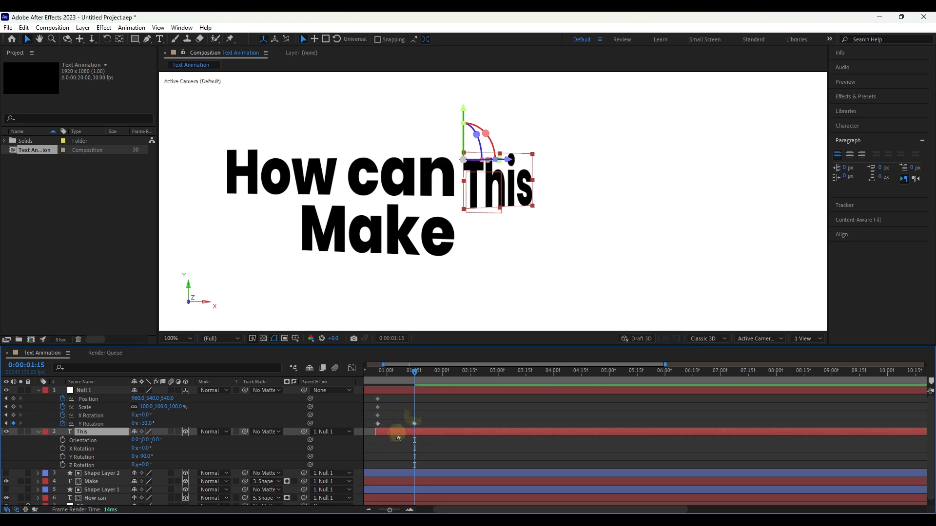
# Step: Set the Scale of "This" to 276% and lower it slightly to span the height of both text lines
pyautogui.press('s')
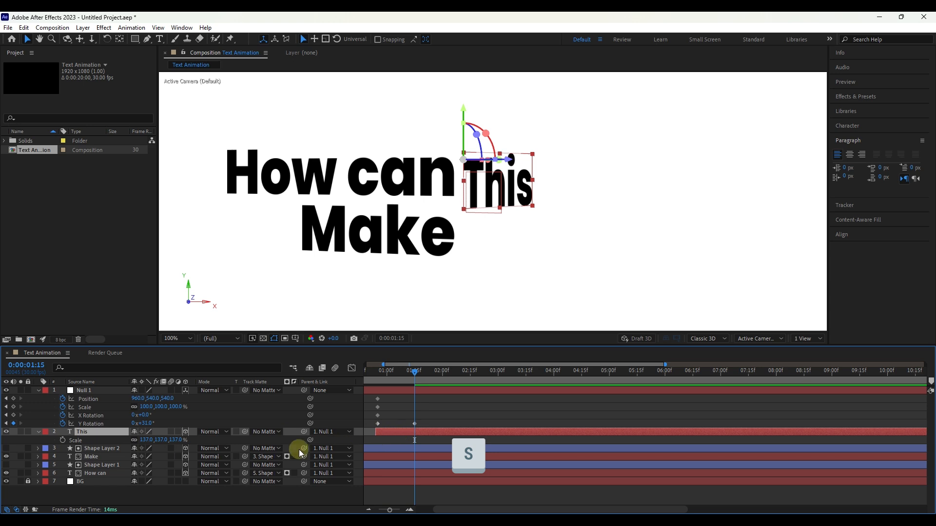
pyautogui.moveTo(166, 440); pyautogui.dragTo(226, 439)
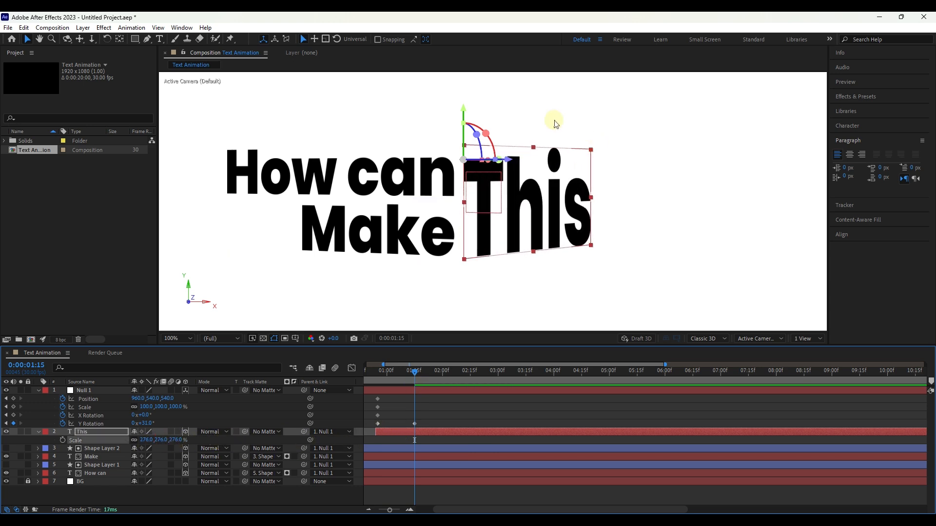
pyautogui.moveTo(463, 110); pyautogui.dragTo(463, 116)
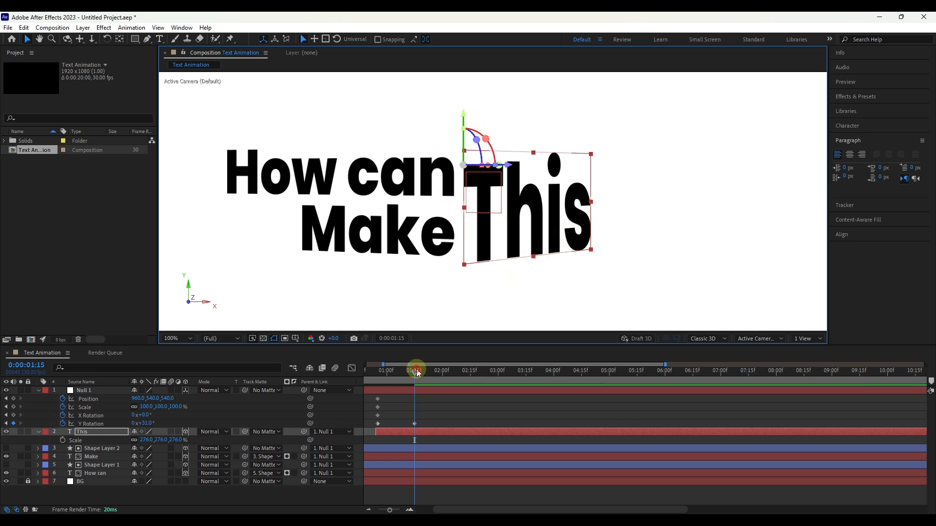
# Step: Keyframe the Scale of "This" from 0% at 0:00:00:25 to 276% at 0:00:01:15 and preview the animation
pyautogui.moveTo(417, 372)
pyautogui.mouseDown()
pyautogui.moveTo(393, 374)
pyautogui.moveTo(415, 373)
pyautogui.mouseUp()
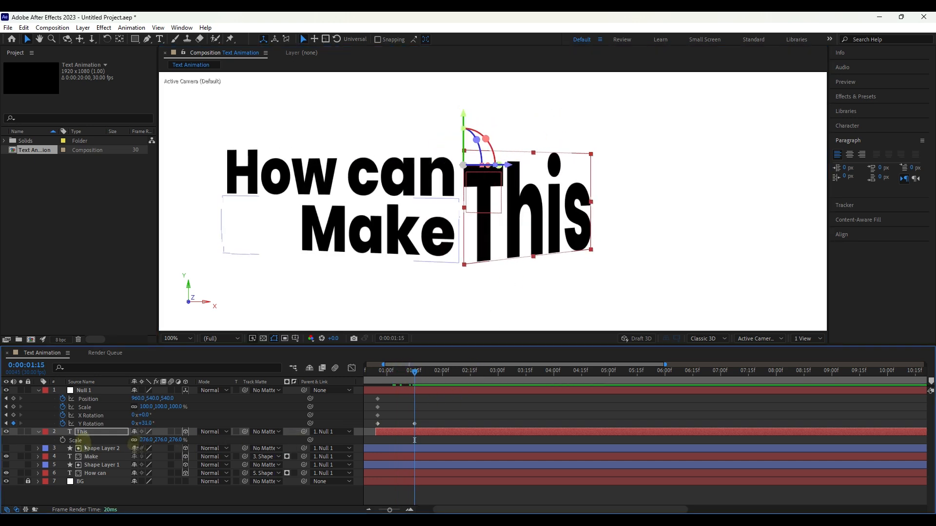
pyautogui.click(63, 441)
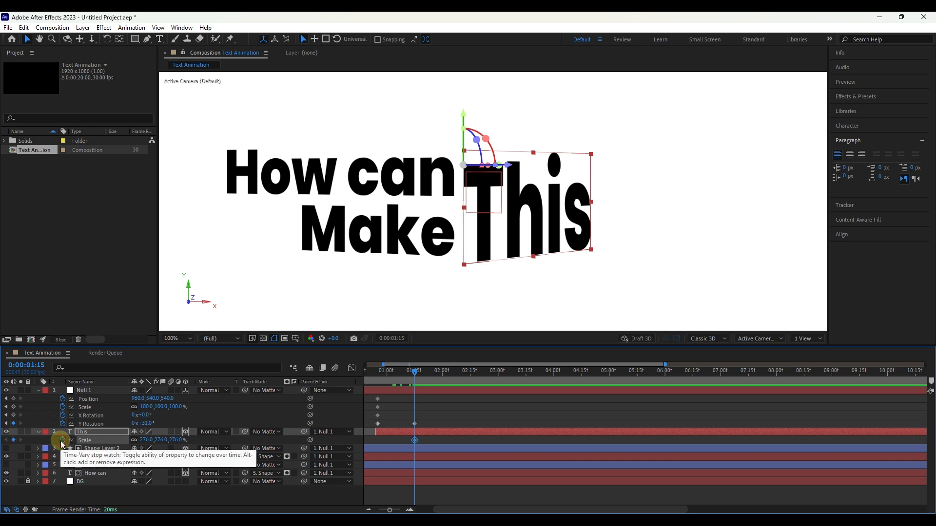
pyautogui.moveTo(412, 371); pyautogui.dragTo(378, 382)
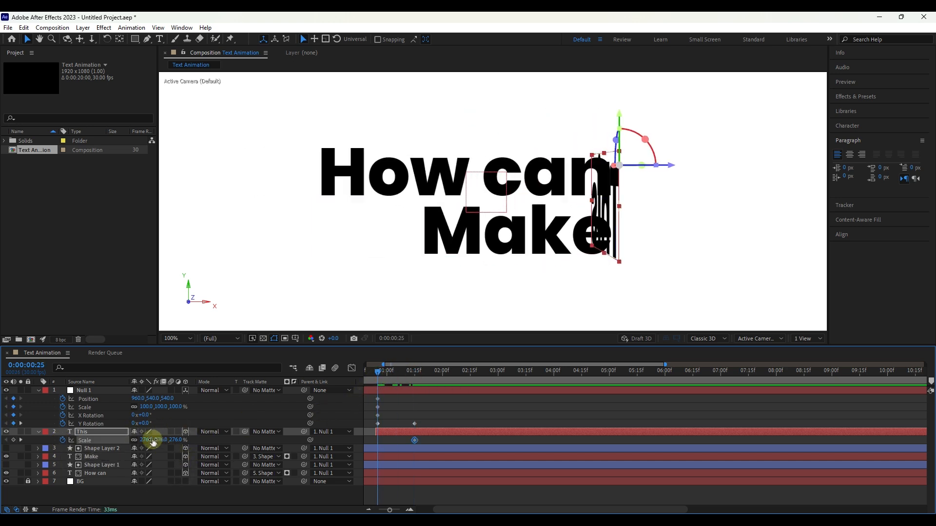
pyautogui.press('Return')
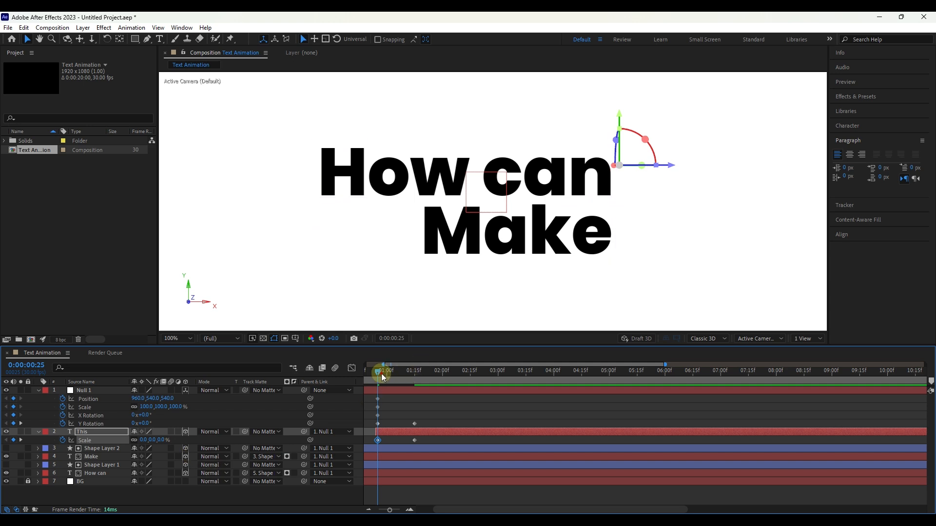
pyautogui.moveTo(382, 373); pyautogui.dragTo(366, 372)
pyautogui.press('space')
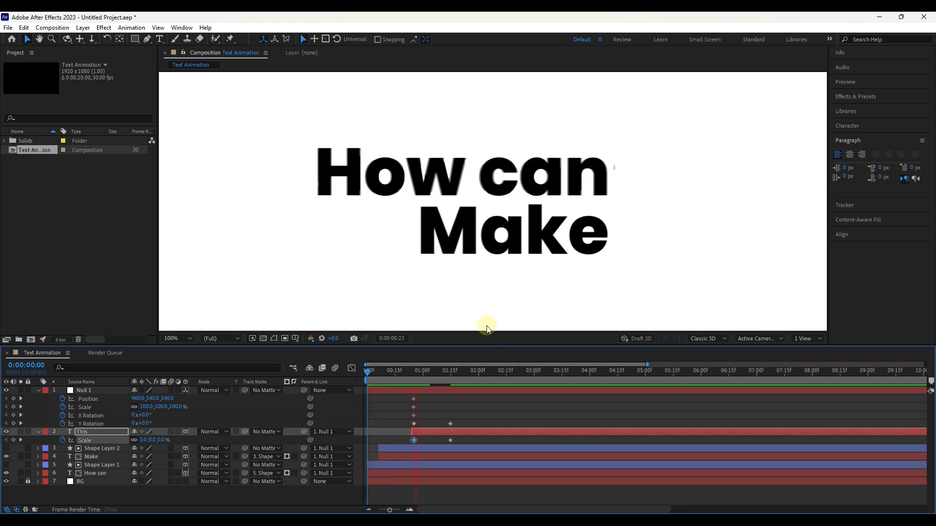
pyautogui.press('space')
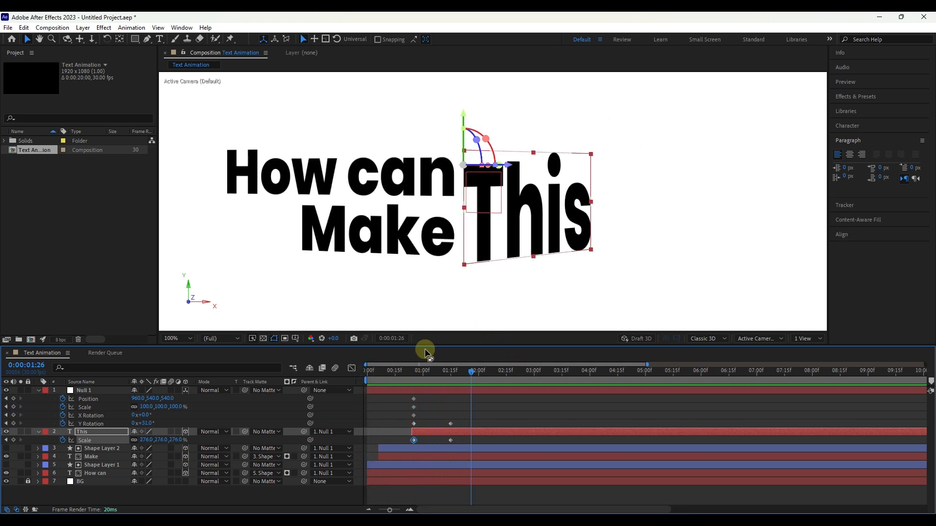
# Step: Fit the composition in view and, at 0:00:01:15, set Null 1's Position to 998, 467, 540 and Y Rotation to 50°
pyautogui.click(190, 339)
pyautogui.click(185, 194)
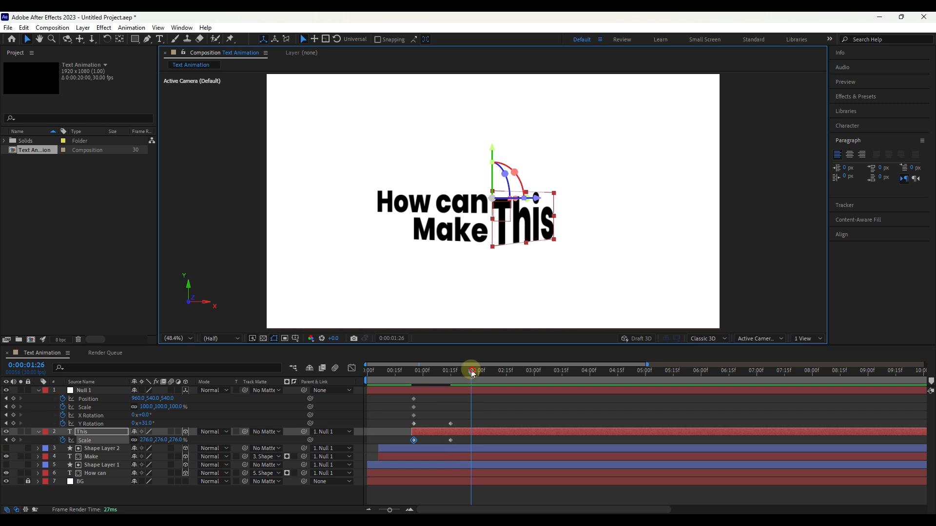
pyautogui.moveTo(473, 373); pyautogui.dragTo(451, 374)
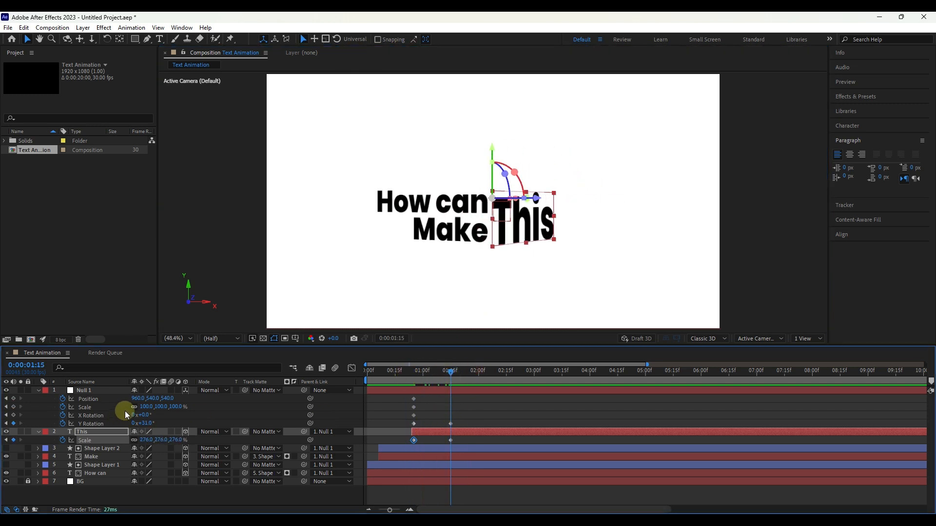
pyautogui.moveTo(139, 398); pyautogui.dragTo(269, 427)
pyautogui.moveTo(148, 424); pyautogui.dragTo(155, 423)
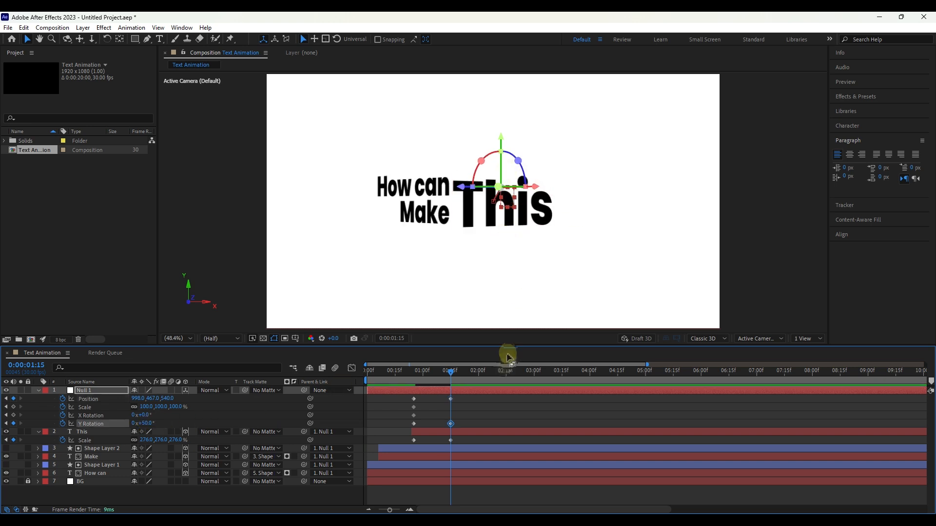
# Step: Apply Easy Ease to all Null 1 keyframes and reshape their speed curves to peak early and slow gradually toward 0:00:01:15
pyautogui.moveTo(462, 398); pyautogui.dragTo(407, 426)
pyautogui.press('F9')
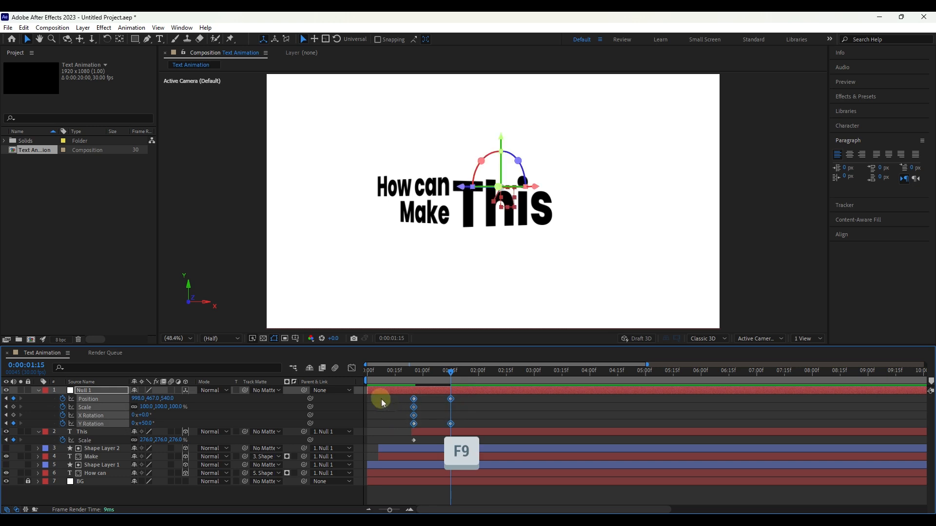
pyautogui.click(351, 368)
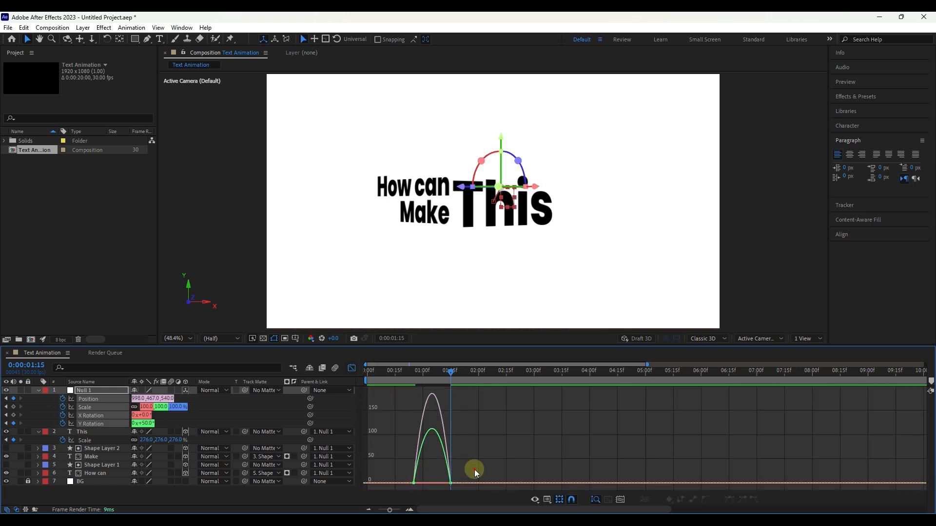
pyautogui.moveTo(473, 469)
pyautogui.mouseDown()
pyautogui.moveTo(434, 492)
pyautogui.moveTo(484, 463)
pyautogui.moveTo(477, 480)
pyautogui.mouseUp()
pyautogui.scroll(2, 442, 470)
pyautogui.moveTo(404, 471); pyautogui.dragTo(425, 482)
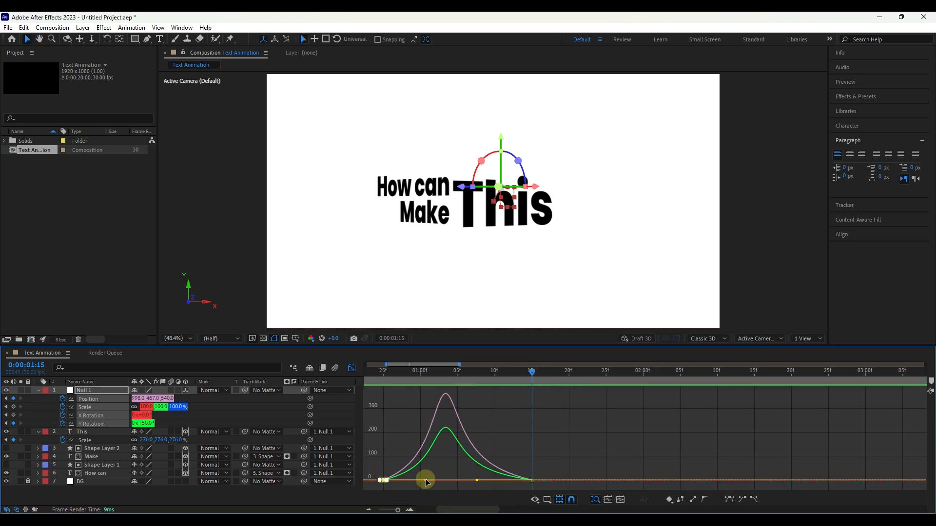
# Step: Apply Easy Ease to the Scale keyframes of "This", reshape the speed curve to peak early, and preview the motion
pyautogui.click(353, 368)
pyautogui.moveTo(541, 437); pyautogui.dragTo(376, 444)
pyautogui.scroll(-3, 442, 447)
pyautogui.press('F9')
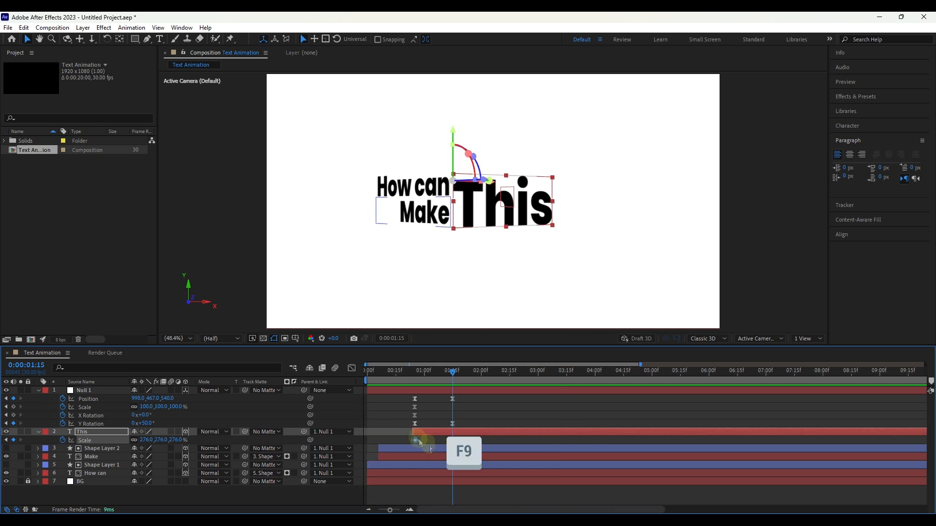
pyautogui.click(351, 369)
pyautogui.moveTo(465, 473); pyautogui.dragTo(410, 482)
pyautogui.click(351, 368)
pyautogui.moveTo(453, 373); pyautogui.dragTo(390, 383)
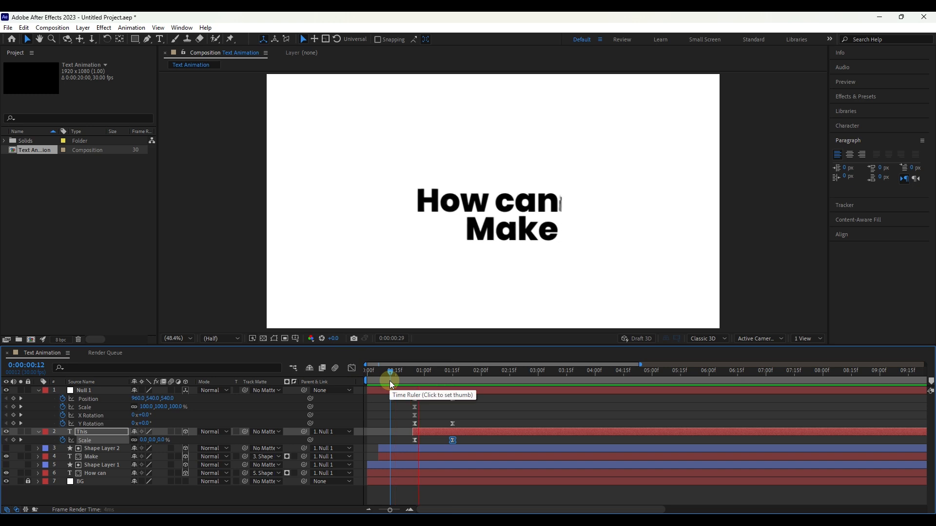
pyautogui.press('space')
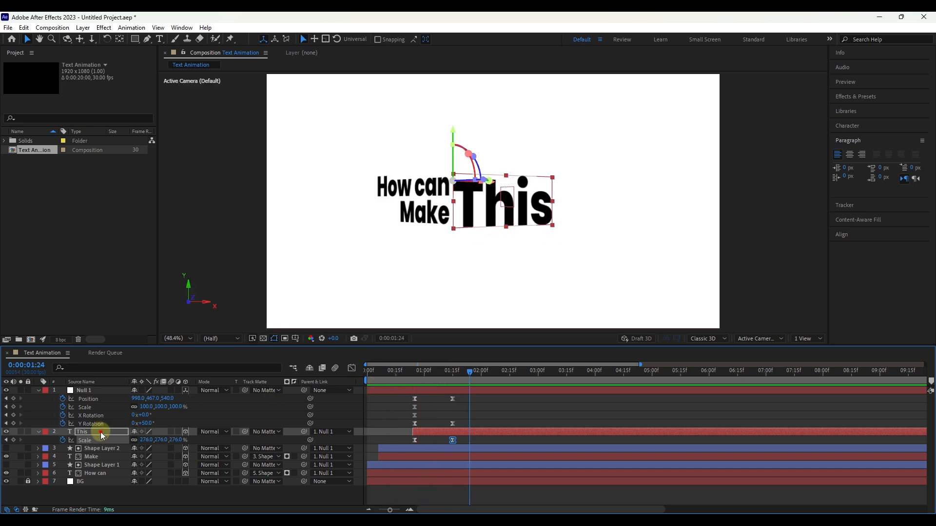
# Step: Change the fill color of the text "This" to red and preview the animation from the start
pyautogui.doubleClick(102, 435)
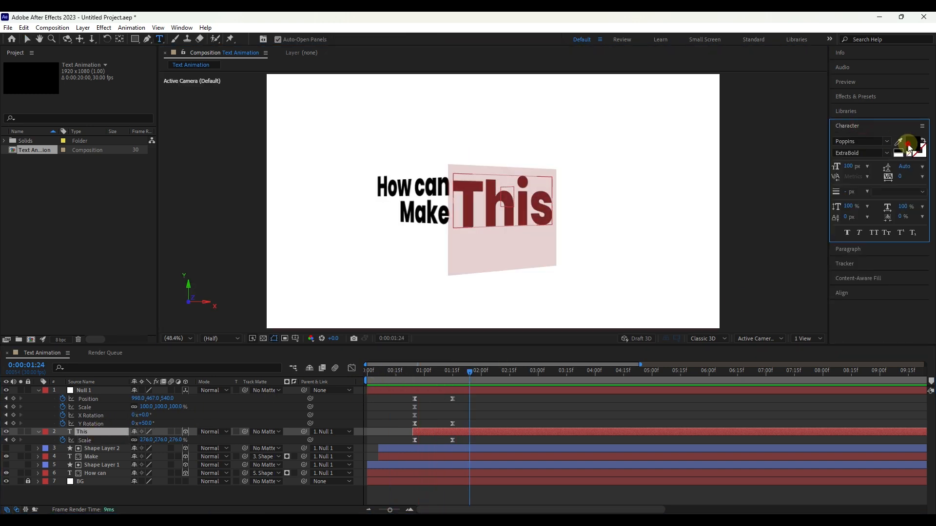
pyautogui.click(909, 146)
pyautogui.click(644, 246)
pyautogui.click(731, 213)
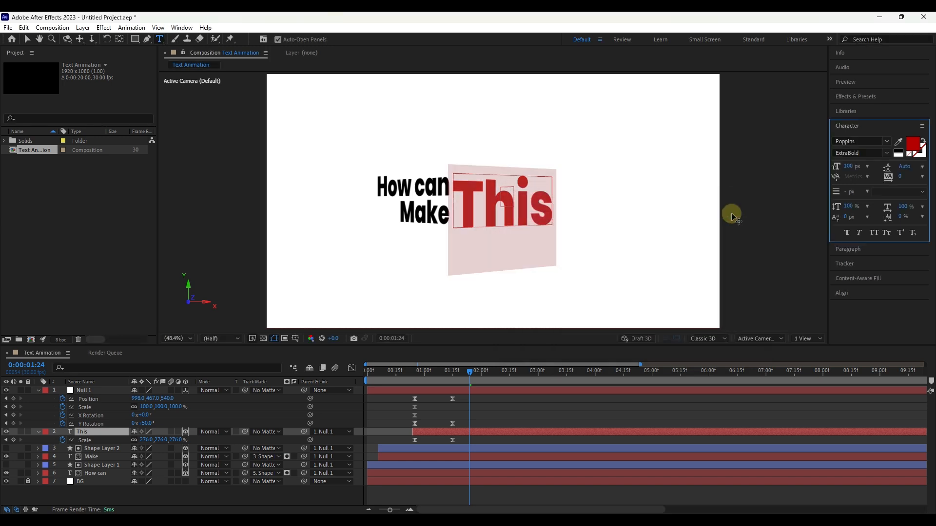
pyautogui.moveTo(469, 374); pyautogui.dragTo(363, 383)
pyautogui.press('space')
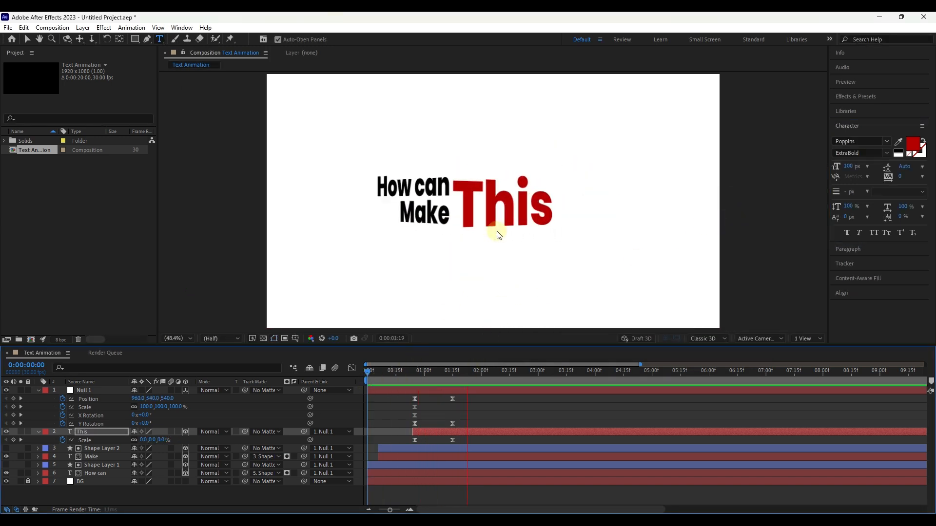
pyautogui.press('space')
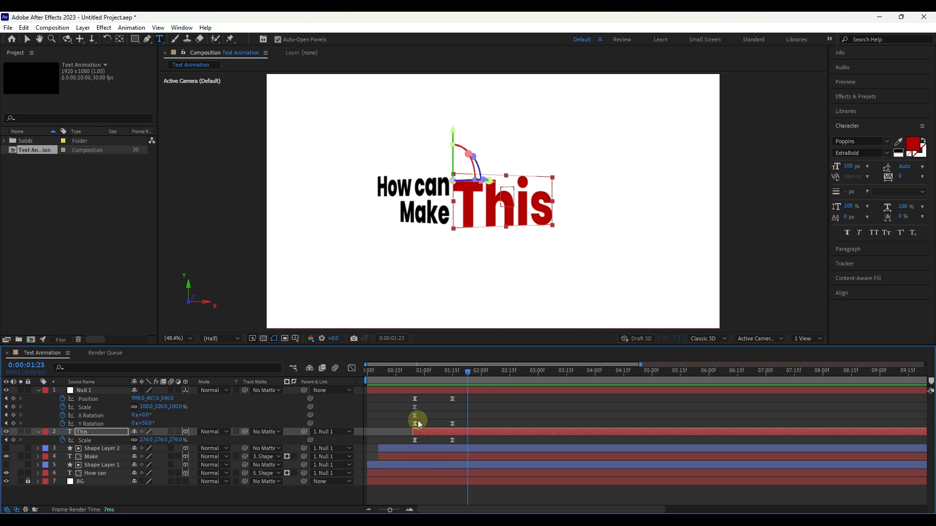
# Step: Add Scale and X Rotation keyframes to Null 1 at 0:00:01:15
pyautogui.click(103, 433)
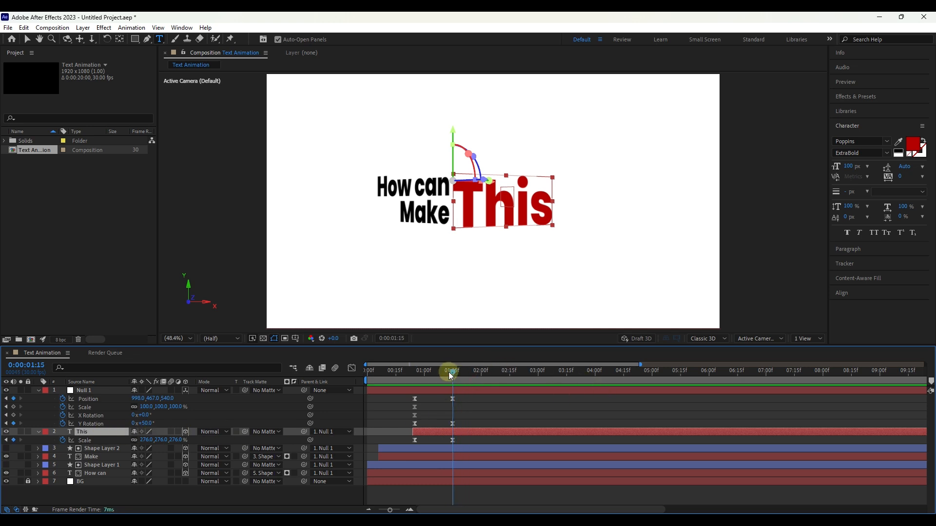
pyautogui.click(12, 407)
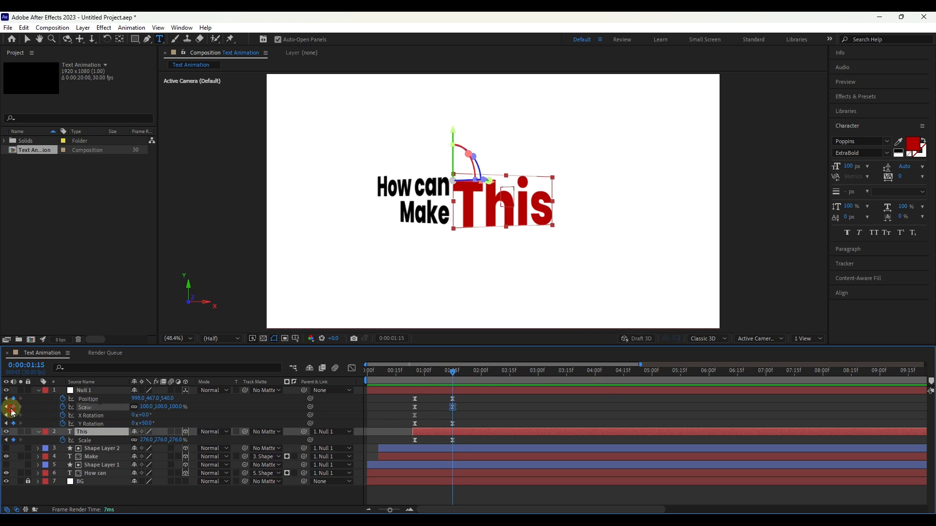
pyautogui.click(13, 415)
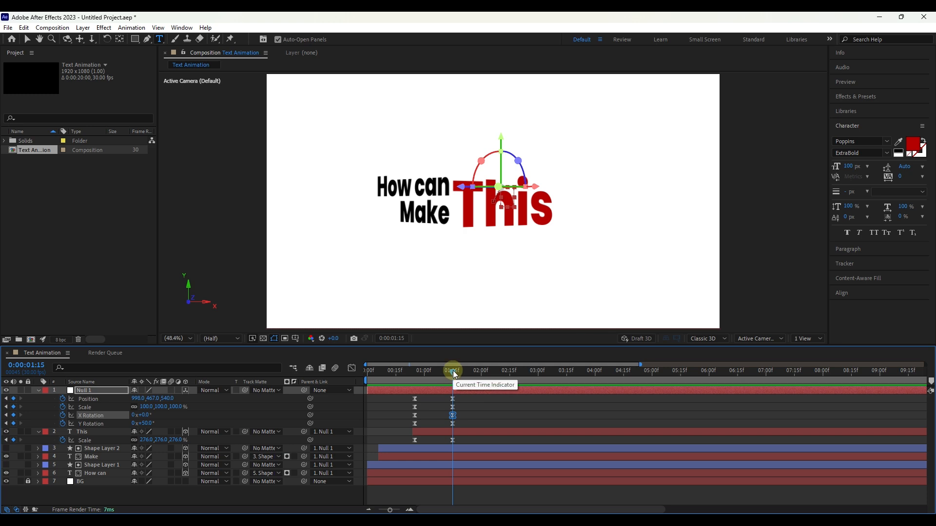
# Step: Duplicate "This", shift the copy so its Scale keyframes run from 0:00:01:15 to 0:00:02:05, and move it directly below the original
pyautogui.moveTo(452, 371); pyautogui.dragTo(491, 371)
pyautogui.click(490, 435)
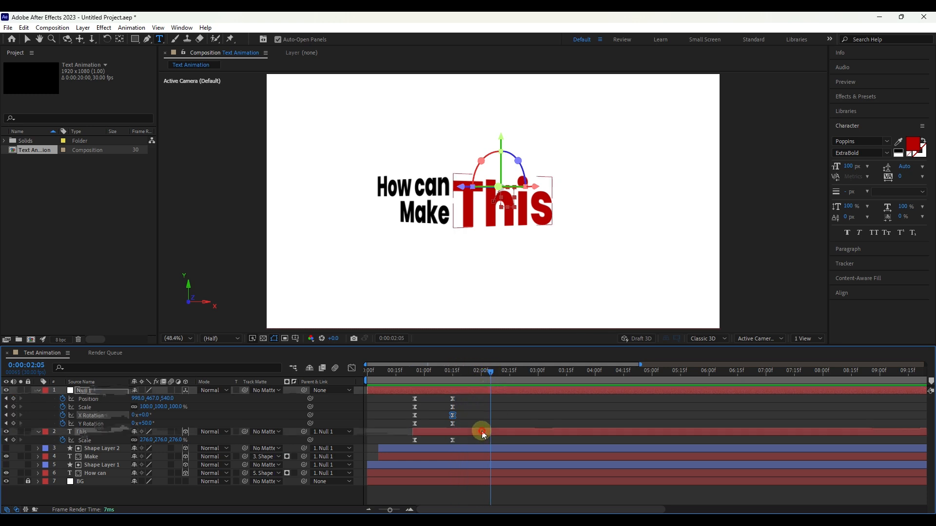
pyautogui.hotkey('ctrl', 'd')
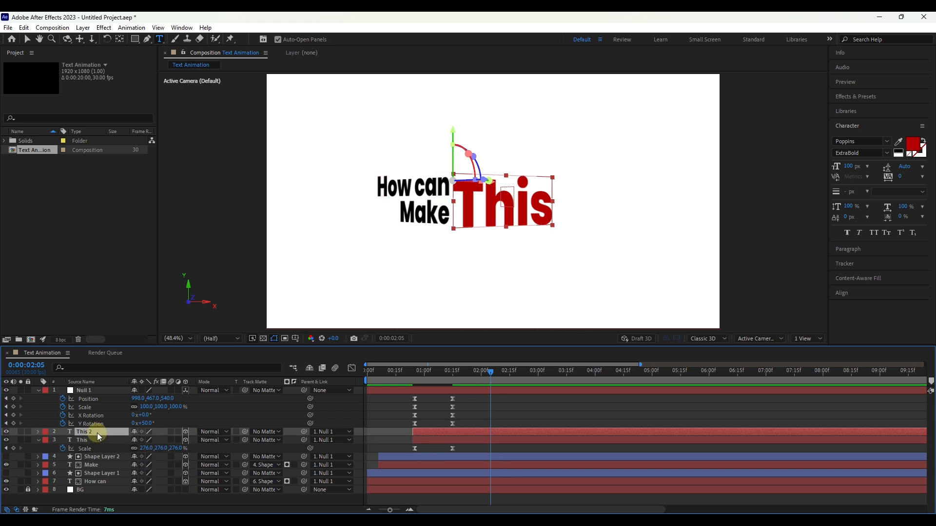
pyautogui.moveTo(446, 426); pyautogui.dragTo(460, 428)
pyautogui.press('s')
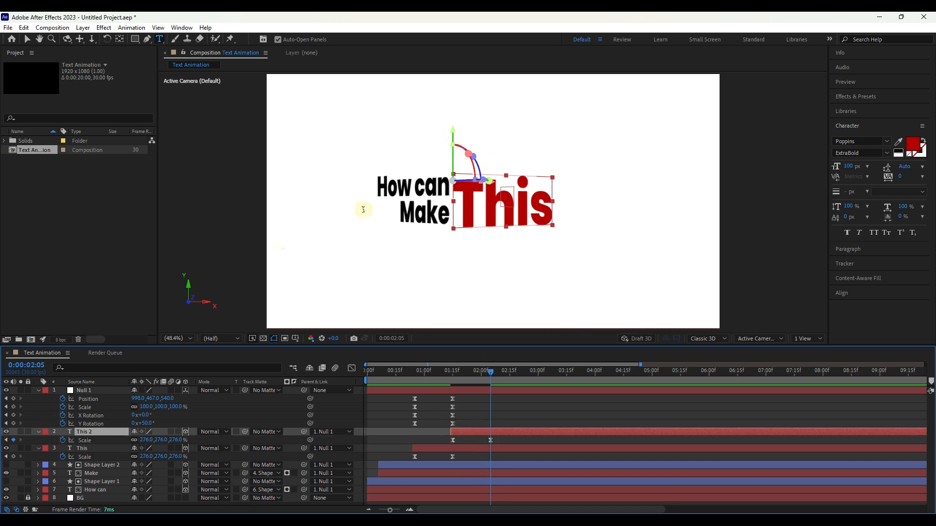
pyautogui.press('v')
pyautogui.moveTo(453, 140); pyautogui.dragTo(451, 191)
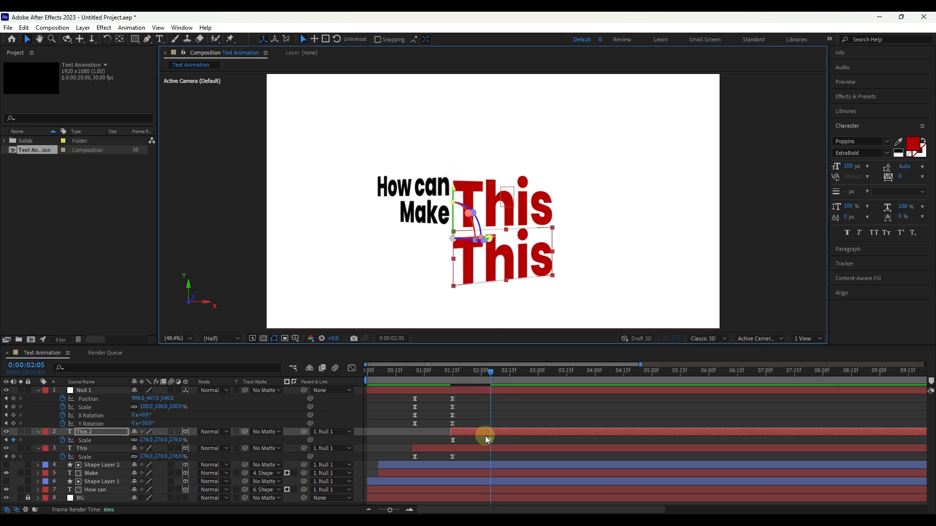
# Step: Recolor the duplicated text black and replace its wording with "Kind of"
pyautogui.doubleClick(90, 432)
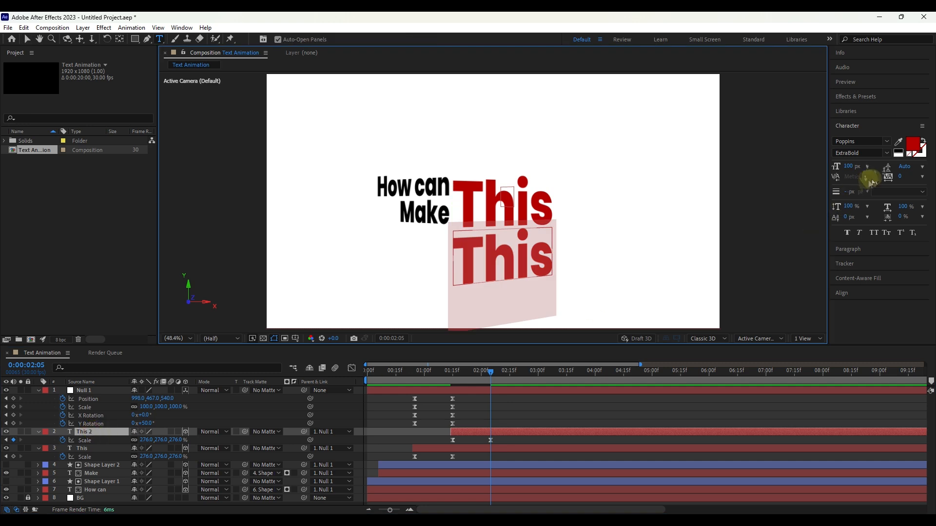
pyautogui.click(916, 147)
pyautogui.click(589, 286)
pyautogui.click(740, 214)
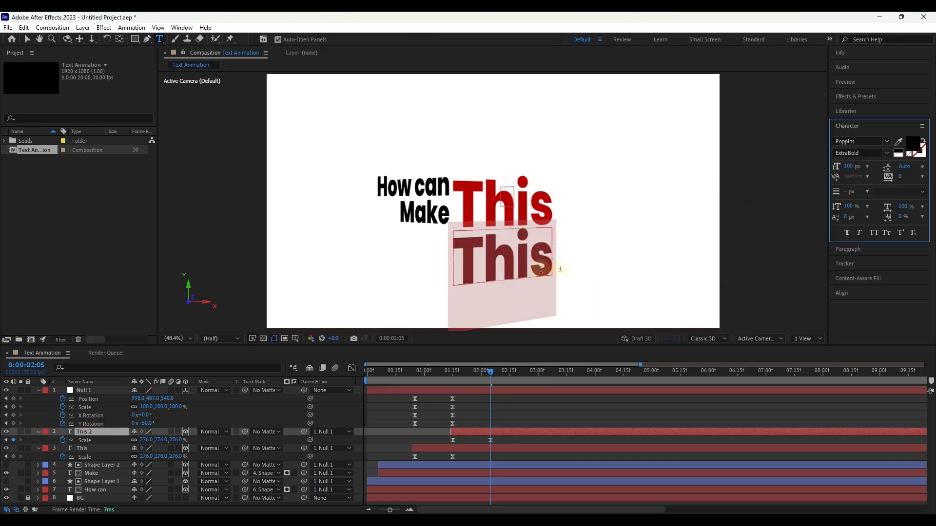
pyautogui.write('Kind of')
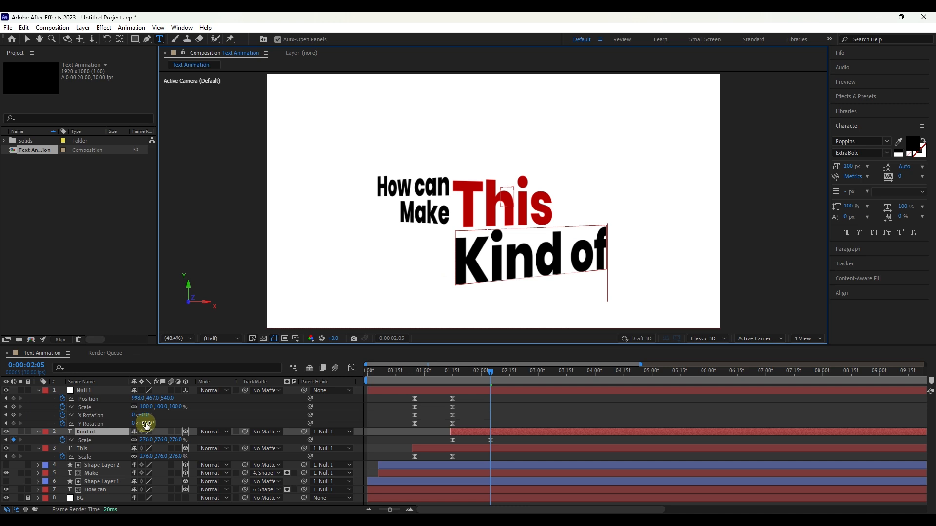
# Step: At 0:00:02:05, set Null 1's Position to 998, 358, 540 and the Scale of "Kind of" to 320%
pyautogui.moveTo(152, 400); pyautogui.dragTo(88, 403)
pyautogui.click(83, 432)
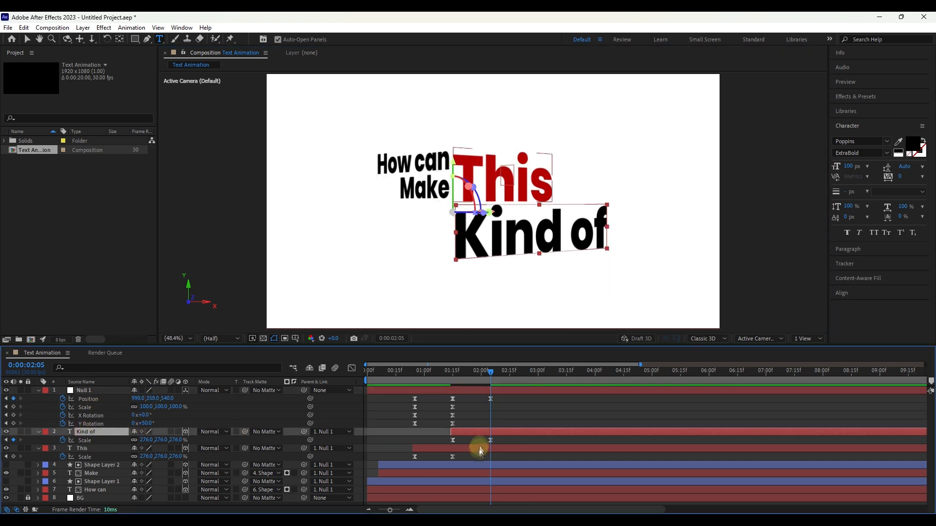
pyautogui.click(146, 440)
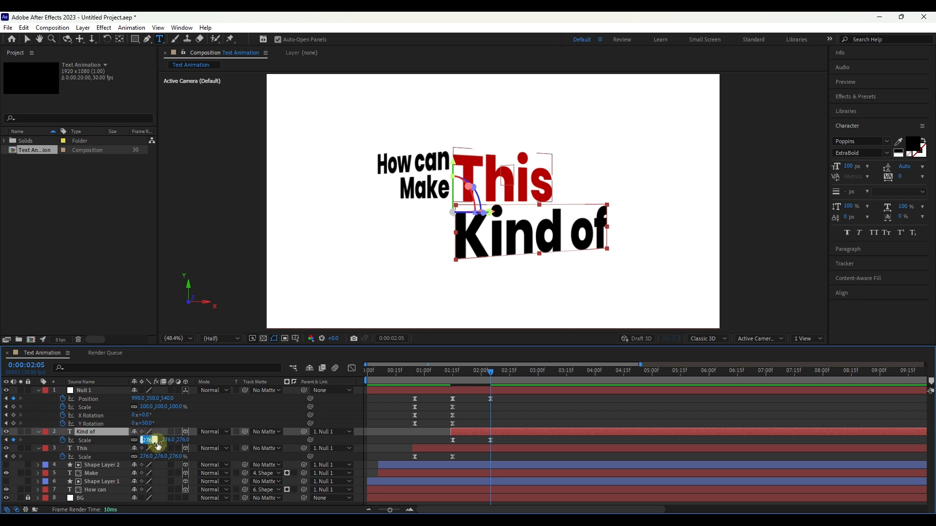
pyautogui.write('320')
pyautogui.press('Tab')
pyautogui.click(534, 251)
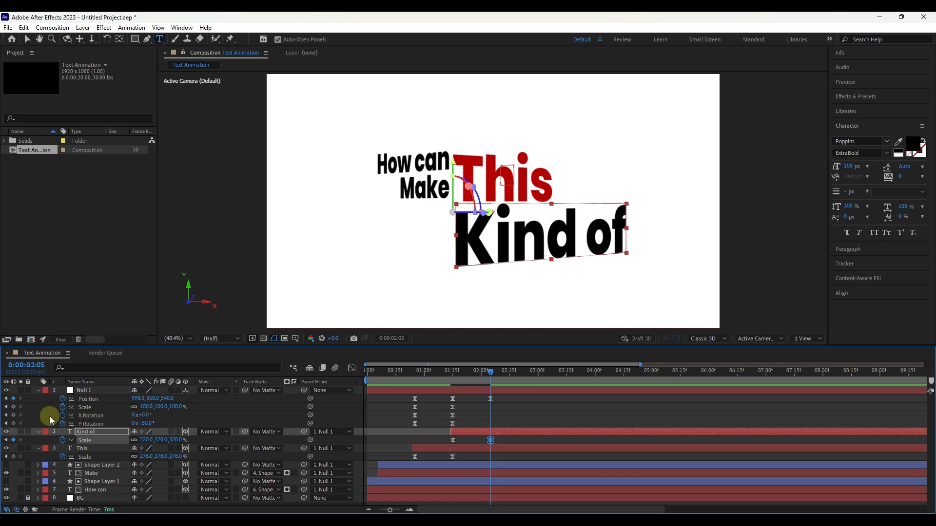
# Step: Add Scale, X Rotation and Y Rotation keyframes to Null 1 at 0:00:02:05 and preview the animation
pyautogui.click(13, 407)
pyautogui.click(13, 415)
pyautogui.click(13, 423)
pyautogui.moveTo(491, 372); pyautogui.dragTo(443, 378)
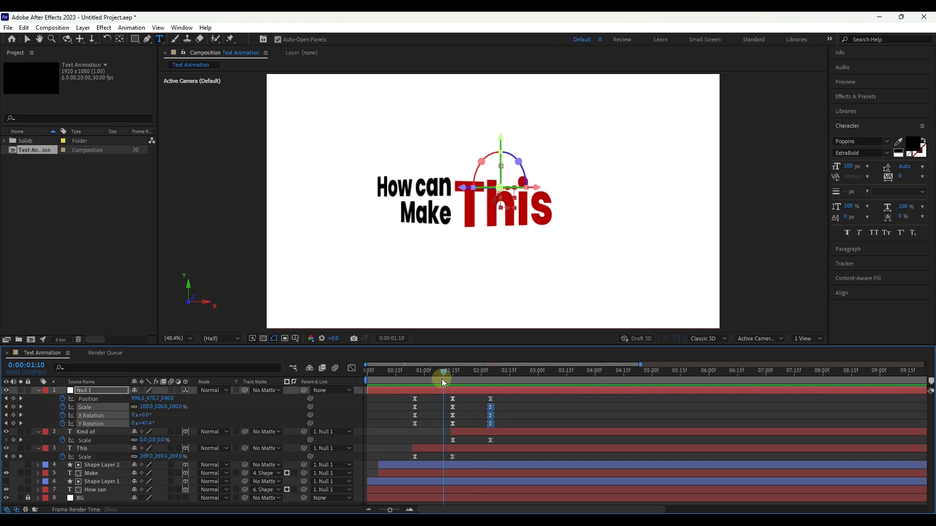
pyautogui.press('space')
pyautogui.press('space')
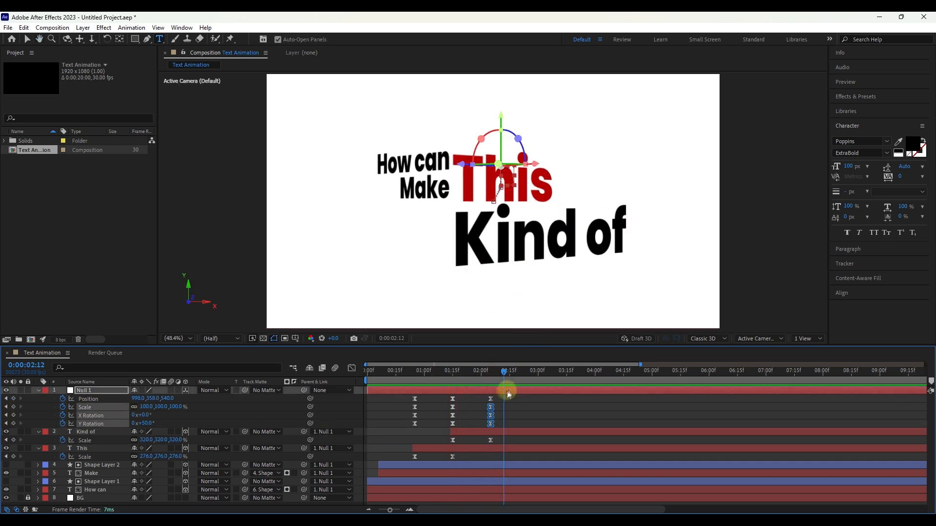
# Step: Apply Easy Ease to Null 1's keyframes between 0:00:01:15 and 0:00:02:05 and reshape their speed curves
pyautogui.moveTo(495, 393); pyautogui.dragTo(442, 428)
pyautogui.click(350, 367)
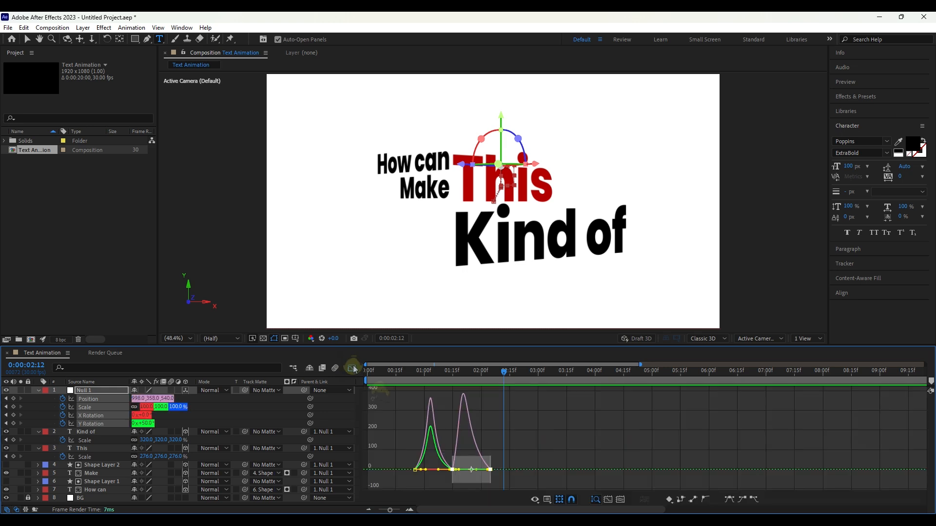
pyautogui.press('F9')
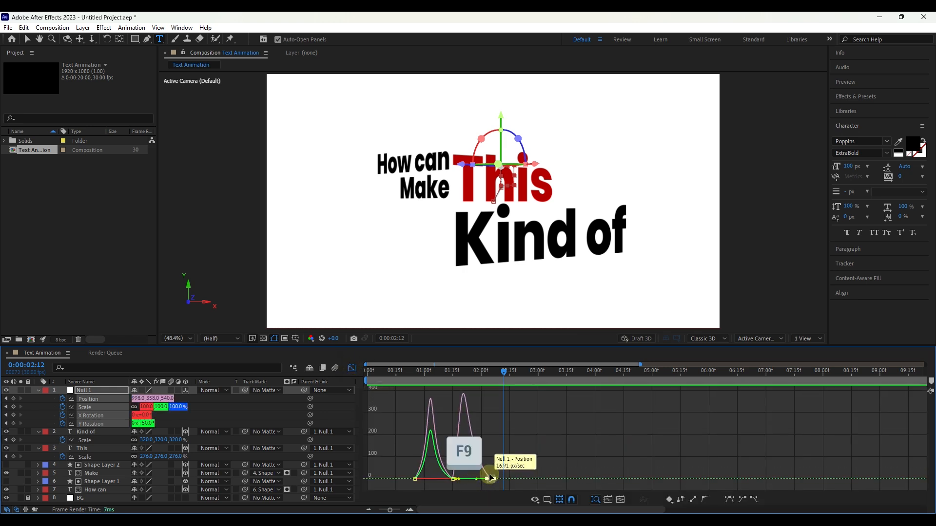
pyautogui.press('space')
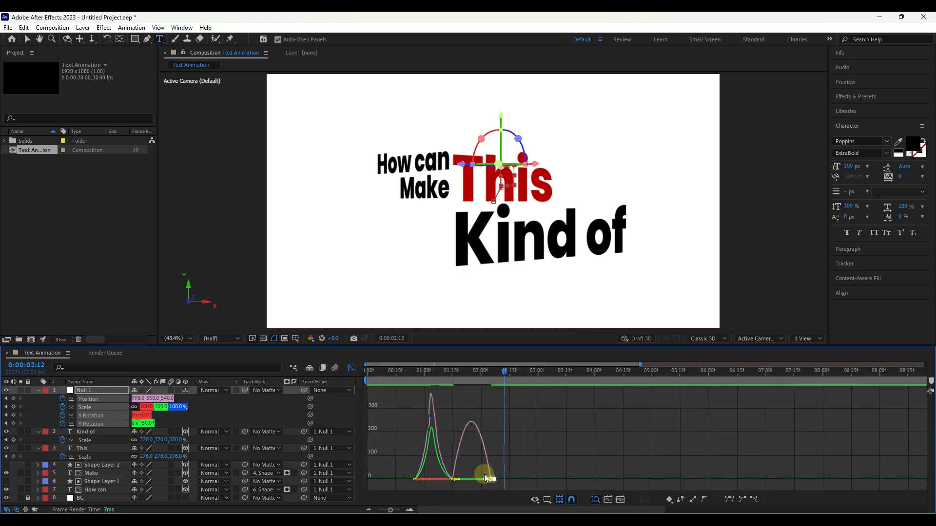
pyautogui.scroll(5, 483, 476)
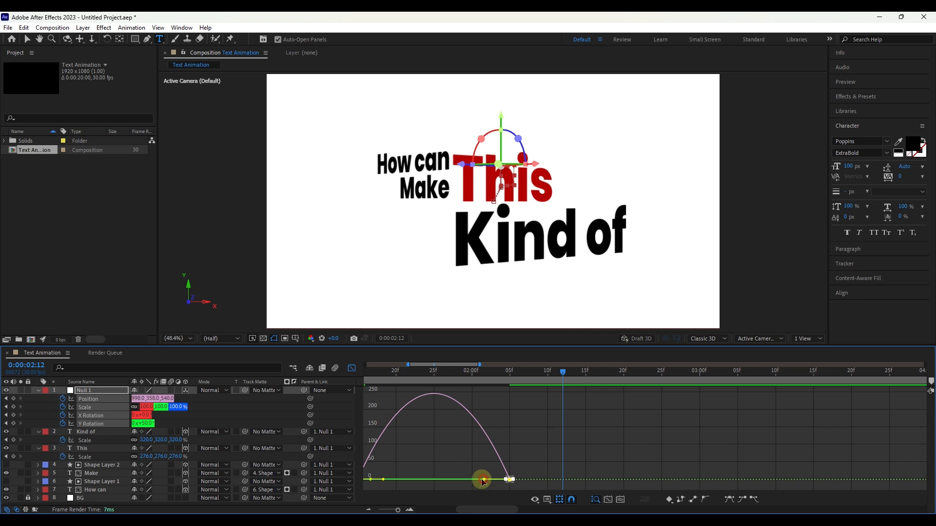
pyautogui.moveTo(482, 480)
pyautogui.mouseDown()
pyautogui.moveTo(387, 487)
pyautogui.moveTo(484, 459)
pyautogui.moveTo(494, 481)
pyautogui.mouseUp()
pyautogui.click(442, 479)
pyautogui.click(352, 368)
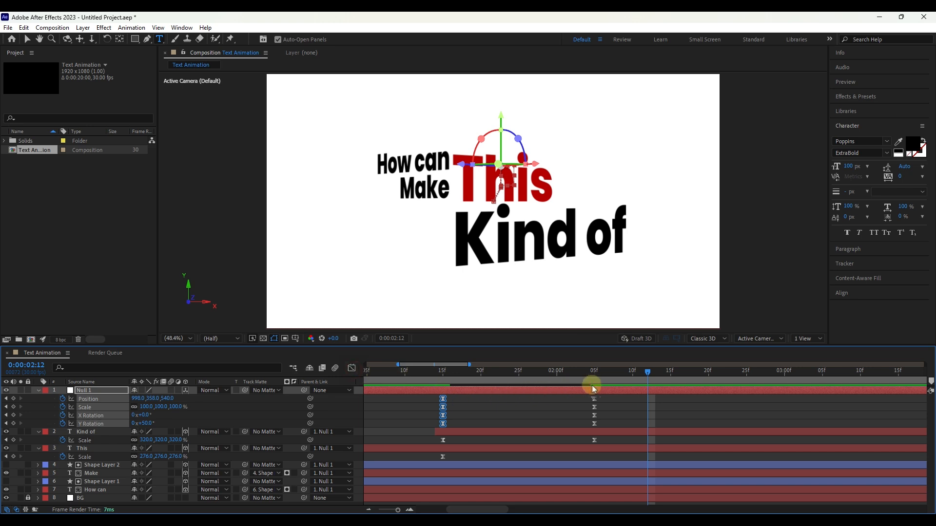
# Step: Apply Easy Ease to the Scale keyframes of "Kind of" and reshape the speed curve to peak early and slow gradually
pyautogui.click(595, 441)
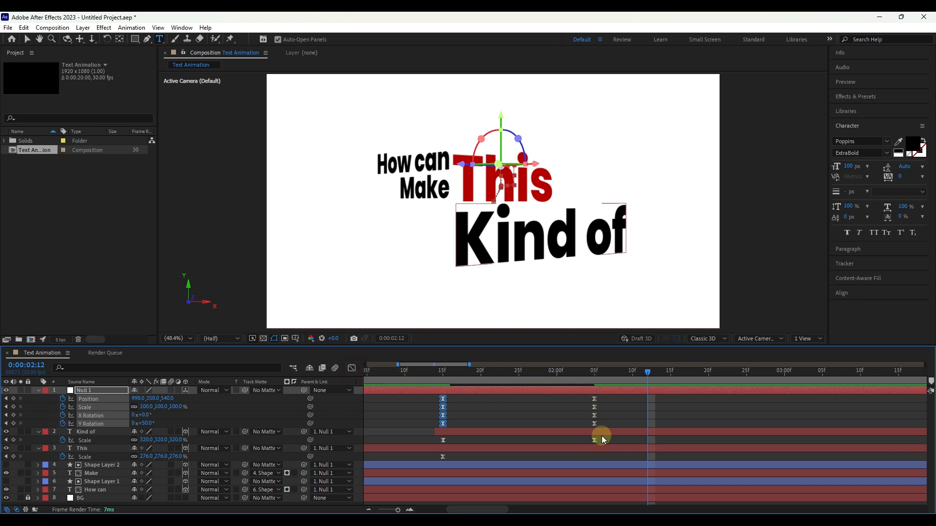
pyautogui.moveTo(603, 439); pyautogui.dragTo(436, 439)
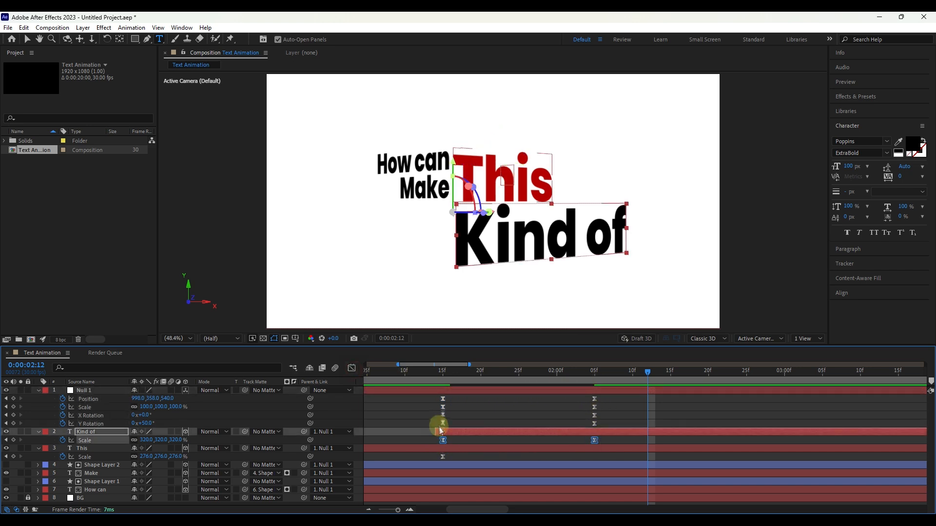
pyautogui.click(351, 368)
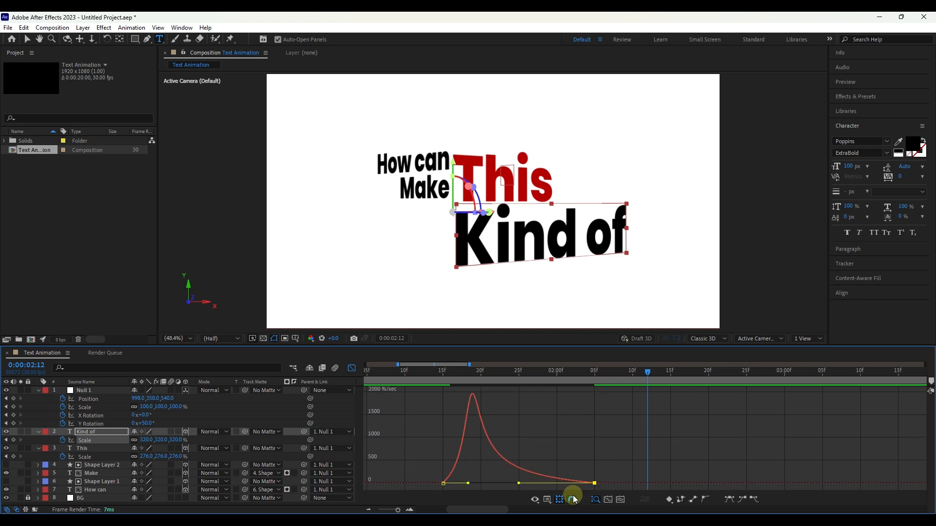
pyautogui.press('F9')
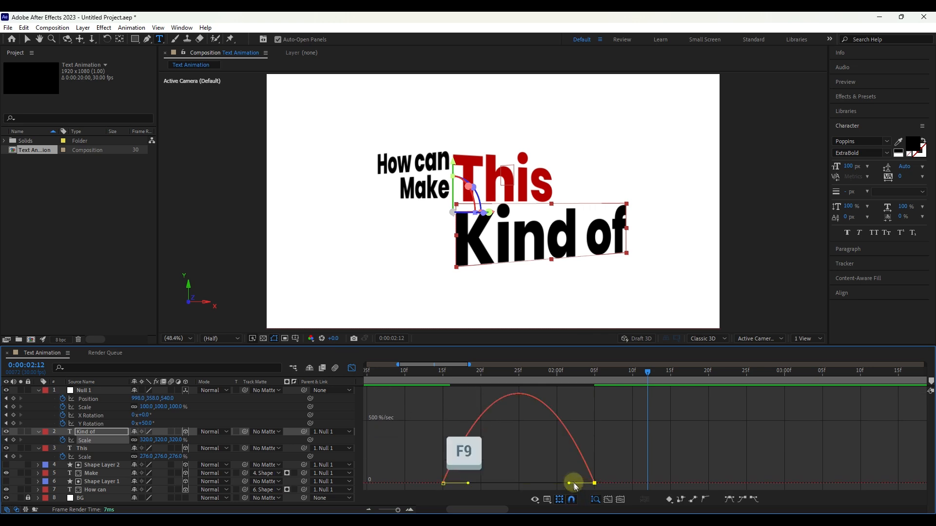
pyautogui.moveTo(569, 484); pyautogui.dragTo(457, 486)
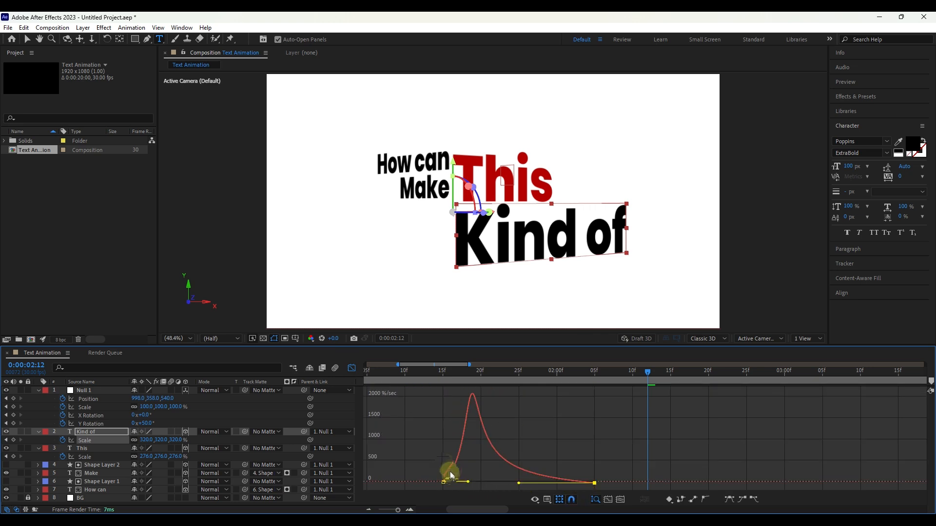
pyautogui.click(351, 367)
# Step: Preview the animation from 0:00:00:29 and place the current time at 0:00:02:25
pyautogui.click(420, 379)
pyautogui.scroll(-3, 472, 417)
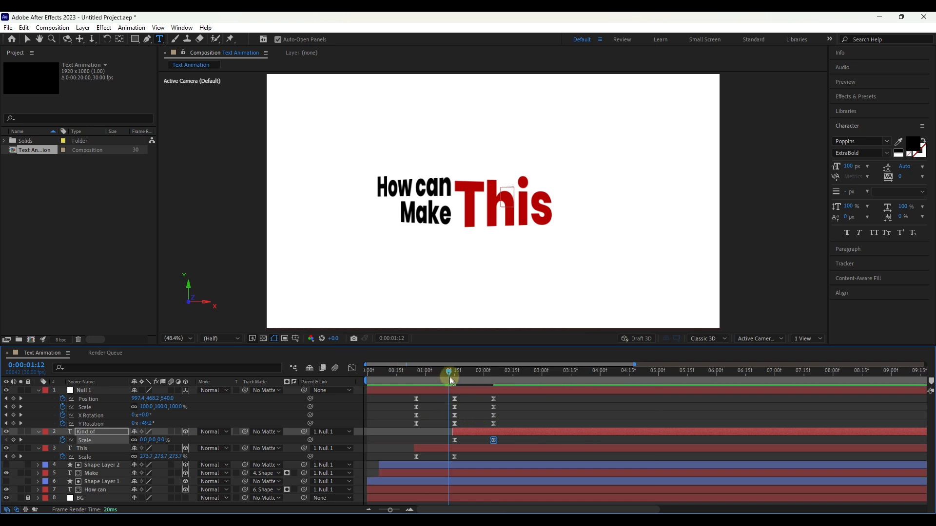
pyautogui.moveTo(449, 379); pyautogui.dragTo(423, 377)
pyautogui.press('space')
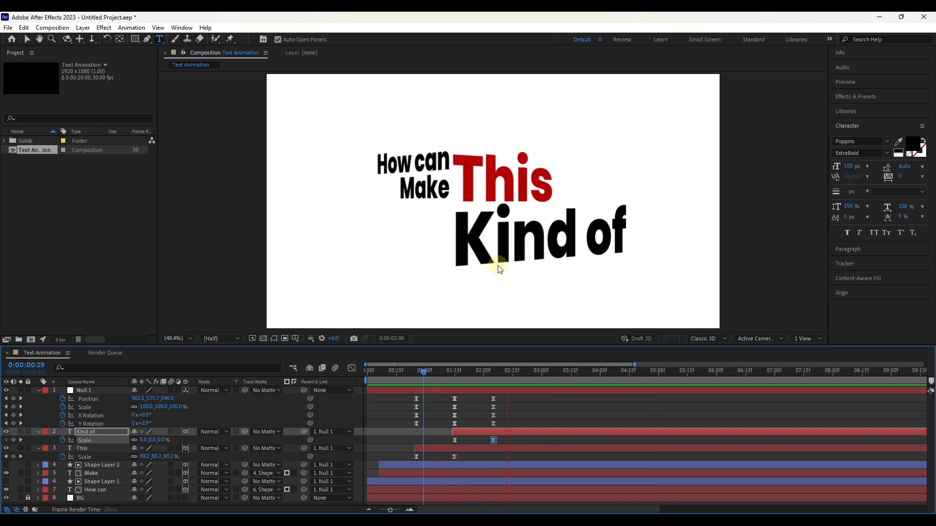
pyautogui.press('space')
pyautogui.moveTo(505, 380); pyautogui.dragTo(531, 375)
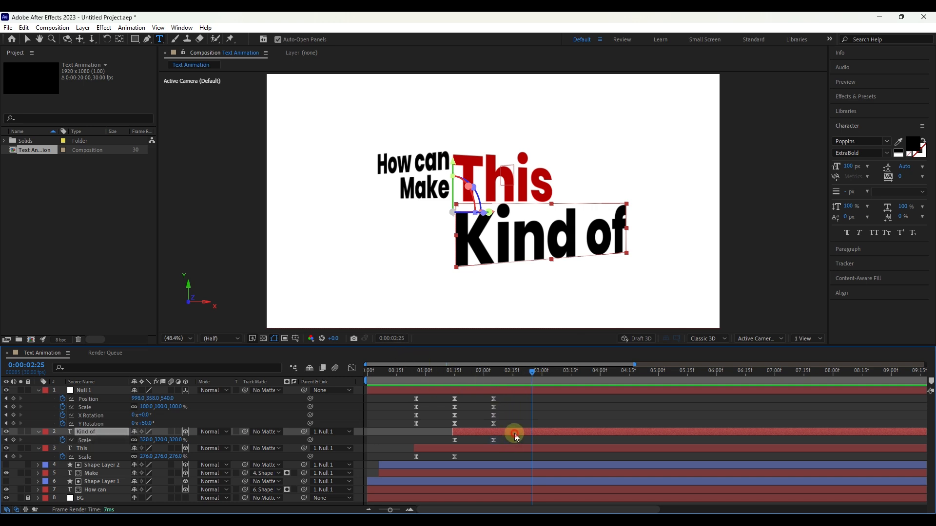
# Step: Duplicate the "Kind of" layer with its Scale keyframes shifted to end at 0:00:02:25, and position the copy directly below the original
pyautogui.hotkey('ctrl', 'd')
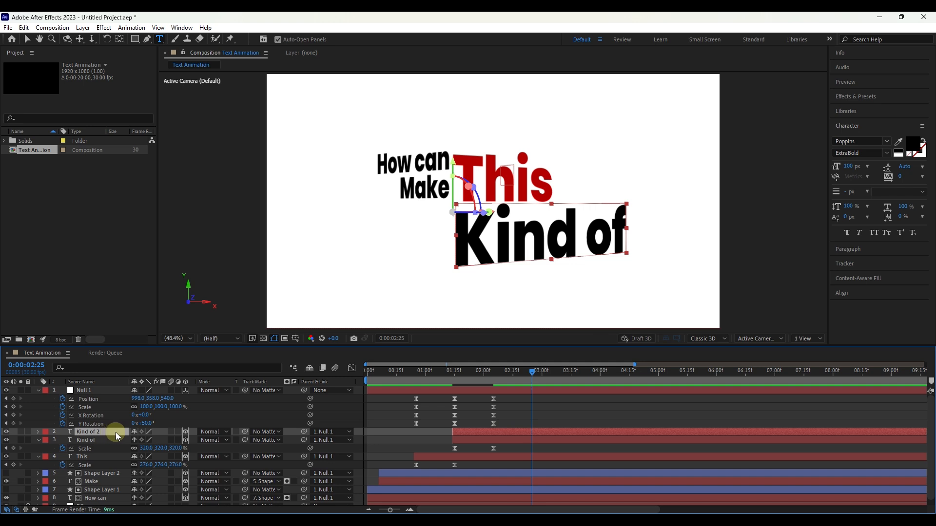
pyautogui.moveTo(505, 431); pyautogui.dragTo(524, 434)
pyautogui.press('s')
pyautogui.click(495, 442)
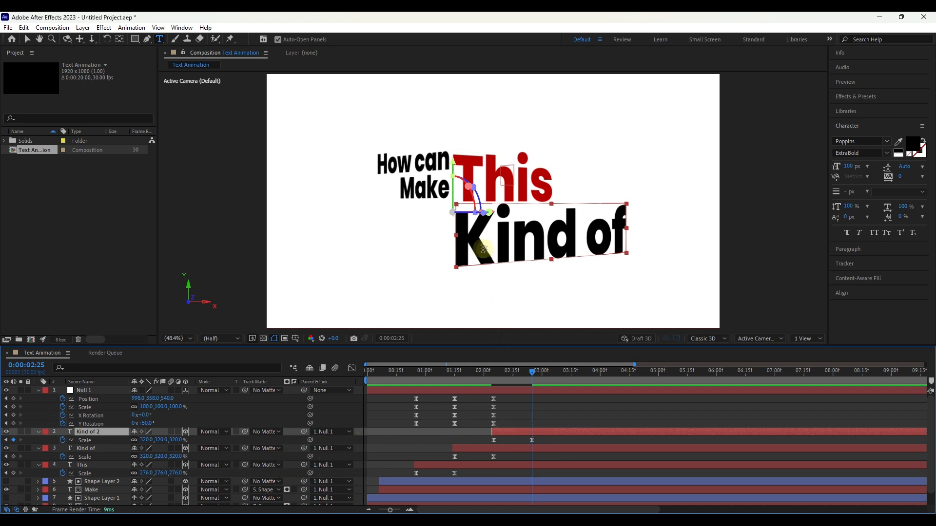
pyautogui.press('v')
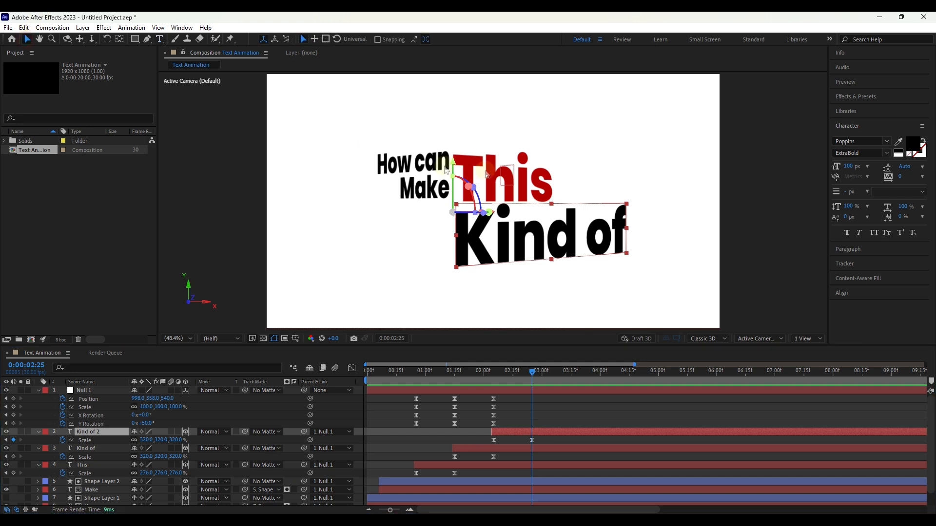
pyautogui.moveTo(458, 176); pyautogui.dragTo(460, 240)
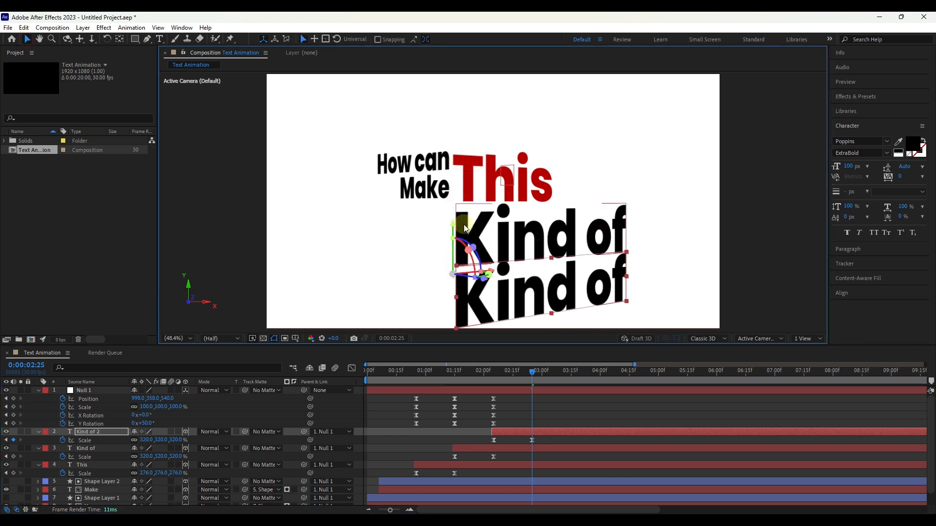
# Step: Recolor the lower "Kind of" copy red and change its wording to "Text"
pyautogui.doubleClick(93, 431)
pyautogui.click(913, 143)
pyautogui.moveTo(629, 262); pyautogui.dragTo(658, 262)
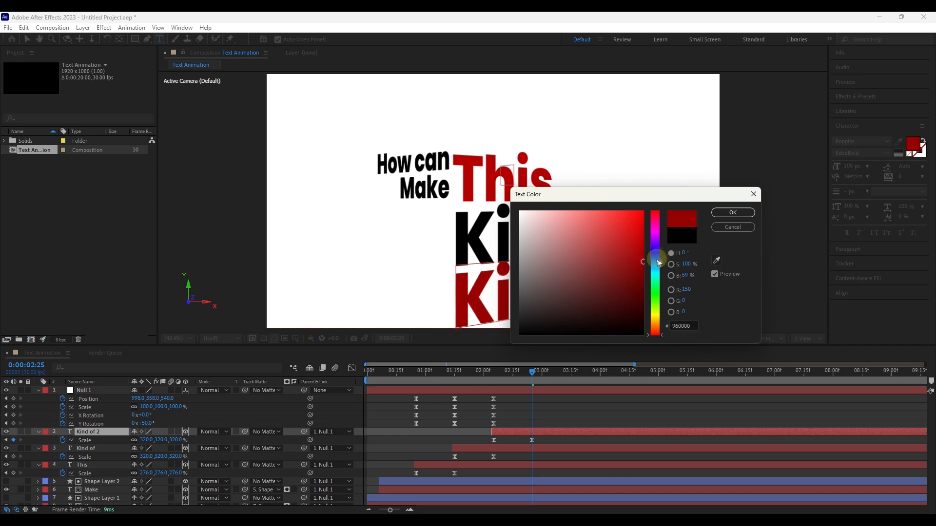
pyautogui.click(729, 213)
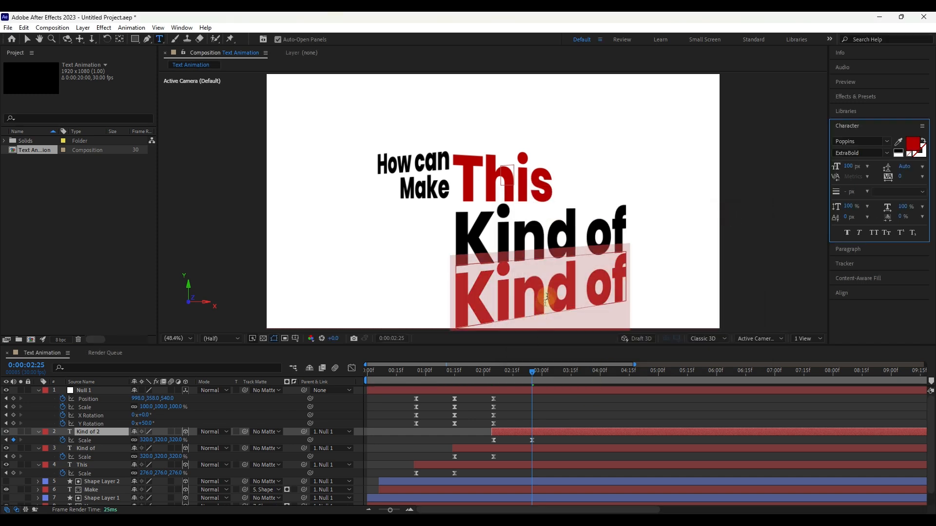
pyautogui.write('Text')
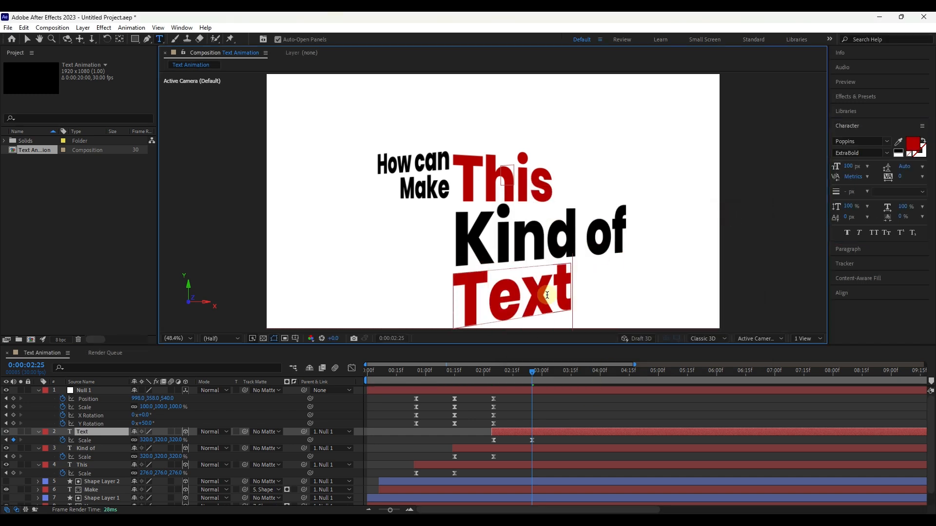
# Step: Set the Scale keyframe of the "Text" layer at 0:00:02:25 to 400%
pyautogui.click(145, 440)
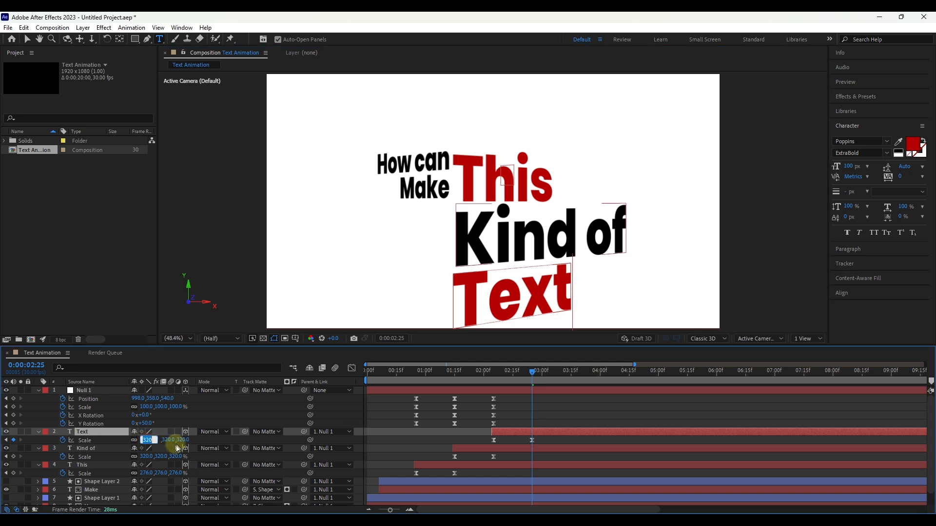
pyautogui.write('400')
pyautogui.press('Return')
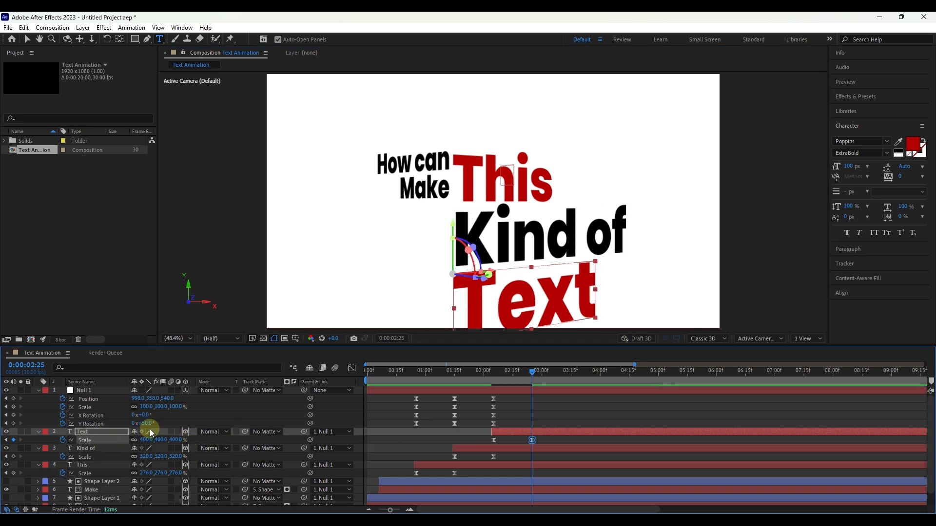
# Step: Keyframe Null 1 at 0:00:02:25 with Position 971, 275, 540 and X Rotation -15°, plus its existing Scale and Y Rotation
pyautogui.moveTo(146, 415); pyautogui.dragTo(128, 398)
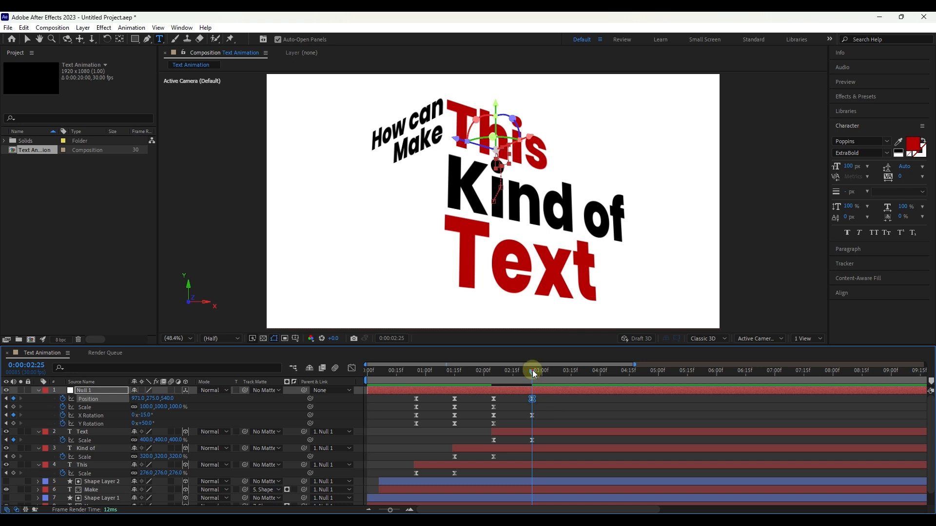
pyautogui.moveTo(532, 371); pyautogui.dragTo(478, 430)
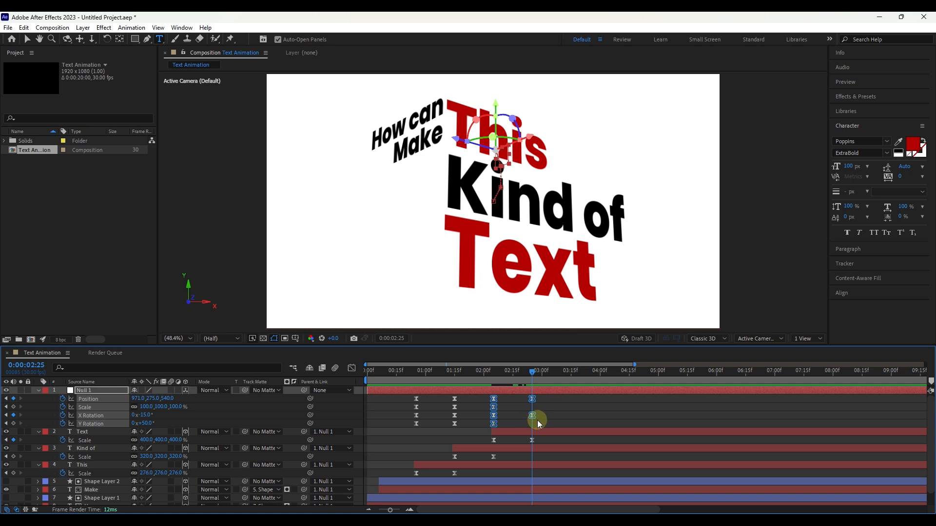
pyautogui.click(13, 407)
pyautogui.click(13, 423)
# Step: Apply Easy Ease to Null 1's keyframes between 0:00:02:05 and 0:00:02:25 and reshape their speed curves to peak early
pyautogui.moveTo(545, 397); pyautogui.dragTo(490, 435)
pyautogui.click(351, 368)
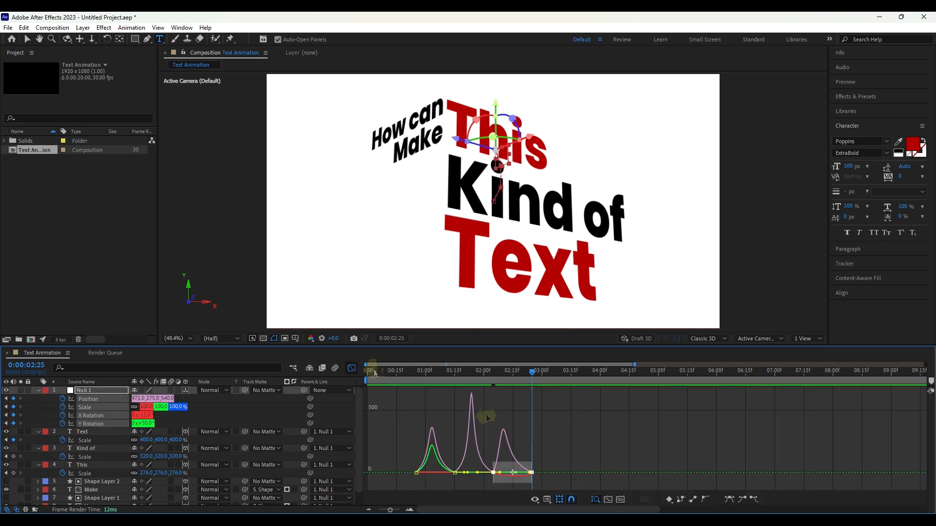
pyautogui.press('F9')
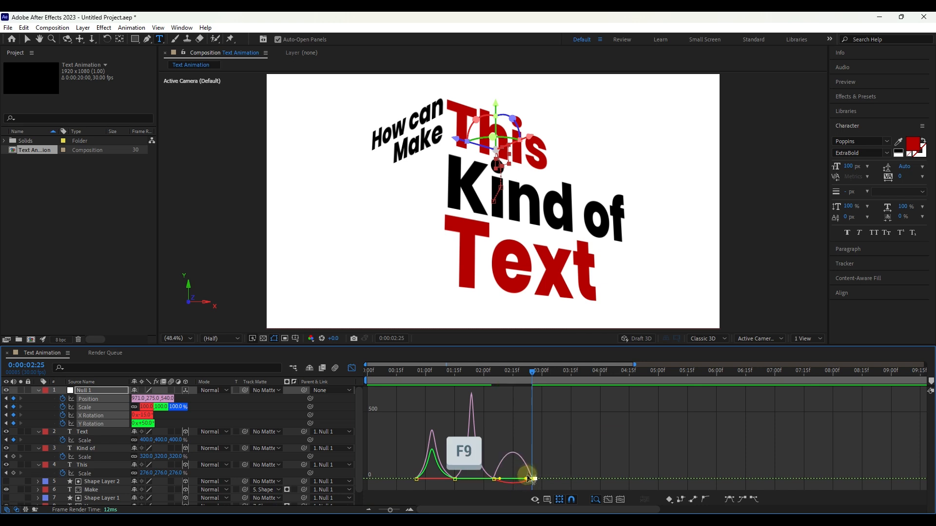
pyautogui.scroll(3, 531, 469)
pyautogui.moveTo(503, 458); pyautogui.dragTo(544, 485)
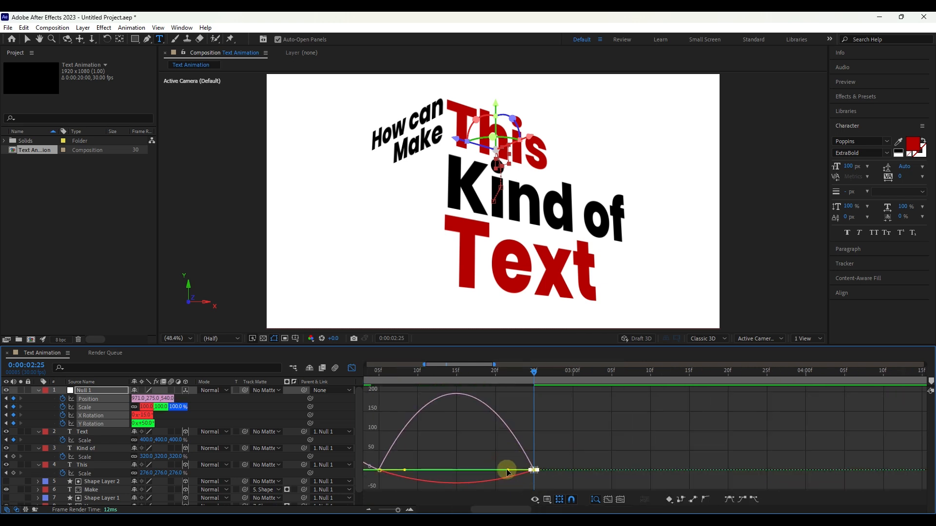
pyautogui.moveTo(482, 470); pyautogui.dragTo(430, 471)
pyautogui.click(352, 368)
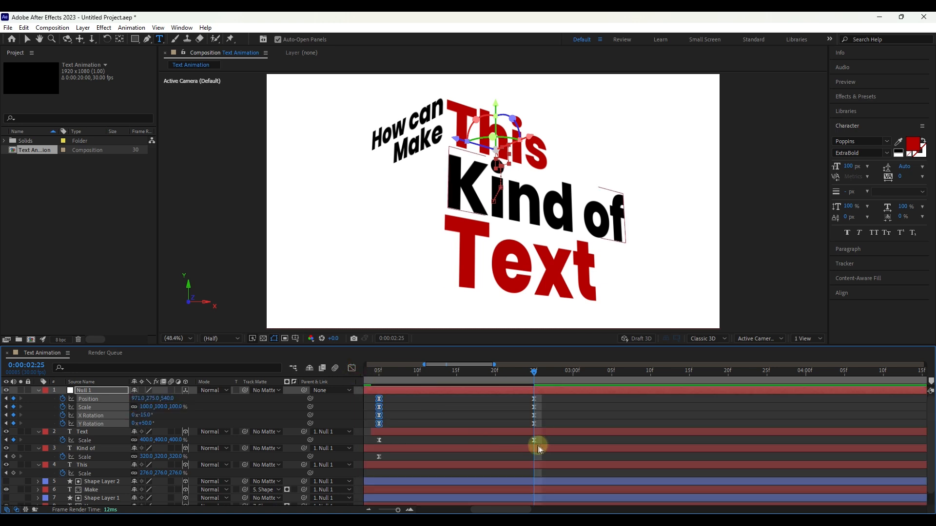
# Step: Select the two Scale keyframes of the "Text" layer and apply Easy Ease in the speed graph
pyautogui.moveTo(545, 437); pyautogui.dragTo(372, 443)
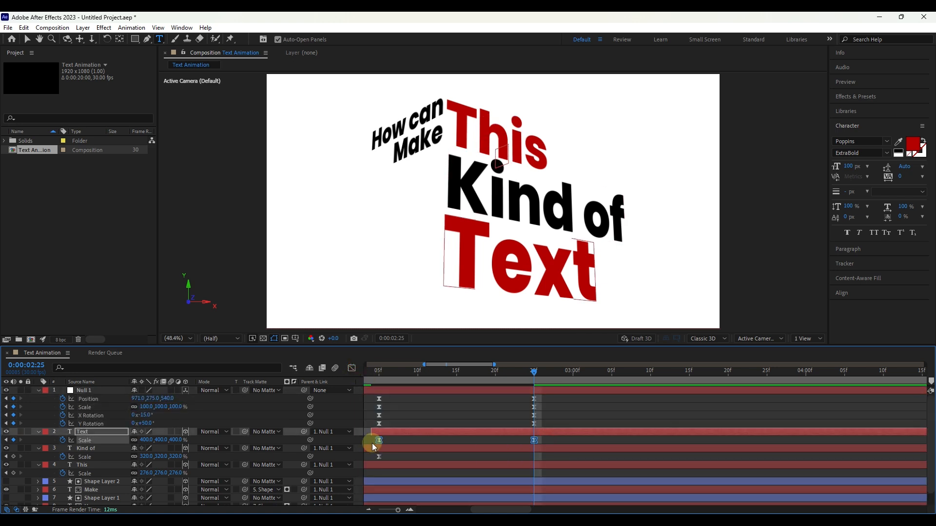
pyautogui.click(352, 368)
pyautogui.moveTo(549, 429); pyautogui.dragTo(455, 483)
pyautogui.press('F9')
pyautogui.click(352, 368)
# Step: Preview the animation from 0:00:01:23 and place the current time at 0:00:03:15
pyautogui.scroll(-2, 499, 425)
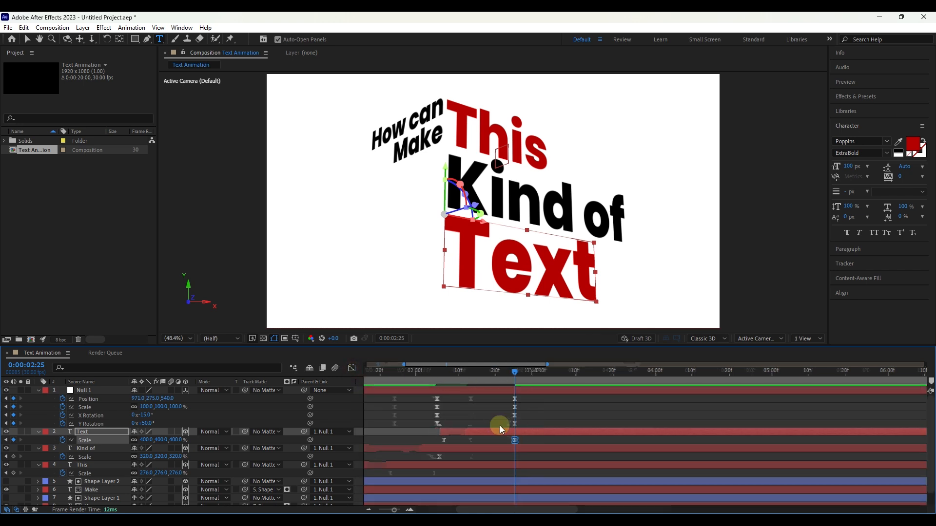
pyautogui.click(446, 371)
pyautogui.press('space')
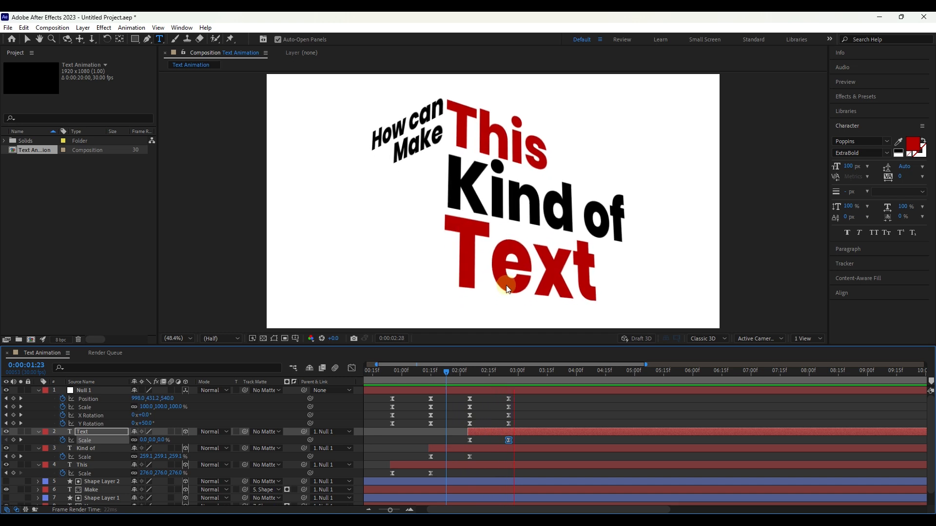
pyautogui.click(507, 289)
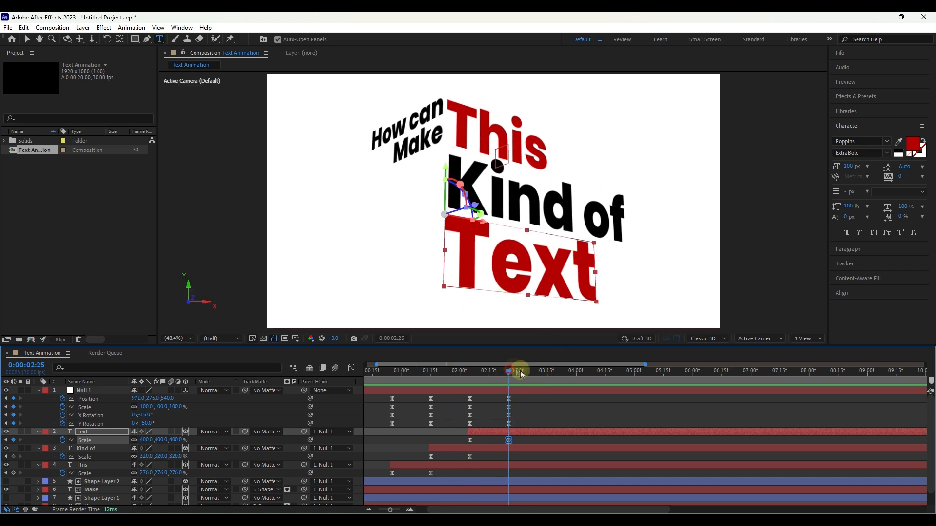
pyautogui.moveTo(510, 373); pyautogui.dragTo(538, 374)
pyautogui.moveTo(542, 373); pyautogui.dragTo(548, 373)
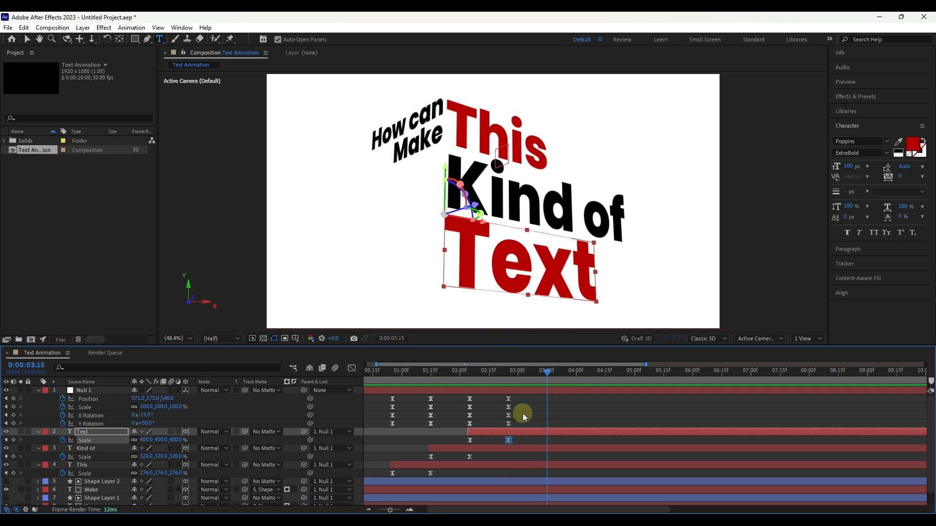
# Step: Duplicate the "Text" layer and set the copy's Y Rotation to 0°
pyautogui.click(88, 433)
pyautogui.hotkey('ctrl', 'd')
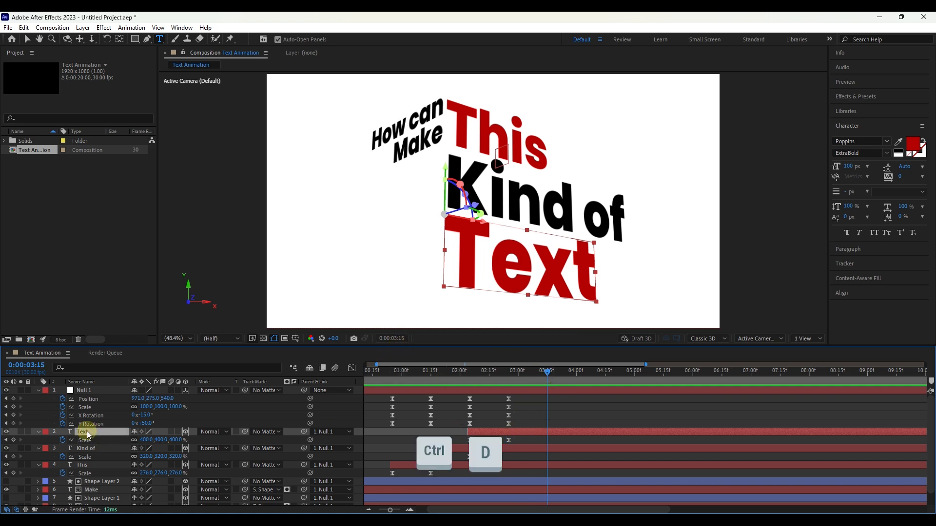
pyautogui.press('r')
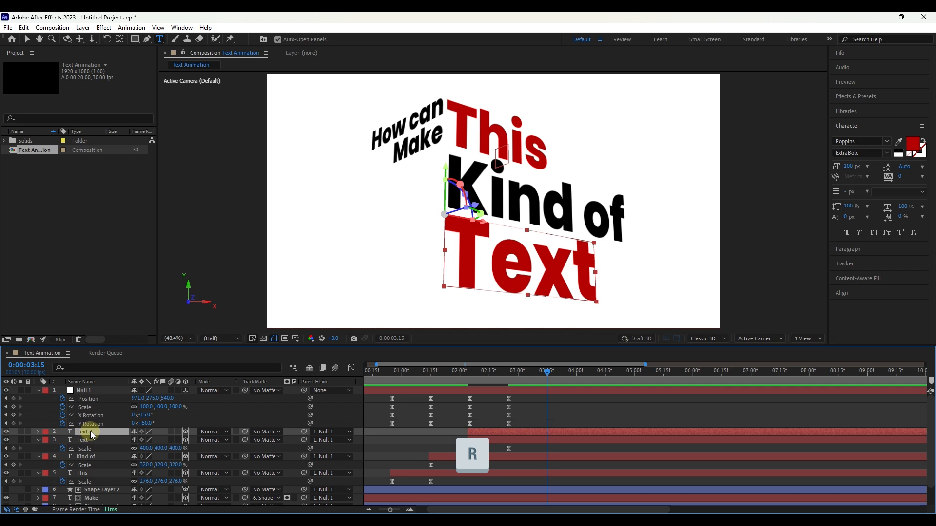
pyautogui.press('r')
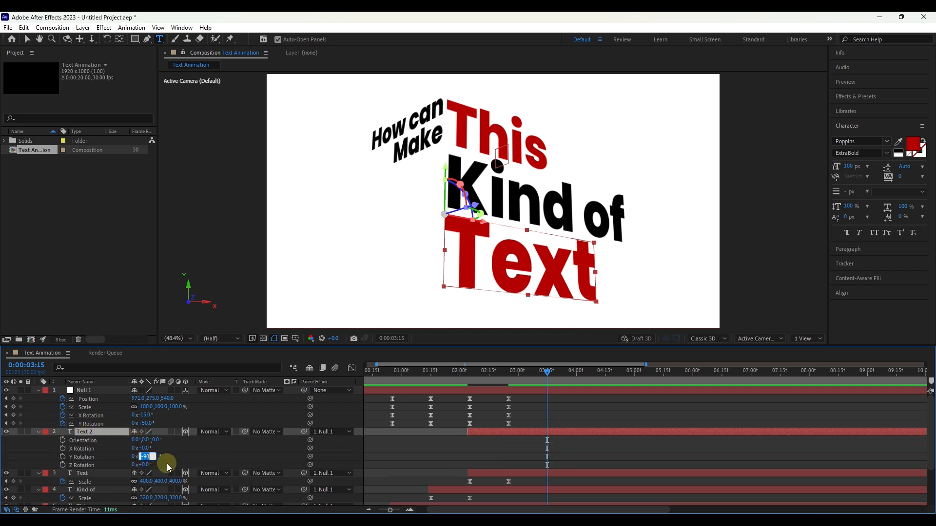
pyautogui.press('Return')
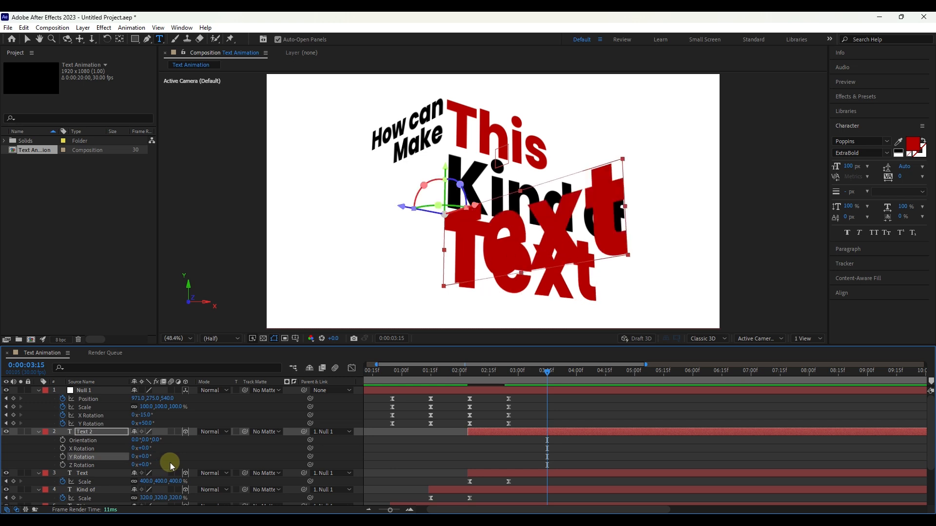
# Step: Reposition the rotated "Text" copy so that its right end meets the left edge of the original "Text"
pyautogui.click(100, 434)
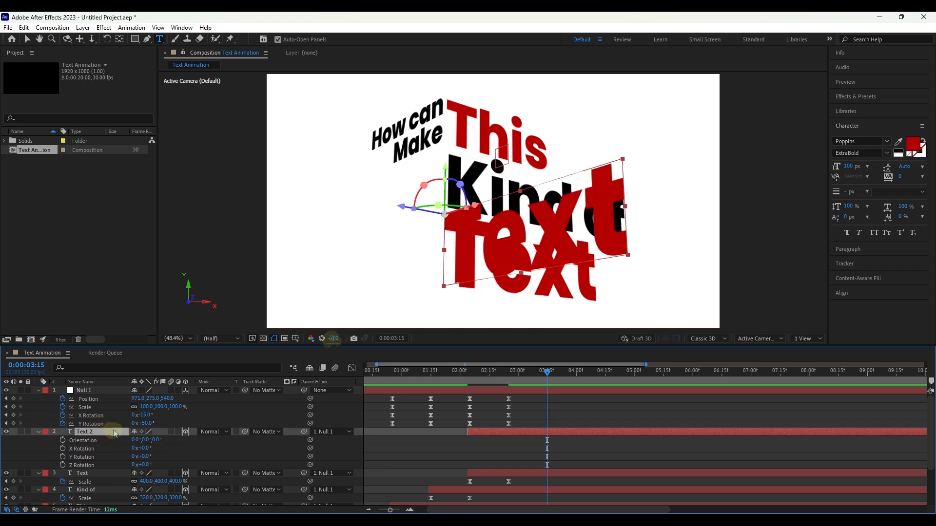
pyautogui.click(498, 207)
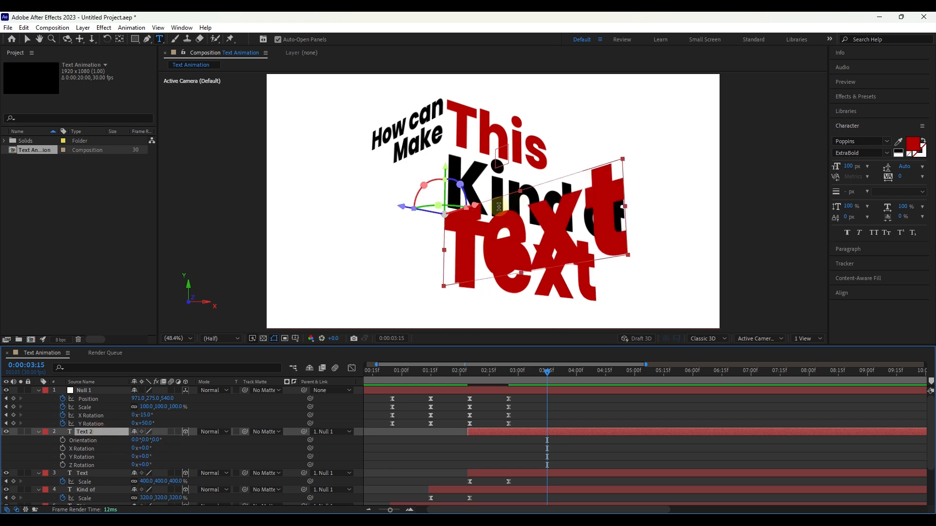
pyautogui.click(27, 39)
pyautogui.click(481, 214)
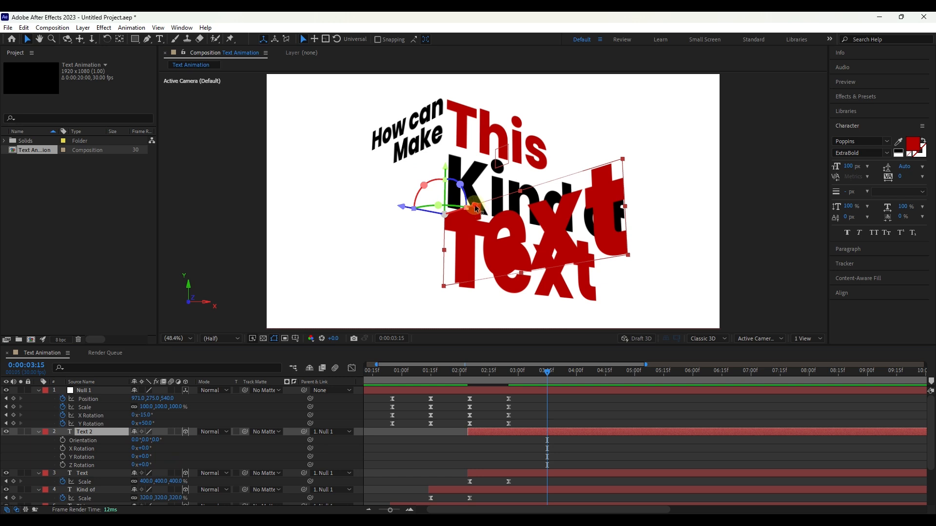
pyautogui.moveTo(476, 209)
pyautogui.mouseDown()
pyautogui.moveTo(395, 217)
pyautogui.moveTo(367, 225)
pyautogui.moveTo(359, 239)
pyautogui.moveTo(475, 222)
pyautogui.mouseUp()
pyautogui.click(119, 39)
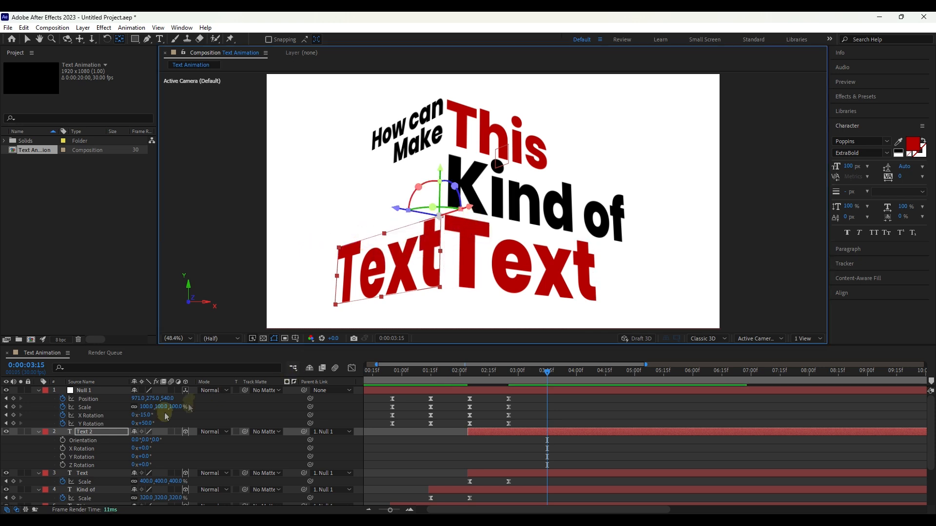
# Step: Change the copy's wording to "Animation" and reposition it slightly lower, with its right end beside the left edge of "Text"
pyautogui.doubleClick(105, 431)
pyautogui.write('Animation')
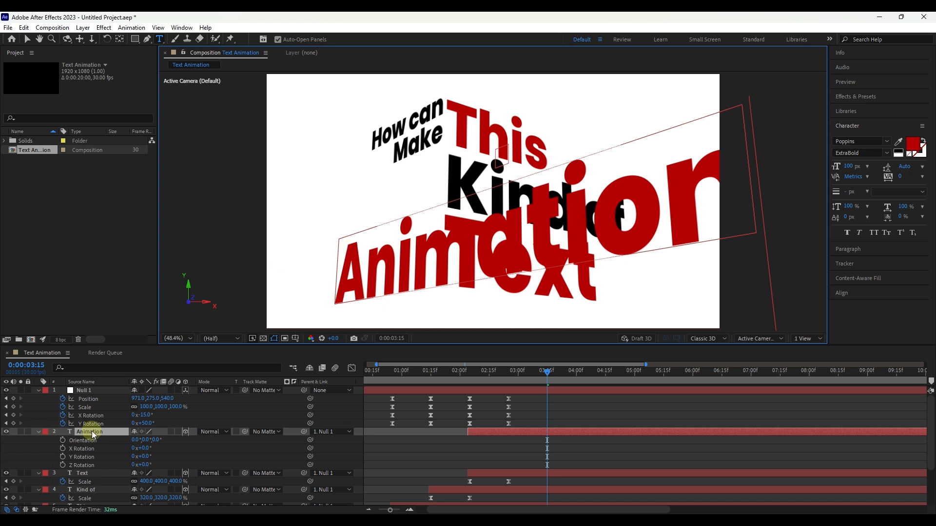
pyautogui.click(27, 39)
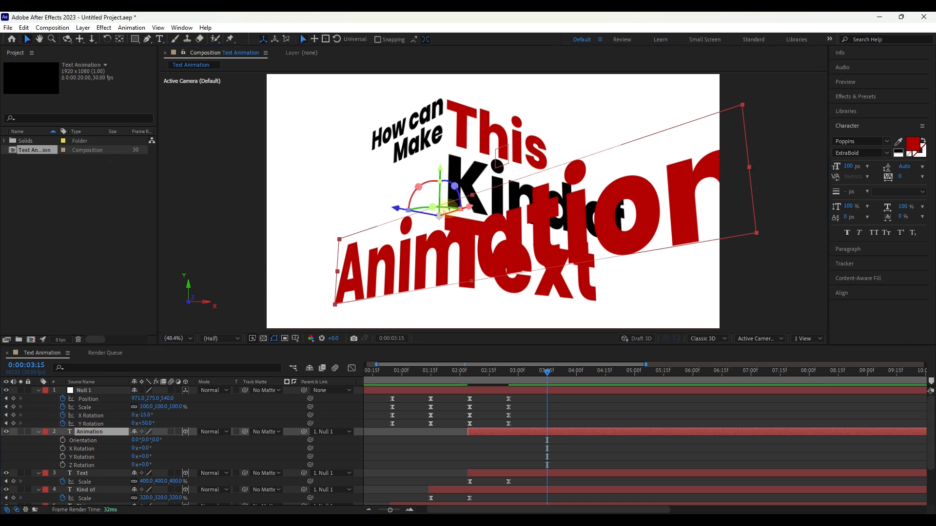
pyautogui.moveTo(470, 209); pyautogui.dragTo(440, 213)
pyautogui.click(119, 39)
pyautogui.click(28, 39)
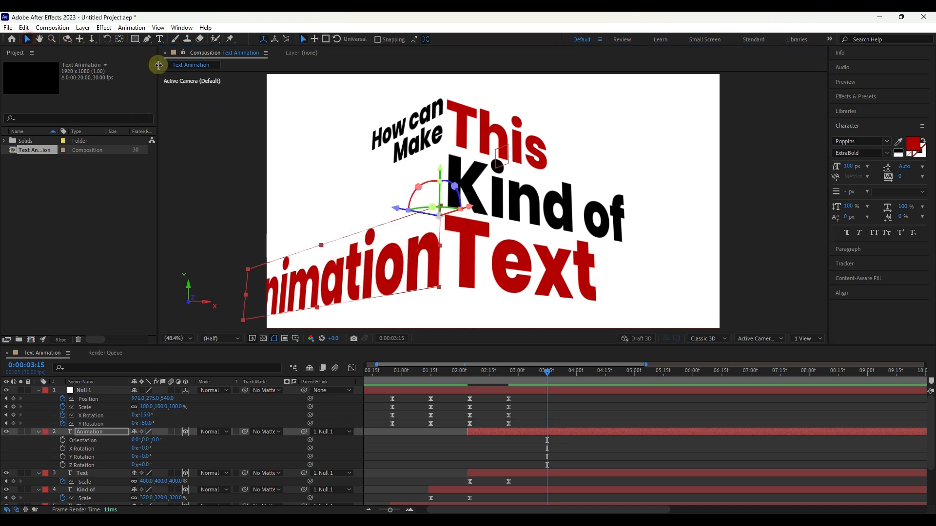
pyautogui.moveTo(441, 172); pyautogui.dragTo(446, 195)
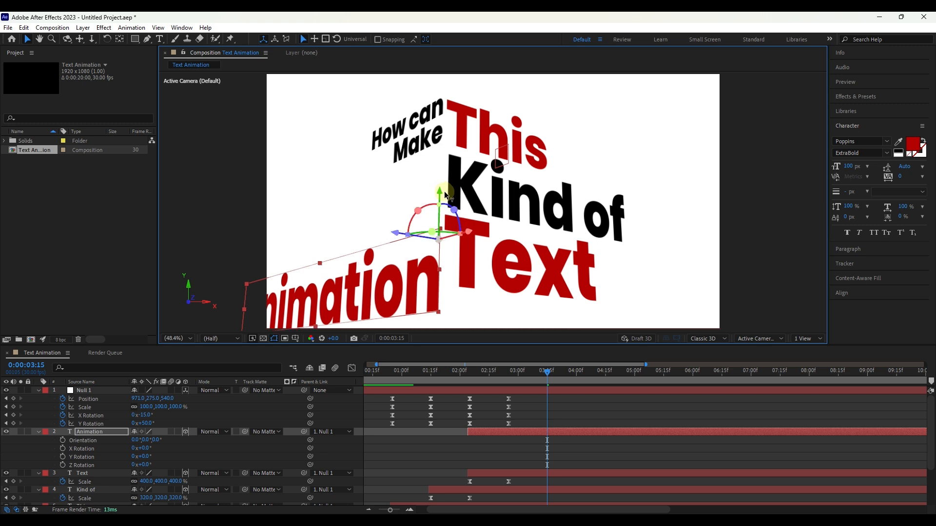
# Step: Keyframe Null 1 at 0:00:03:15 with Position 1302, 205, 540, Scale 77% and Y Rotation 36°
pyautogui.click(93, 424)
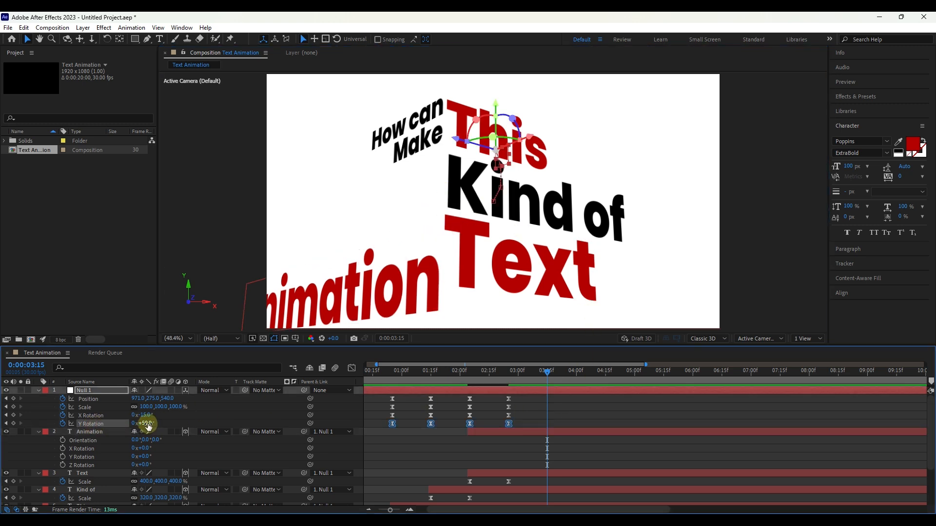
pyautogui.moveTo(146, 424); pyautogui.dragTo(294, 382)
pyautogui.hotkey('ctrl', 'z')
pyautogui.moveTo(156, 398)
pyautogui.mouseDown()
pyautogui.moveTo(126, 399)
pyautogui.moveTo(149, 410)
pyautogui.mouseUp()
# Step: Change the fill colour of the "Animation" text to black
pyautogui.doubleClick(90, 431)
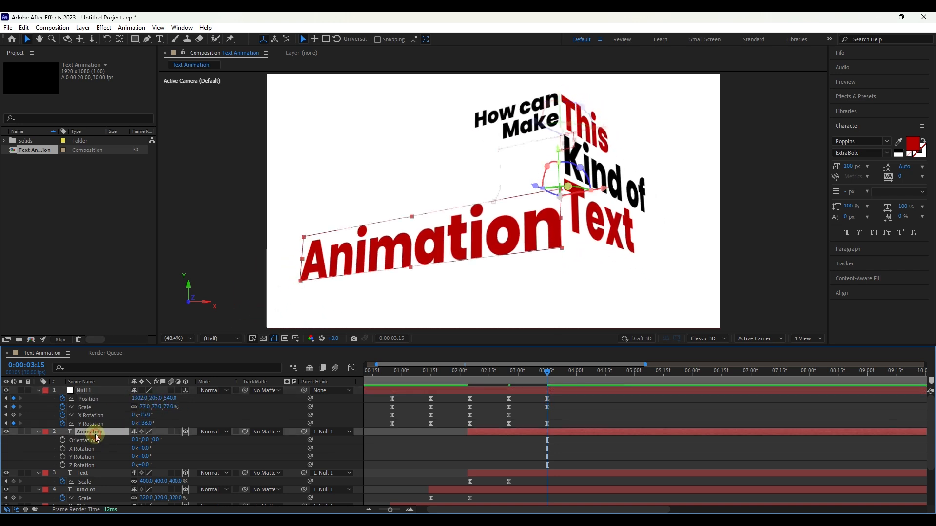
pyautogui.click(912, 144)
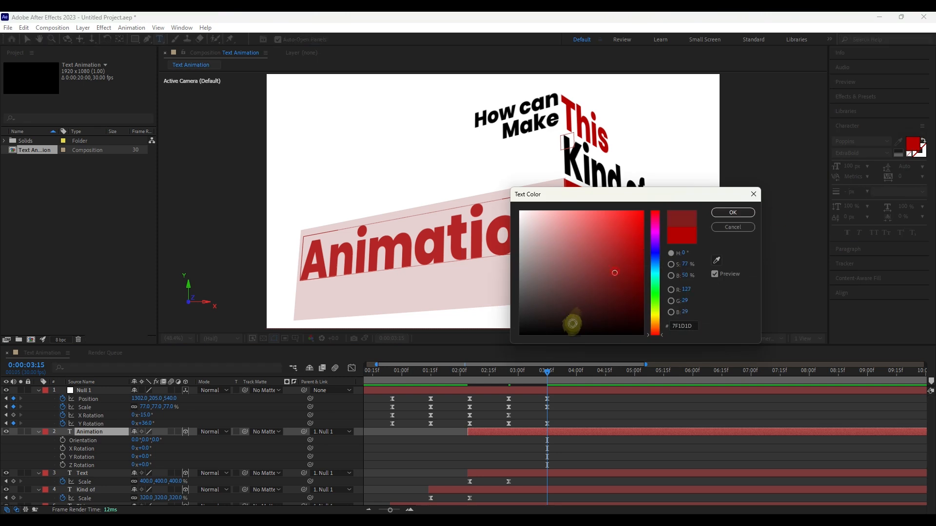
pyautogui.click(571, 320)
pyautogui.click(736, 215)
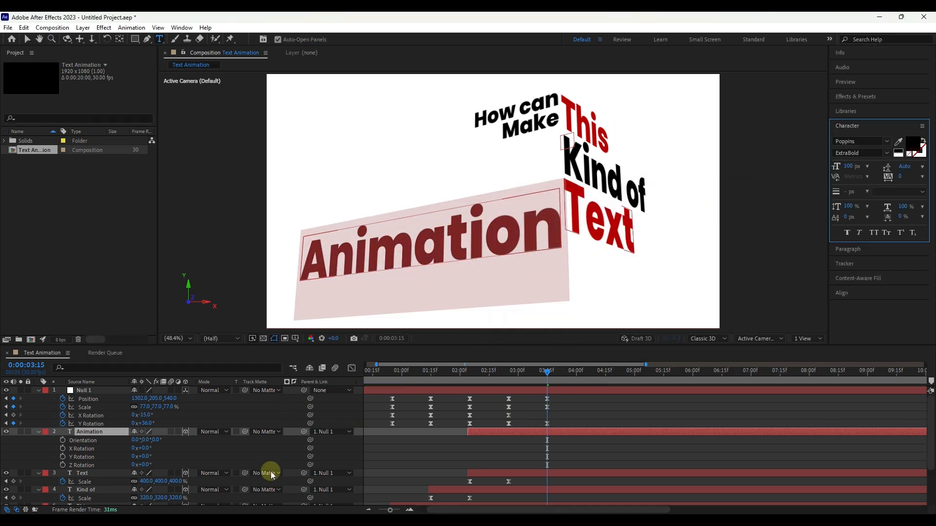
# Step: Add an X Rotation keyframe to Null 1 at 0:00:03:15 and Easy Ease its last two keyframe columns with the speed peaking early
pyautogui.click(13, 415)
pyautogui.moveTo(559, 397); pyautogui.dragTo(502, 428)
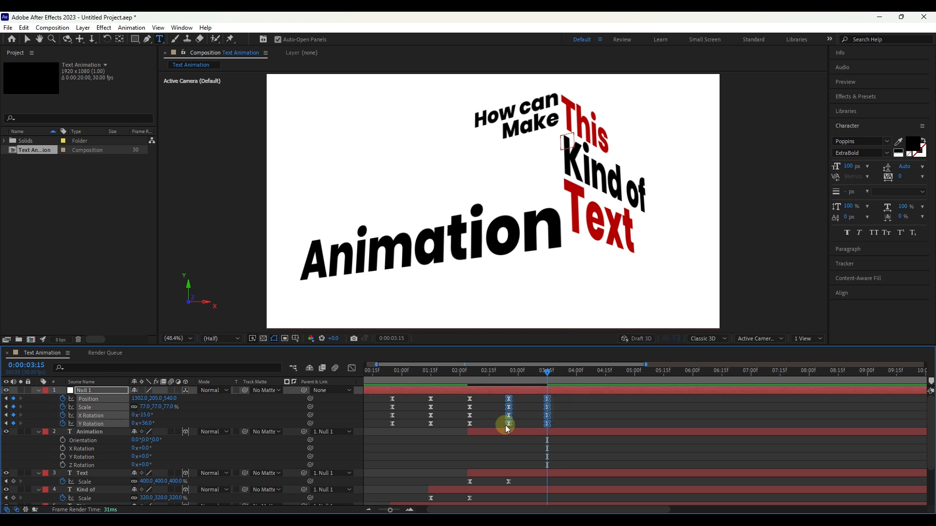
pyautogui.click(351, 368)
pyautogui.click(546, 476)
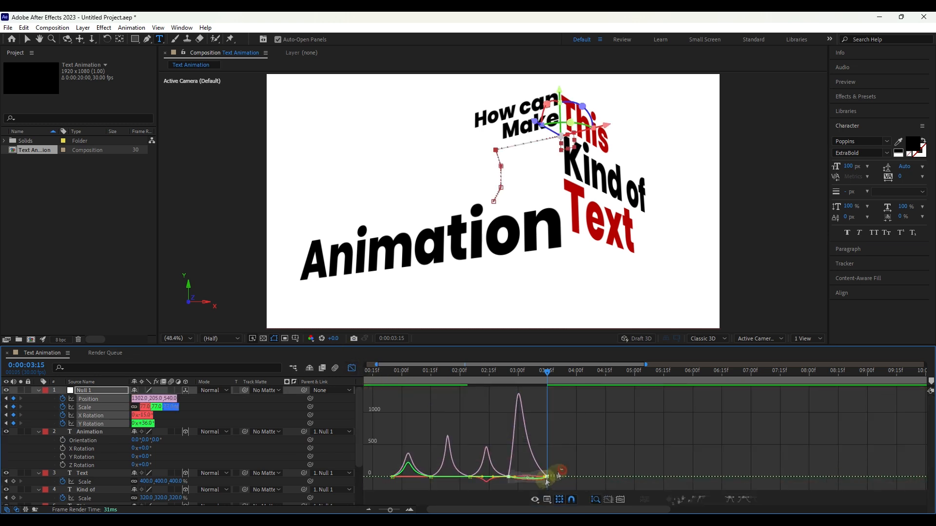
pyautogui.press('F9')
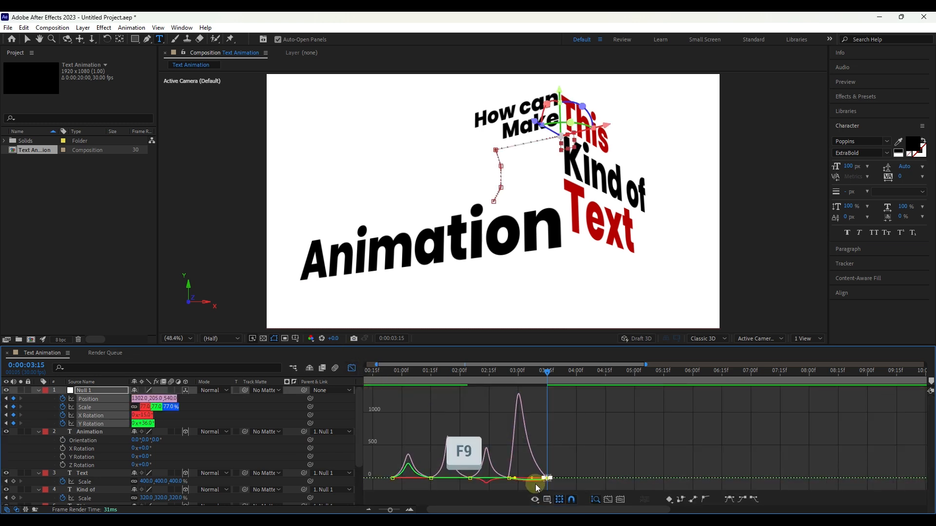
pyautogui.scroll(3, 539, 479)
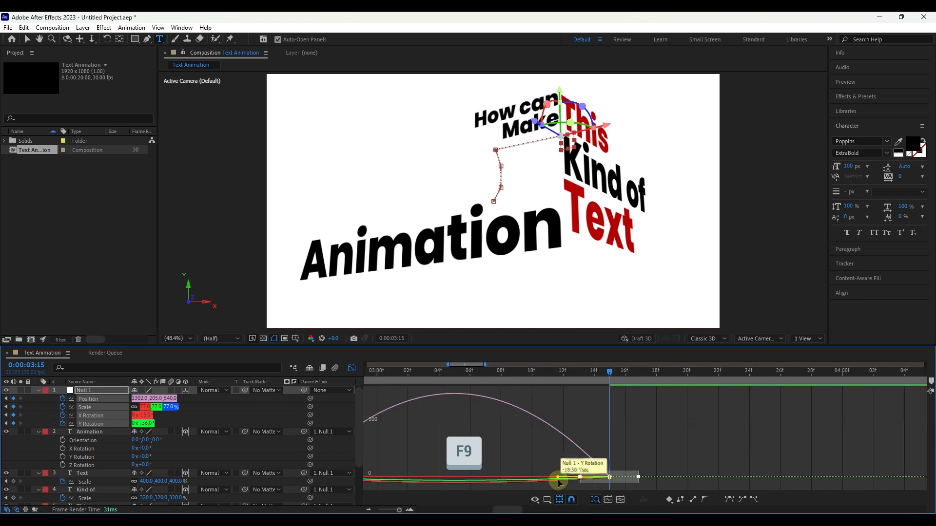
pyautogui.moveTo(554, 478); pyautogui.dragTo(511, 482)
pyautogui.moveTo(443, 447); pyautogui.dragTo(554, 441)
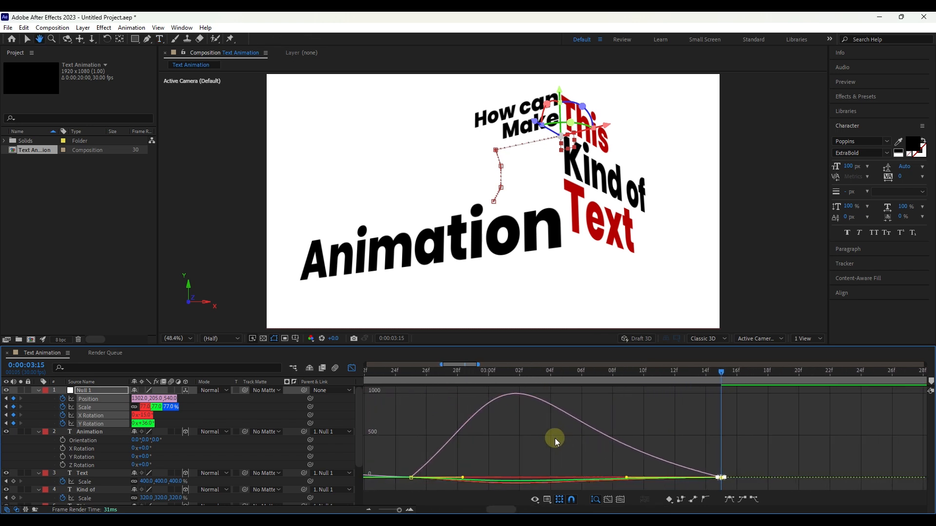
pyautogui.moveTo(402, 468); pyautogui.dragTo(505, 477)
pyautogui.click(352, 370)
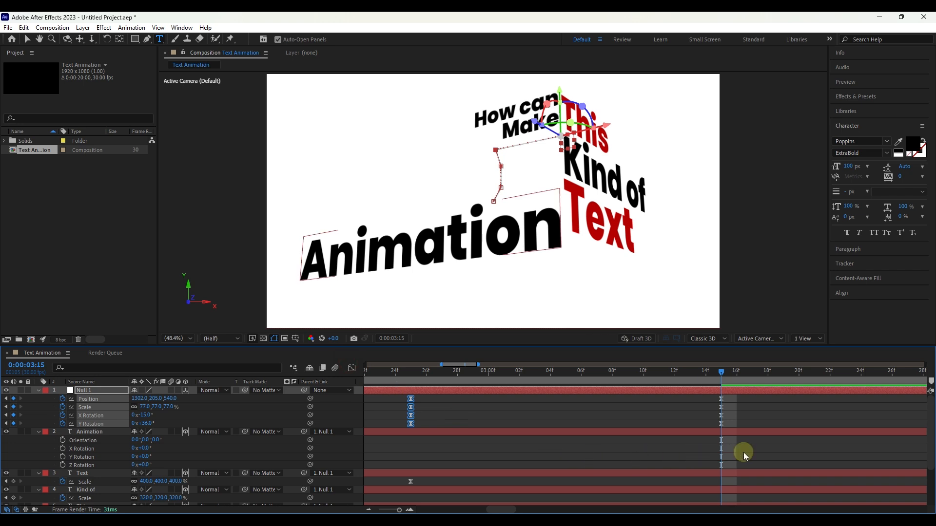
# Step: Reveal the Scale keyframes of "Animation" and shift the layer in time so its last Scale keyframe falls at 0:00:03:15
pyautogui.press('s')
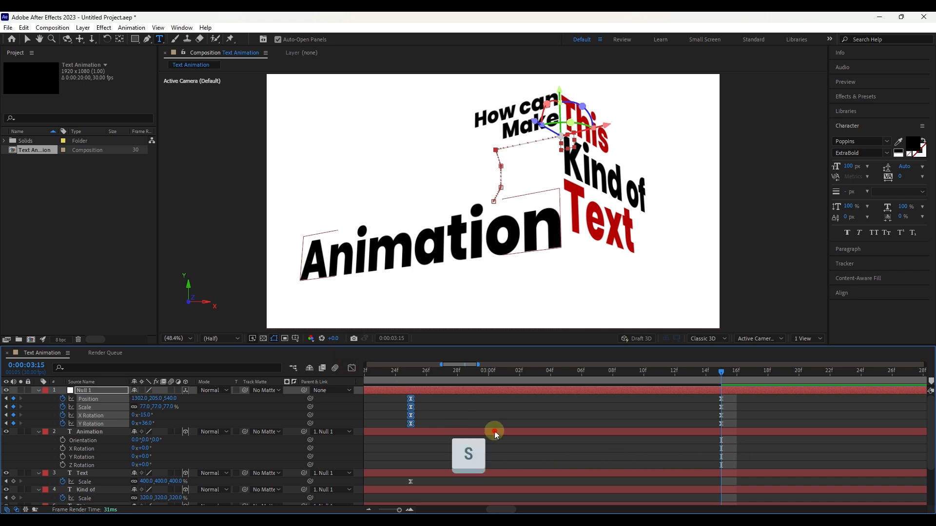
pyautogui.click(495, 433)
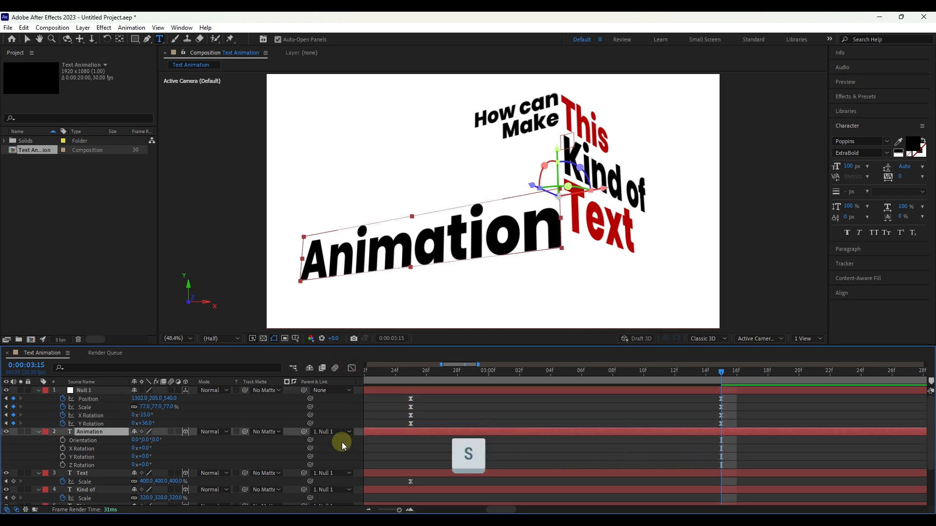
pyautogui.press('s')
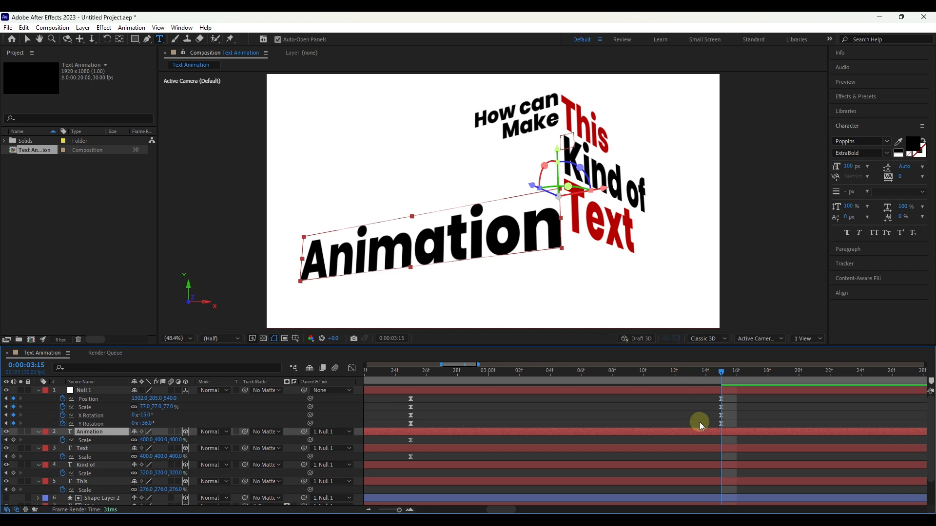
pyautogui.click(409, 440)
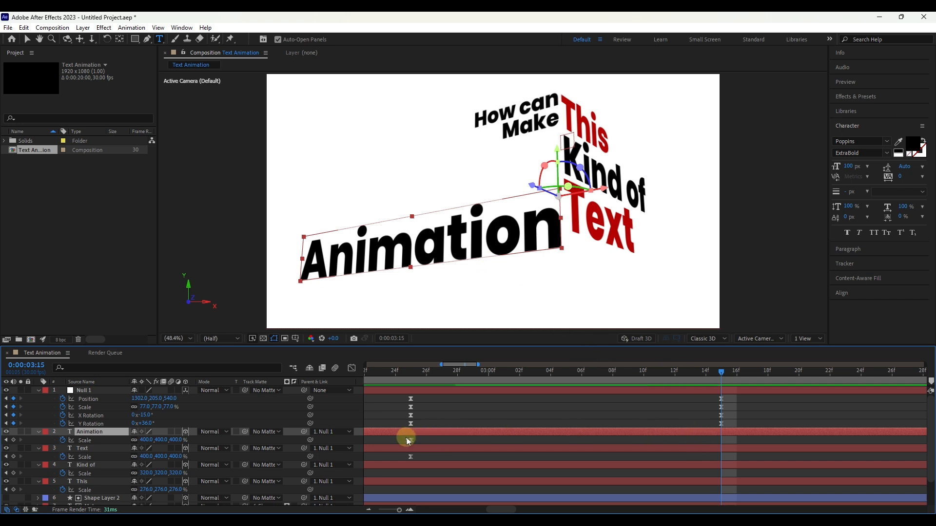
pyautogui.moveTo(414, 433); pyautogui.dragTo(713, 436)
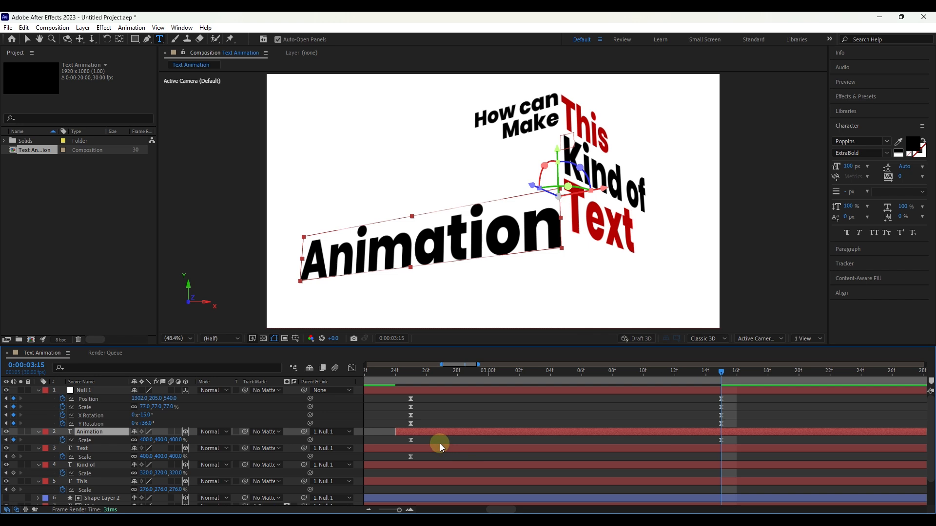
# Step: Easy Ease both Scale keyframes of "Animation" and reshape the speed curve to peak early and settle slowly
pyautogui.scroll(-3, 440, 444)
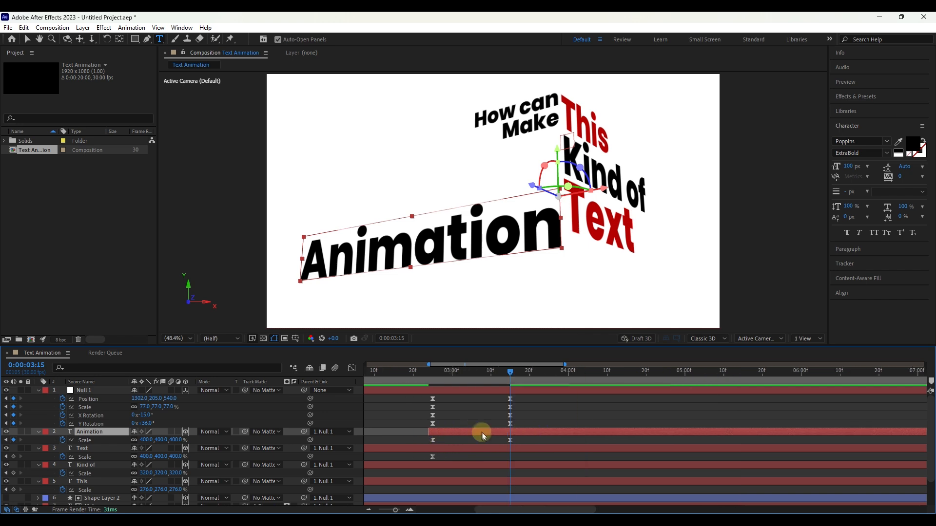
pyautogui.moveTo(522, 438); pyautogui.dragTo(428, 445)
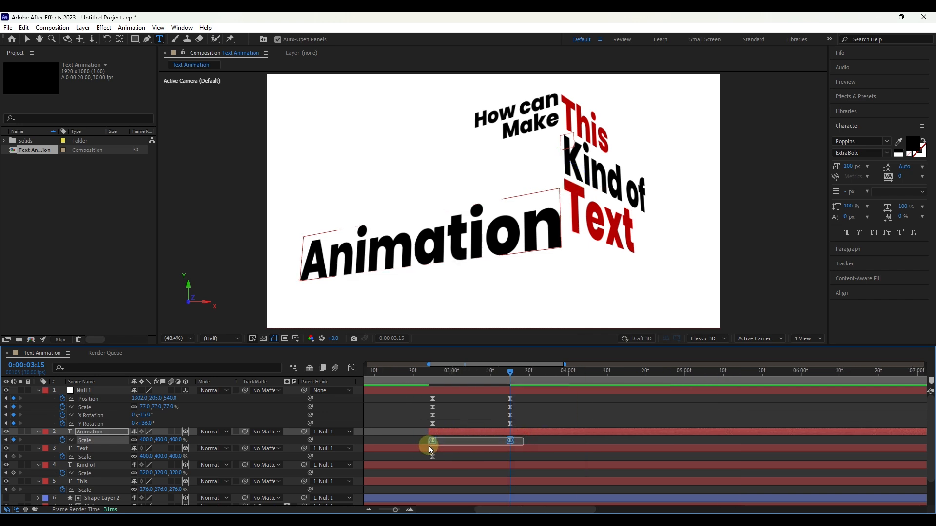
pyautogui.click(351, 368)
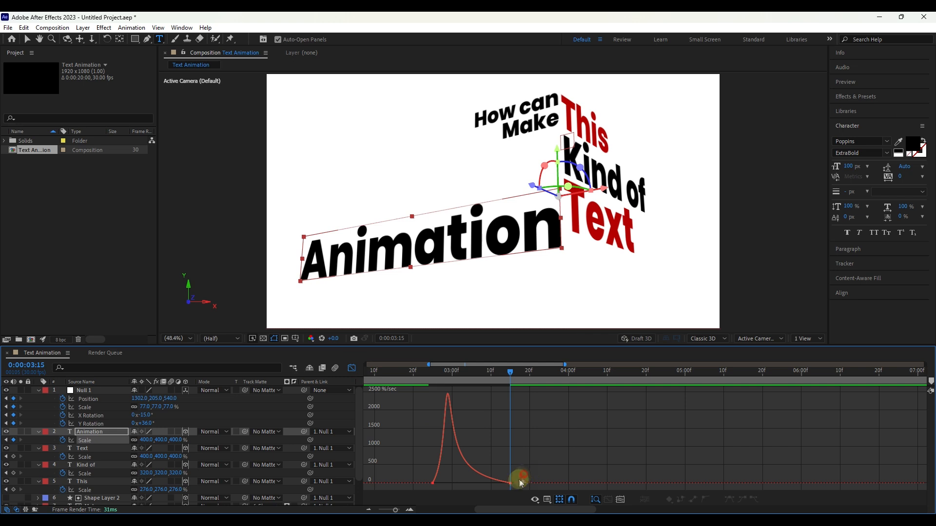
pyautogui.moveTo(521, 483); pyautogui.dragTo(495, 489)
pyautogui.press('F9')
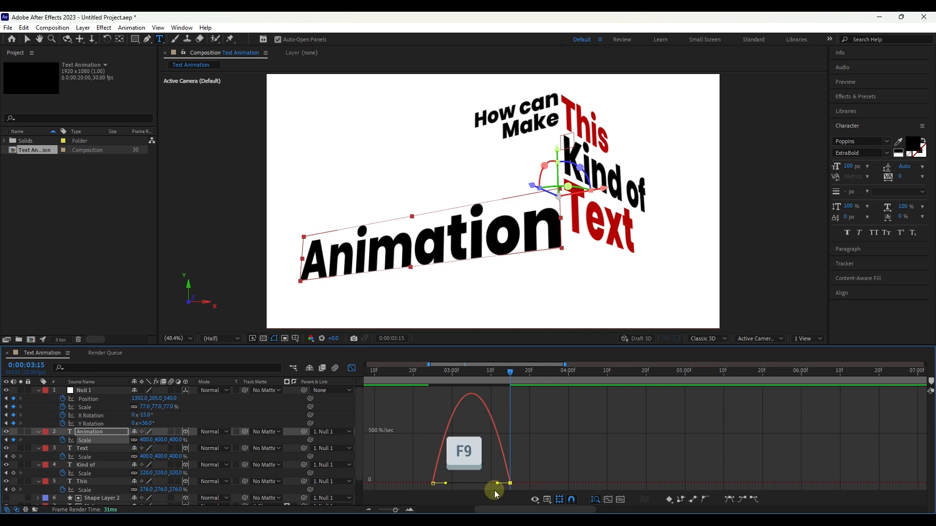
pyautogui.moveTo(497, 483); pyautogui.dragTo(444, 483)
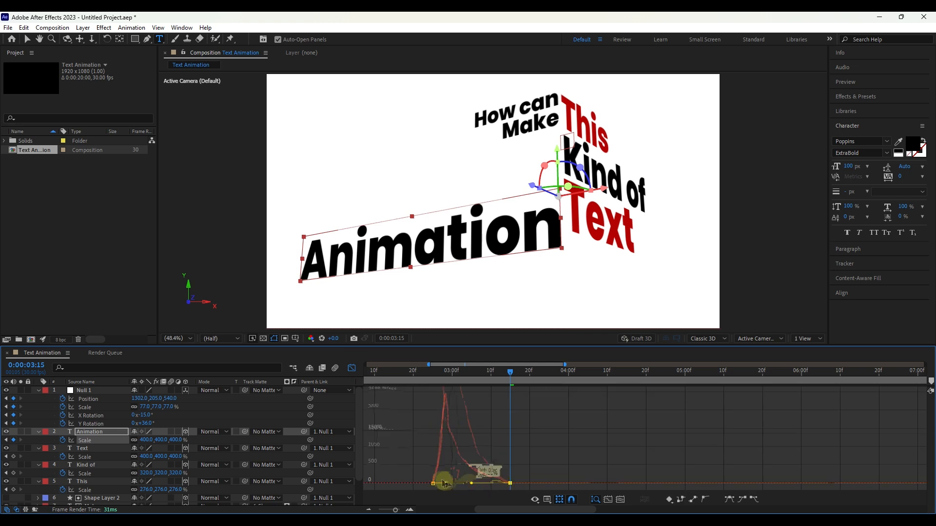
pyautogui.click(352, 368)
# Step: At 0:00:04:05, duplicate the "Text" layer and place the copy above "Animation" in the layer stack
pyautogui.scroll(-6, 476, 416)
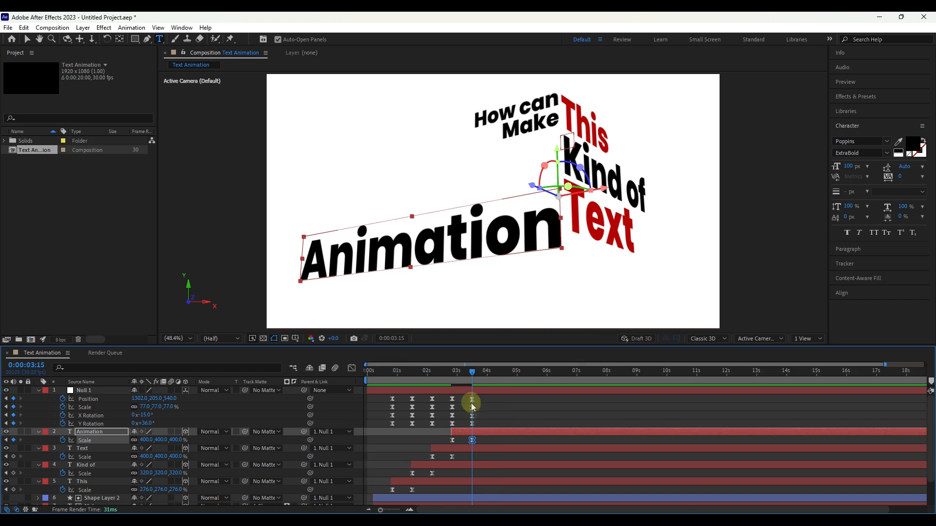
pyautogui.click(442, 374)
pyautogui.moveTo(442, 374); pyautogui.dragTo(491, 372)
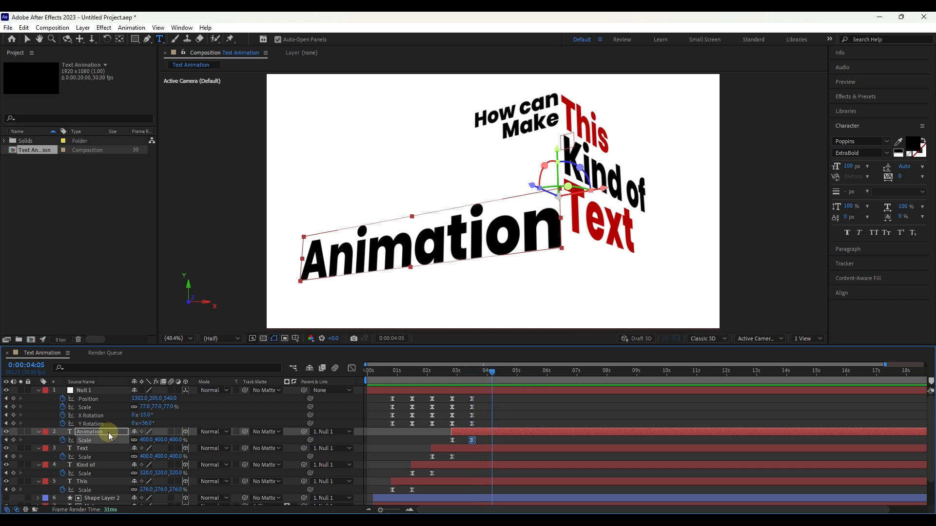
pyautogui.click(86, 448)
pyautogui.hotkey('ctrl', 'd')
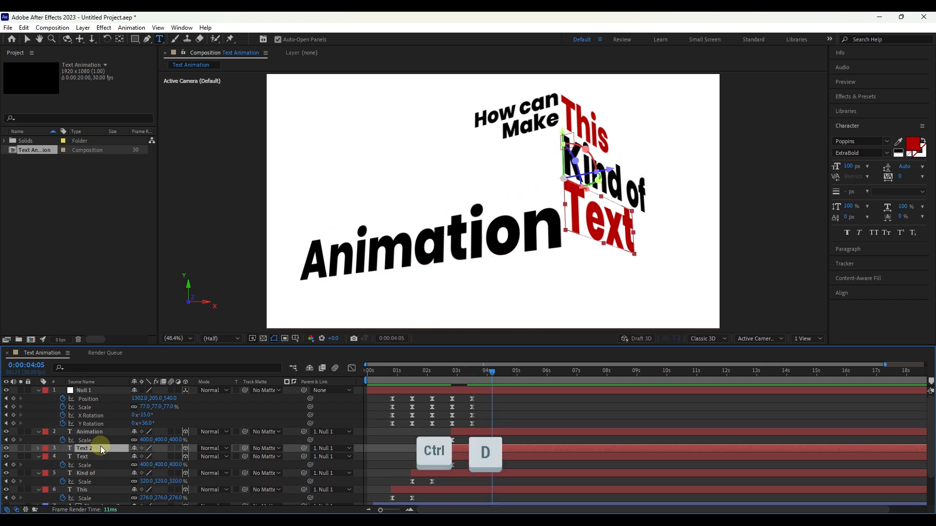
pyautogui.moveTo(100, 446)
pyautogui.mouseDown()
pyautogui.moveTo(102, 428)
pyautogui.moveTo(92, 431)
pyautogui.mouseUp()
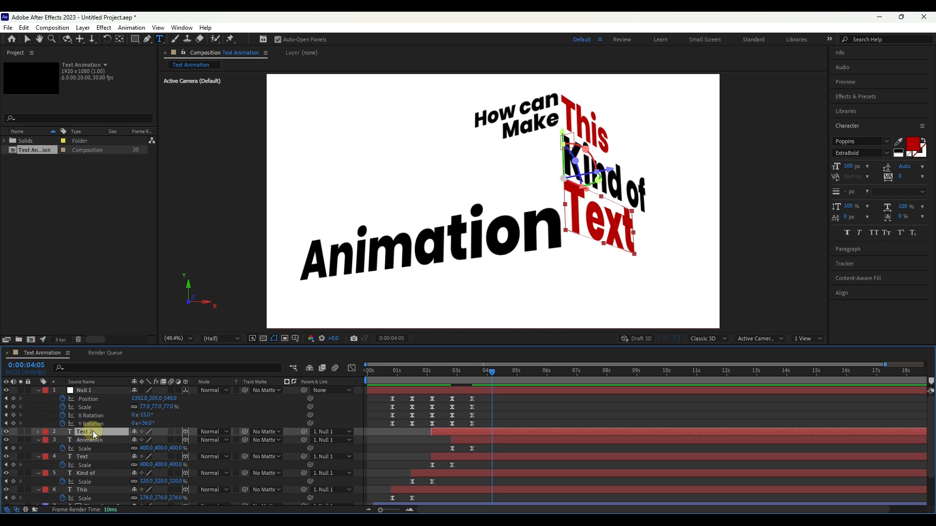
# Step: Move the "Text" copy directly below the original and delay its layer so its last Scale keyframe falls at 0:00:04:05
pyautogui.click(27, 39)
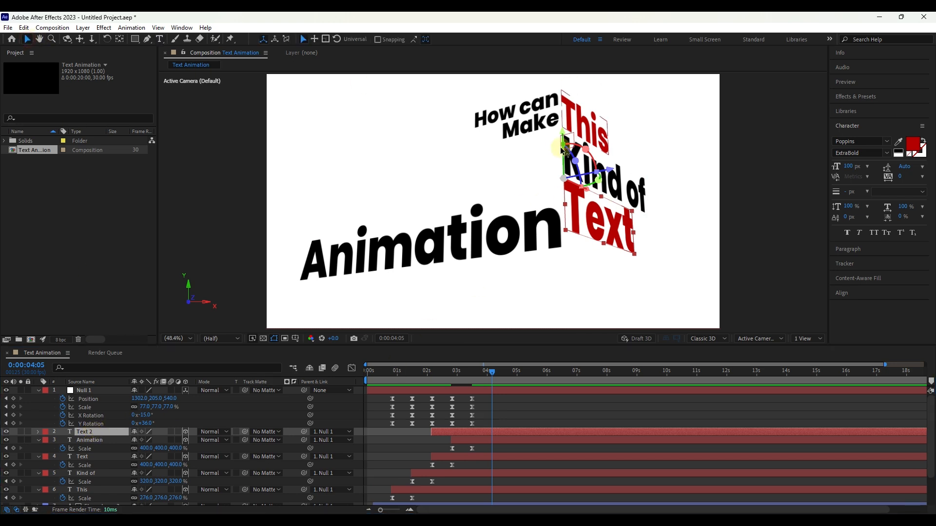
pyautogui.moveTo(562, 150); pyautogui.dragTo(652, 227)
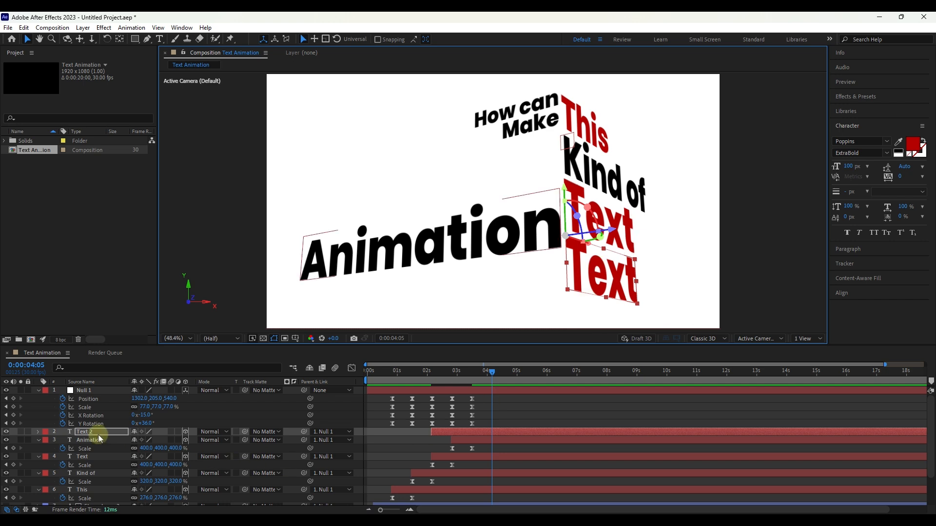
pyautogui.moveTo(451, 432); pyautogui.dragTo(499, 434)
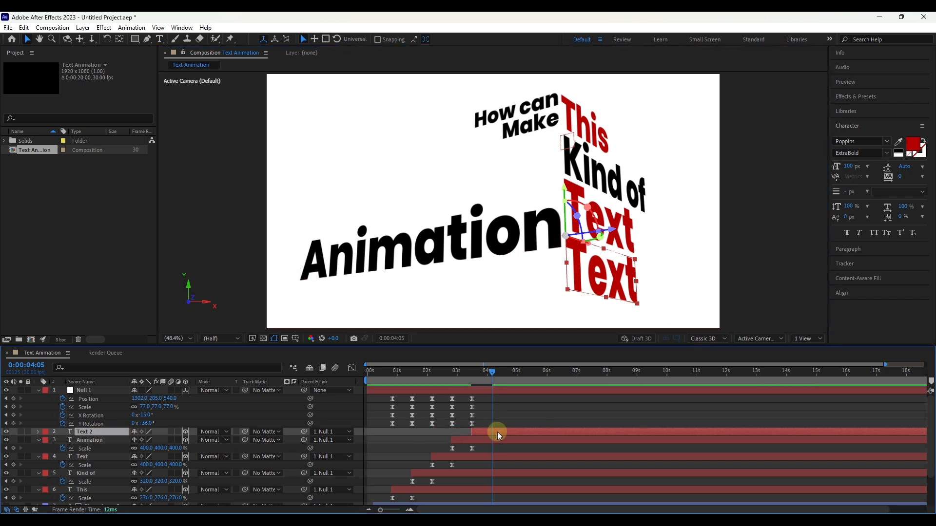
pyautogui.press('s')
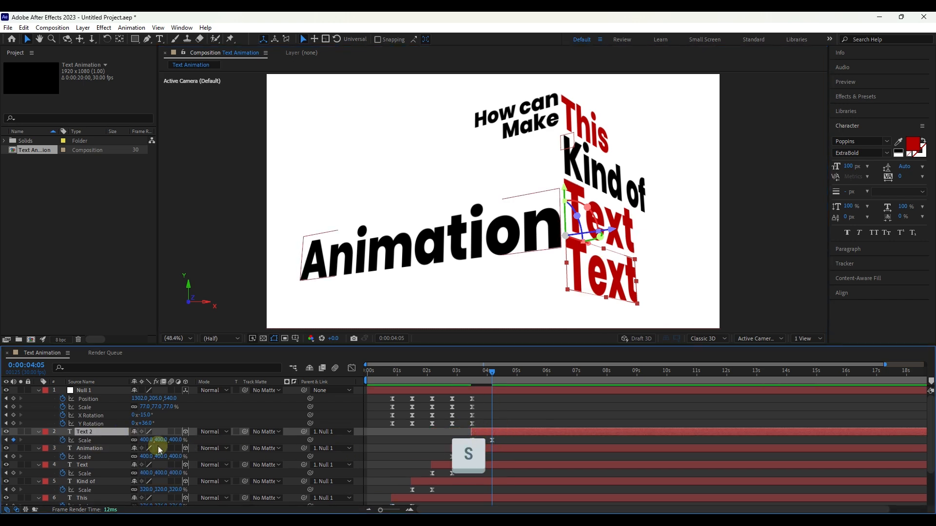
# Step: Recolour the "Text" copy black and change its wording to "Using"
pyautogui.doubleClick(91, 432)
pyautogui.click(912, 143)
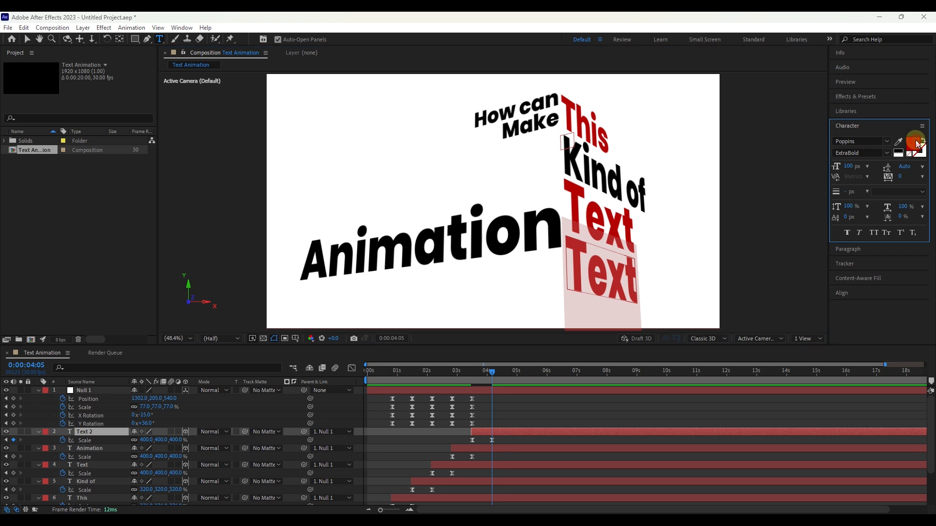
pyautogui.moveTo(526, 332); pyautogui.dragTo(531, 362)
pyautogui.click(733, 213)
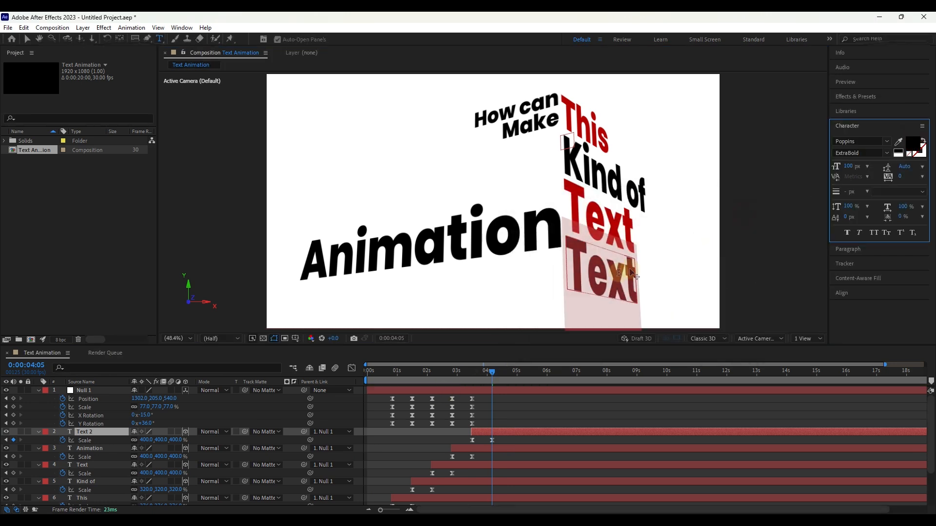
pyautogui.click(602, 286)
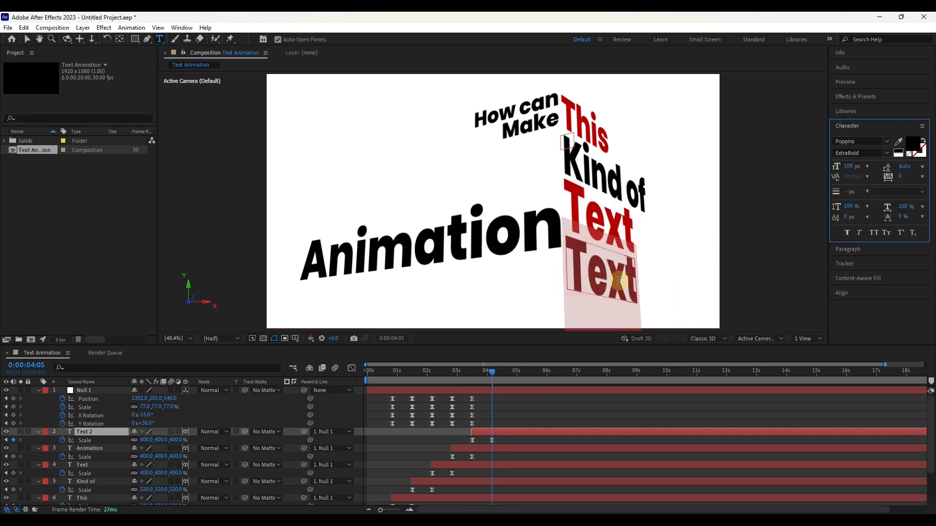
pyautogui.write('Using')
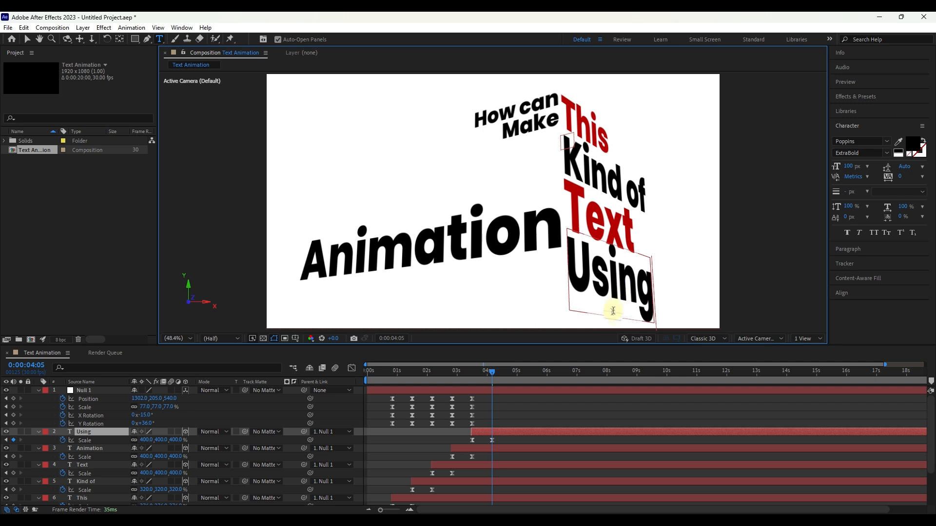
# Step: Keyframe Null 1 at 0:00:04:05 with Position 1132, 67, 540 and Y Rotation 51°, holding the current Scale and X Rotation
pyautogui.moveTo(143, 424); pyautogui.dragTo(59, 400)
pyautogui.moveTo(152, 398); pyautogui.dragTo(68, 400)
pyautogui.click(145, 407)
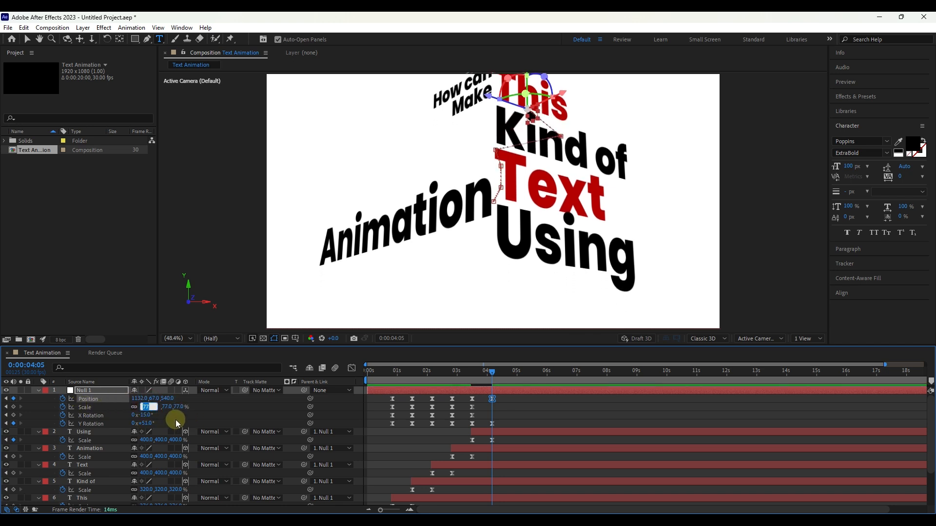
pyautogui.write('60')
pyautogui.press('Escape')
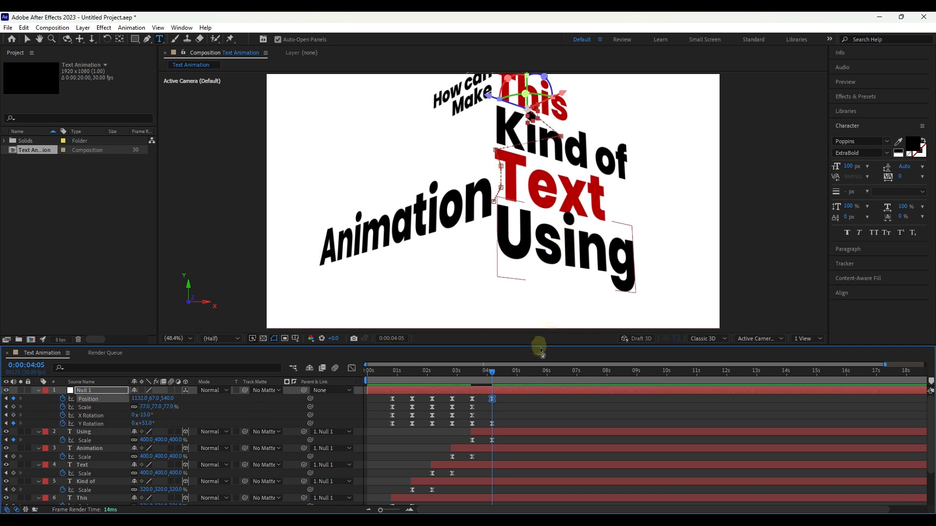
pyautogui.click(13, 407)
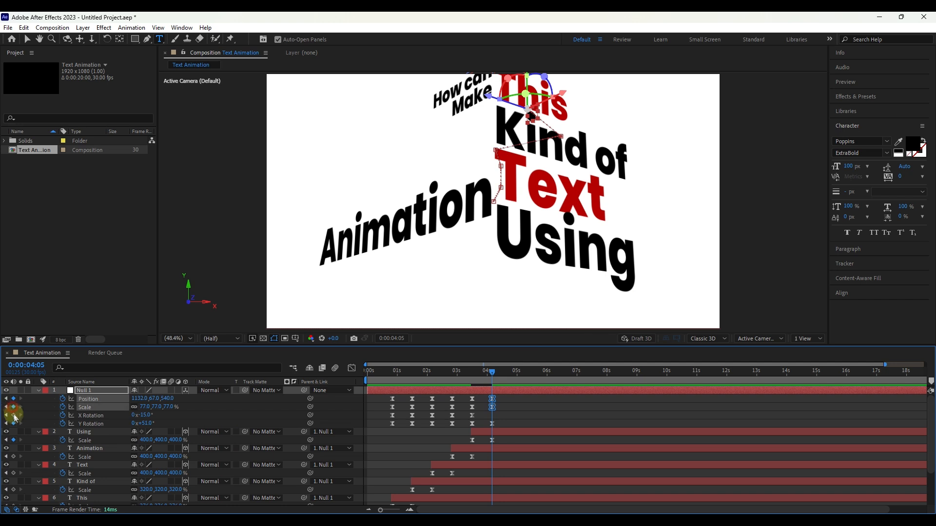
pyautogui.click(13, 415)
# Step: Lengthen the facing speed-graph handles of Null 1's last two sets of transform keyframes so the speed peaks sharply between them
pyautogui.moveTo(497, 403); pyautogui.dragTo(455, 427)
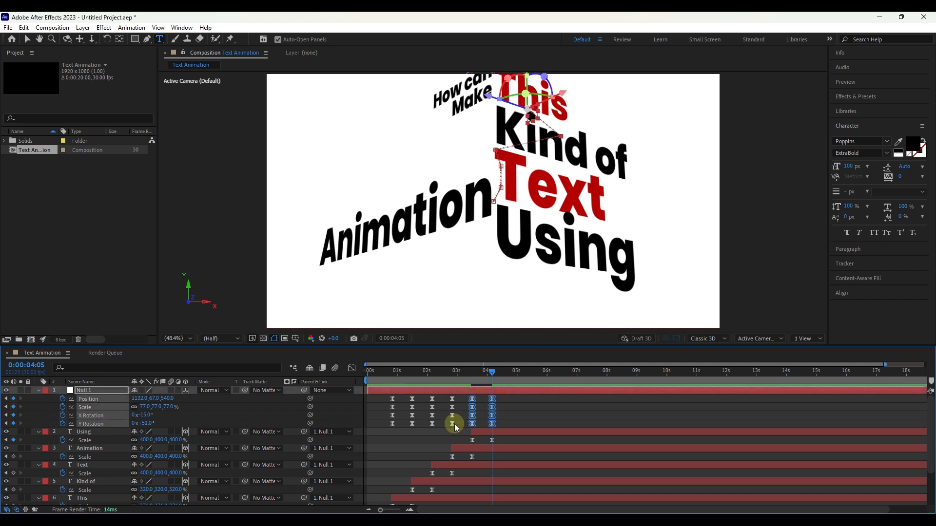
pyautogui.click(351, 367)
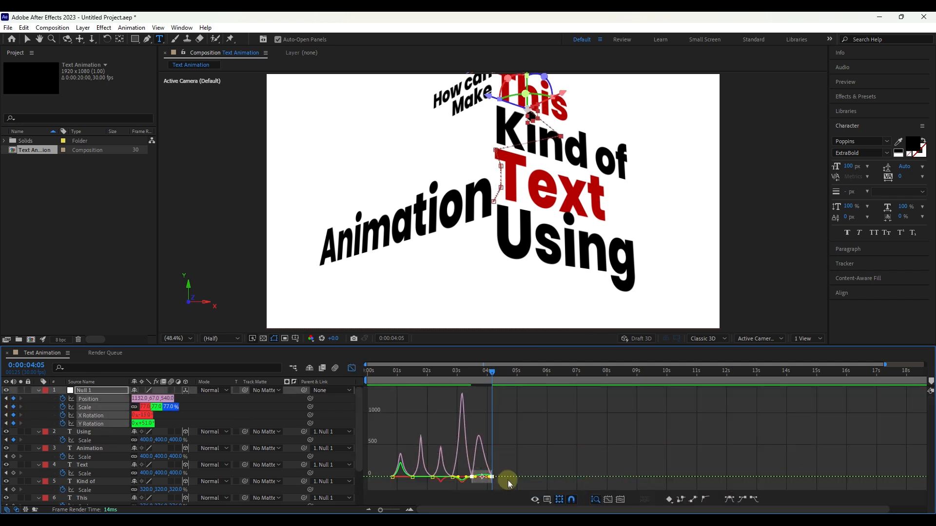
pyautogui.scroll(5, 484, 482)
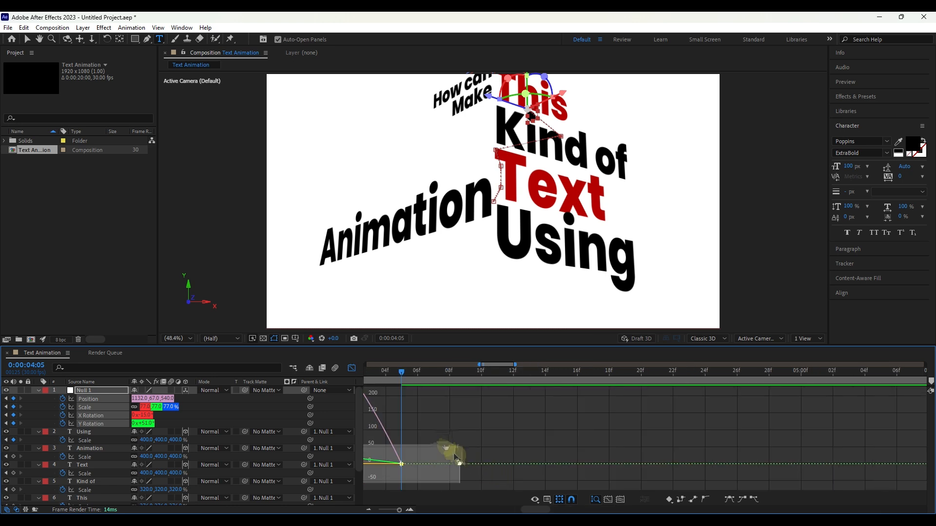
pyautogui.moveTo(476, 480); pyautogui.dragTo(587, 423)
pyautogui.scroll(-4, 528, 432)
pyautogui.moveTo(502, 478); pyautogui.dragTo(515, 479)
pyautogui.moveTo(590, 459); pyautogui.dragTo(551, 484)
pyautogui.moveTo(547, 478); pyautogui.dragTo(532, 477)
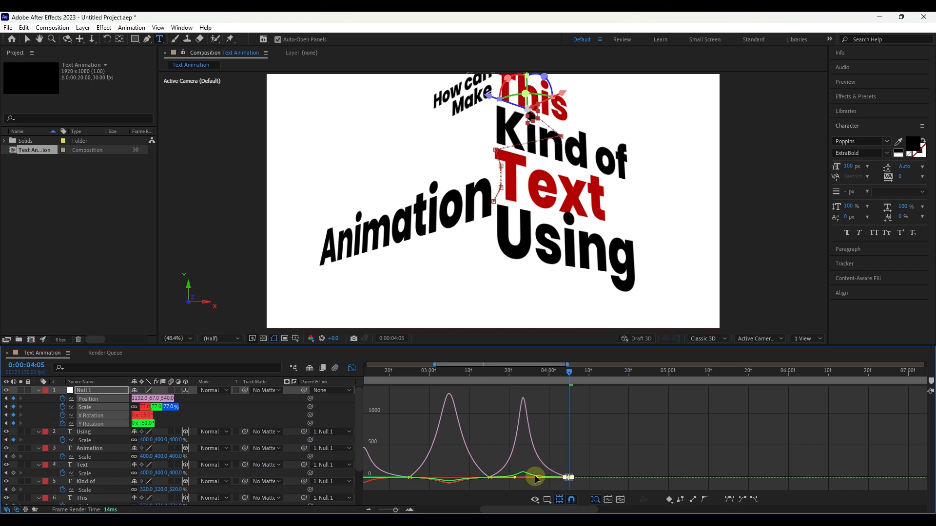
pyautogui.hotkey('shift', 'F3')
# Step: Inspect the speed curve between the "Using" layer's two Scale keyframes, selecting the final keyframe to examine its easing handle
pyautogui.moveTo(576, 437); pyautogui.dragTo(477, 447)
pyautogui.click(352, 369)
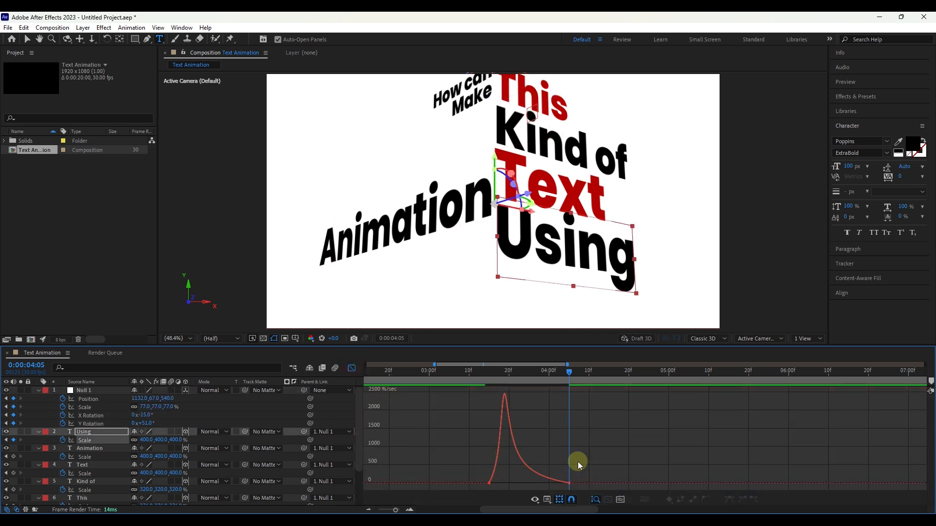
pyautogui.moveTo(579, 463); pyautogui.dragTo(547, 489)
pyautogui.press('F9')
pyautogui.moveTo(556, 483); pyautogui.dragTo(517, 483)
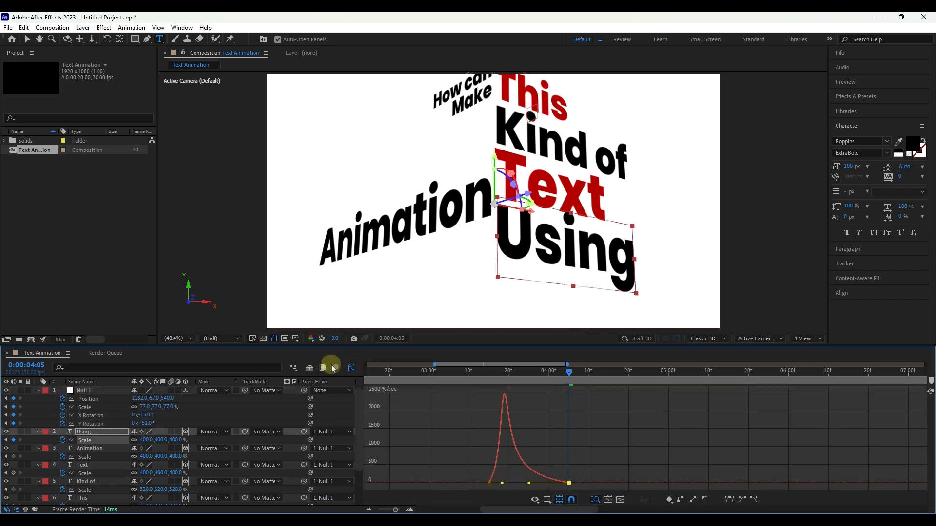
pyautogui.click(352, 368)
# Step: Preview the animation from 0:00:03:04 through the arrival of "Using", stop playback, and select the "Using" layer
pyautogui.moveTo(568, 372); pyautogui.dragTo(446, 391)
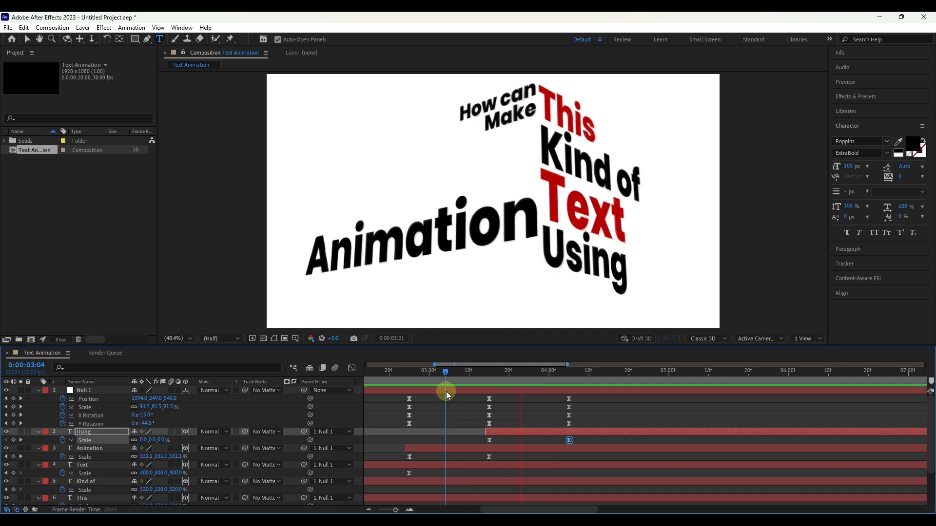
pyautogui.press('space')
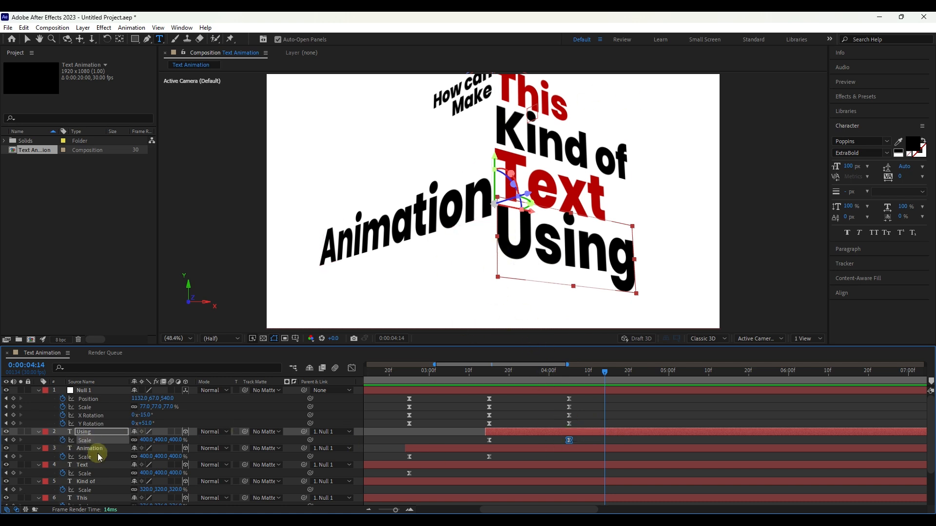
pyautogui.click(86, 431)
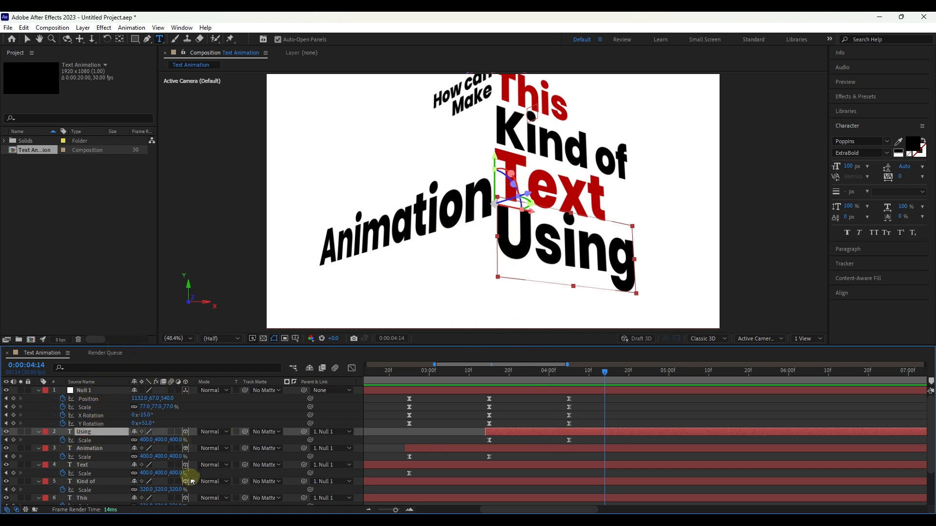